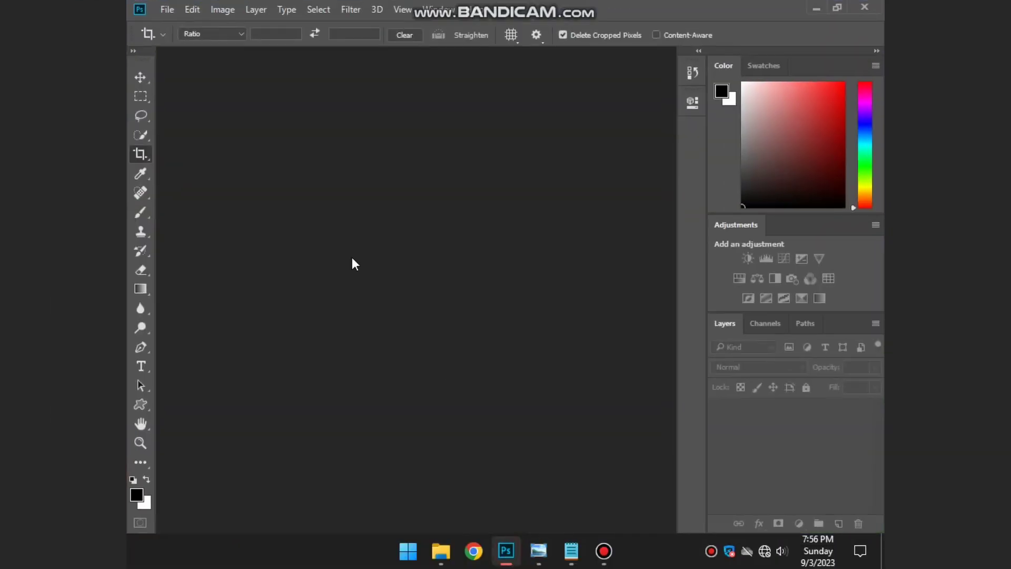
- Begin a new document and set its width to 5 inches
click(167, 10)
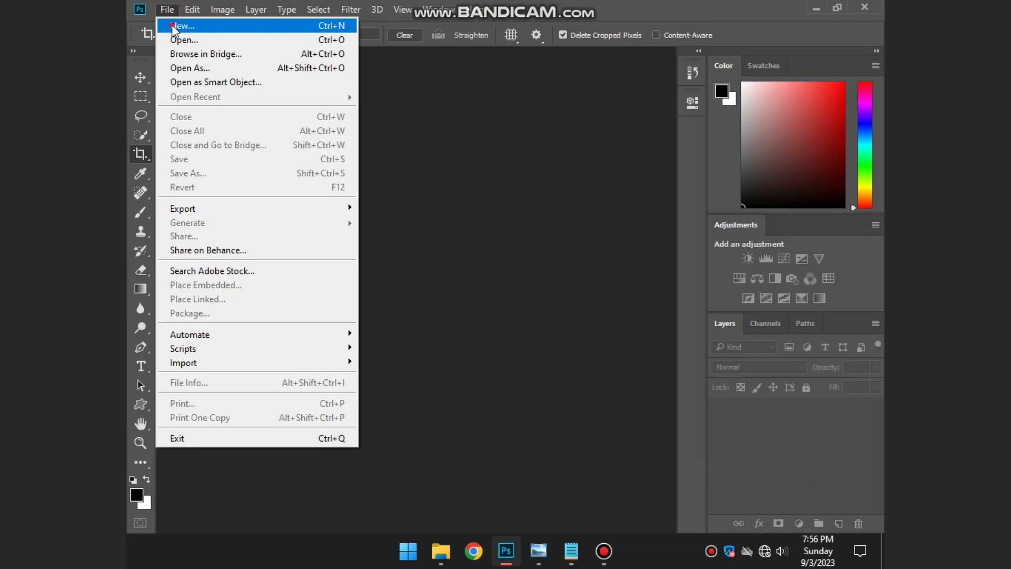
click(171, 24)
double_click(470, 180)
key(BackSpace)
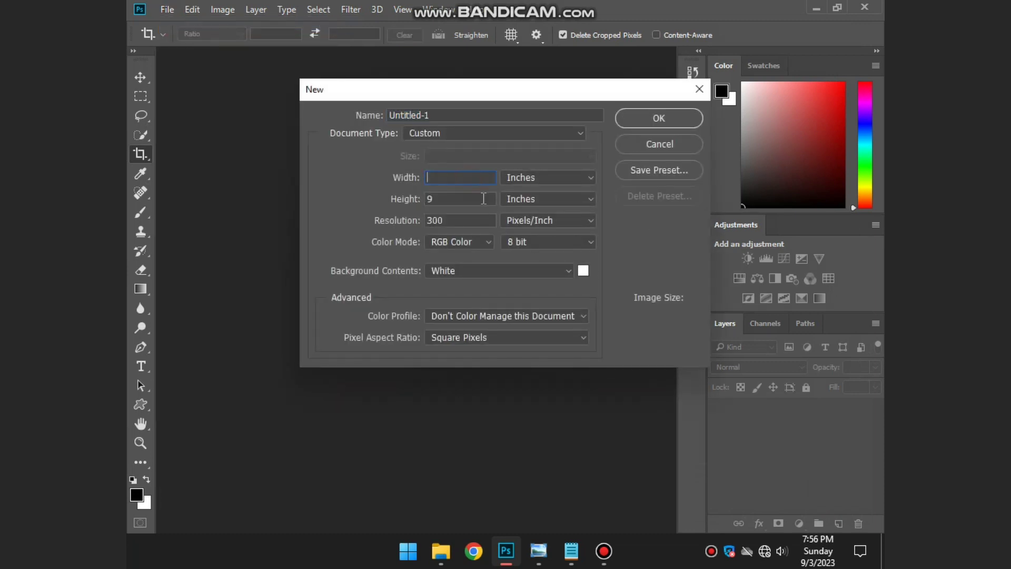
text(5)
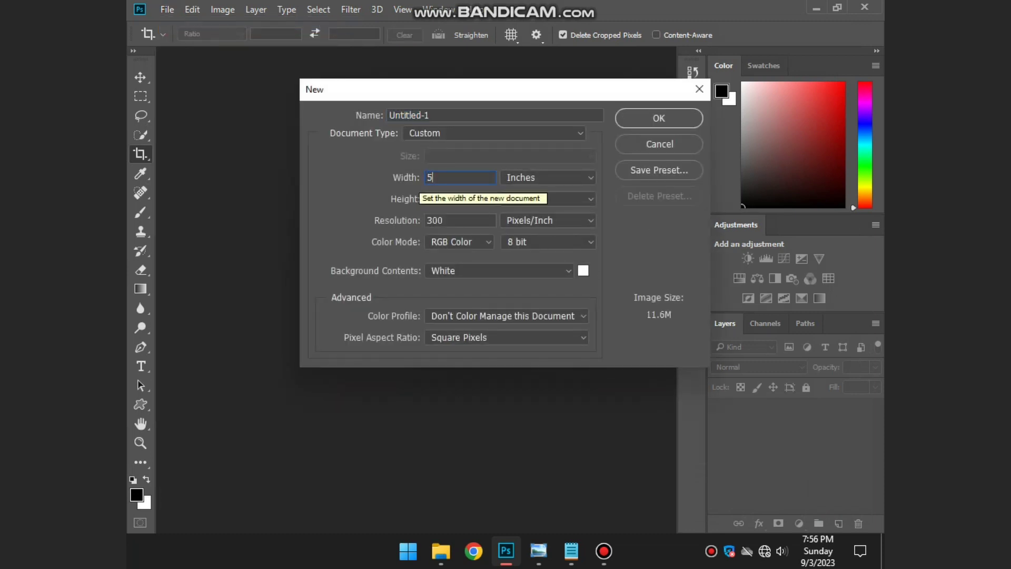
click(471, 198)
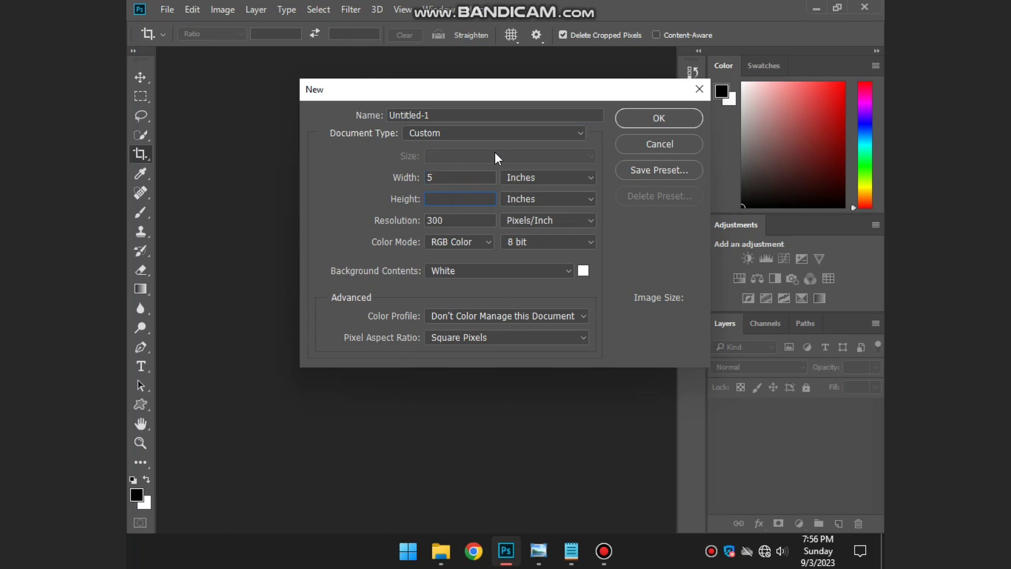
- Set the height to 4 inches and create the 5 × 4 inch document
text(4)
click(691, 118)
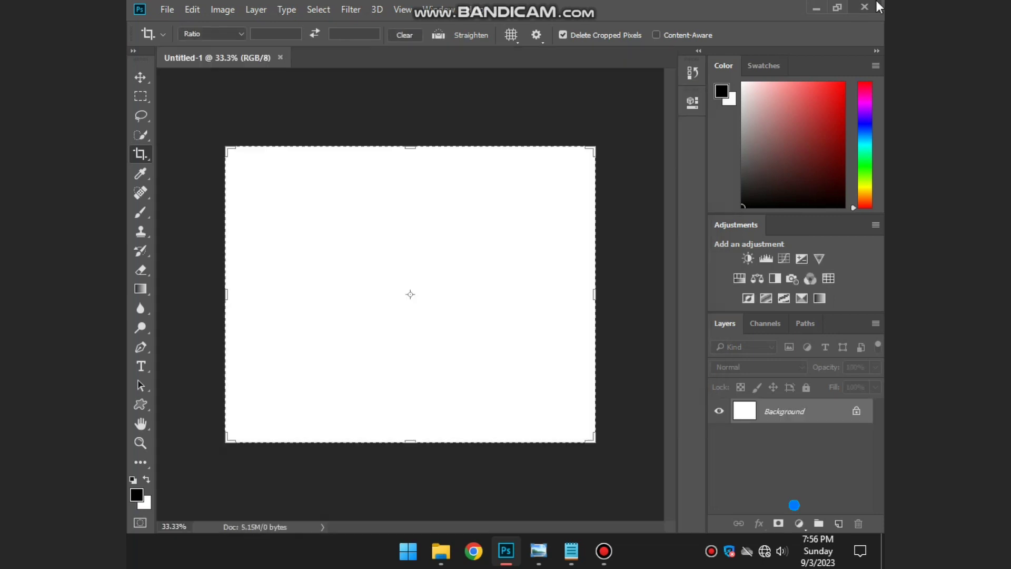
key(v)
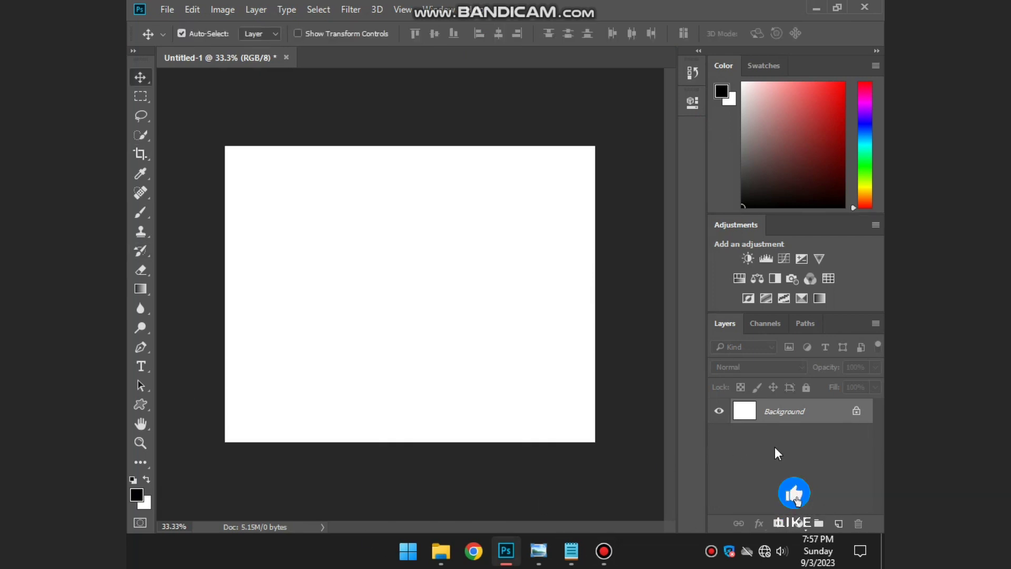
- Unlock the Background layer and add a pure red (ff0000) Solid Color fill layer
click(856, 411)
click(799, 523)
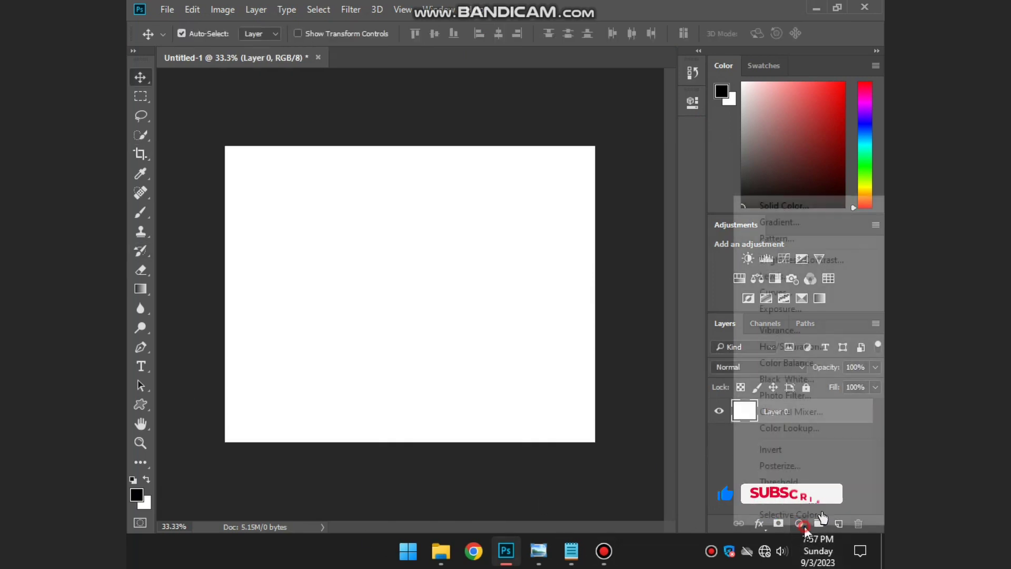
click(792, 209)
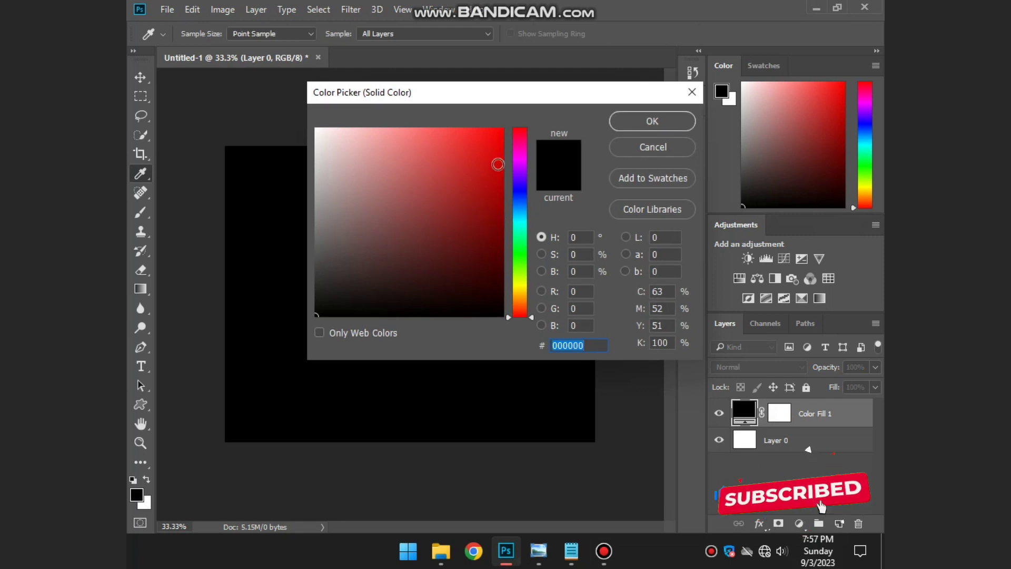
drag(498, 163, 565, 98)
click(652, 121)
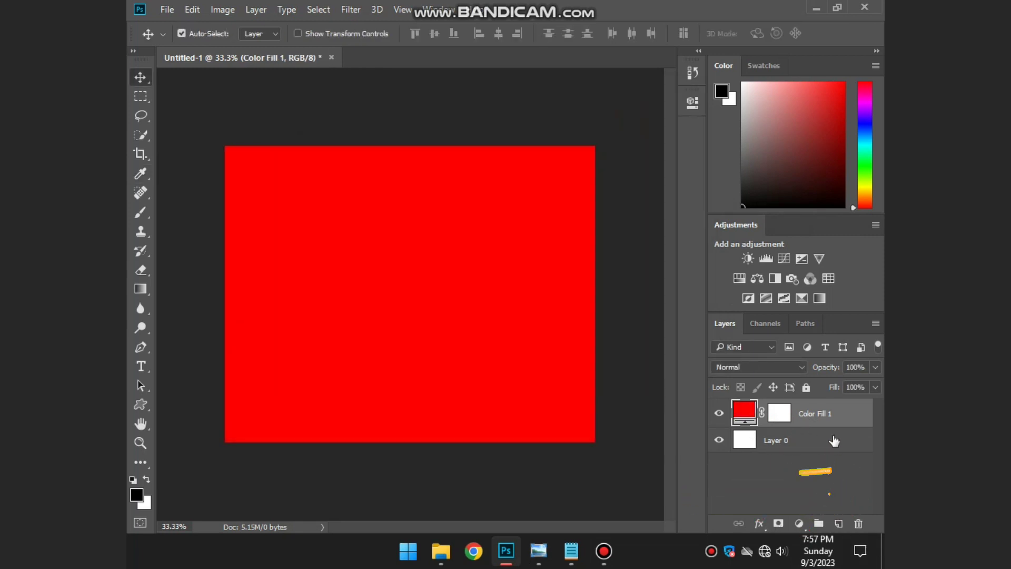
mouse_move(440, 550)
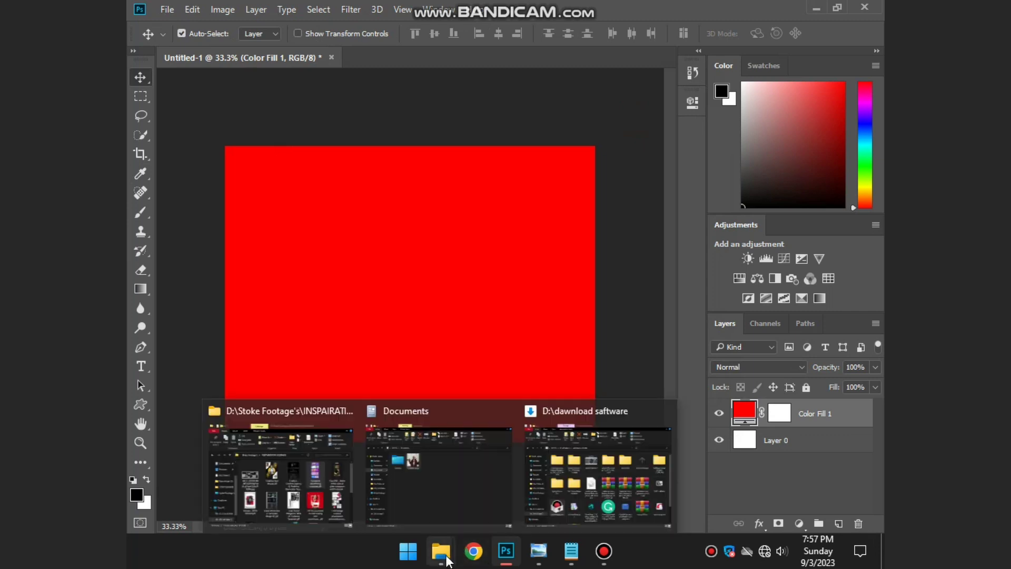
- Lock all of Layer 0, then bring the Documents folder window forward
click(800, 440)
click(807, 387)
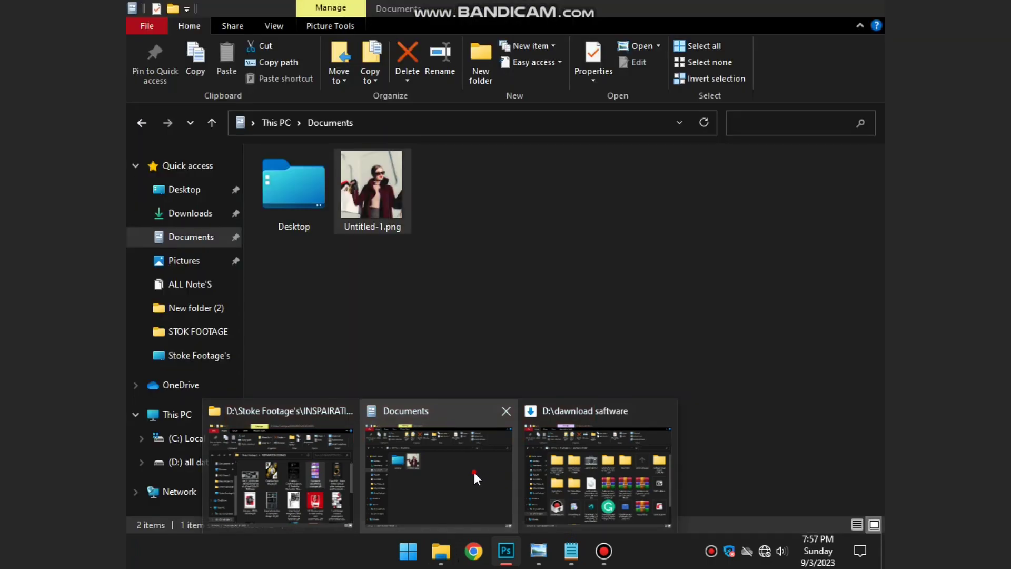
click(474, 472)
- Widen the canvas to the right with the Crop tool and commit the crop
double_click(765, 7)
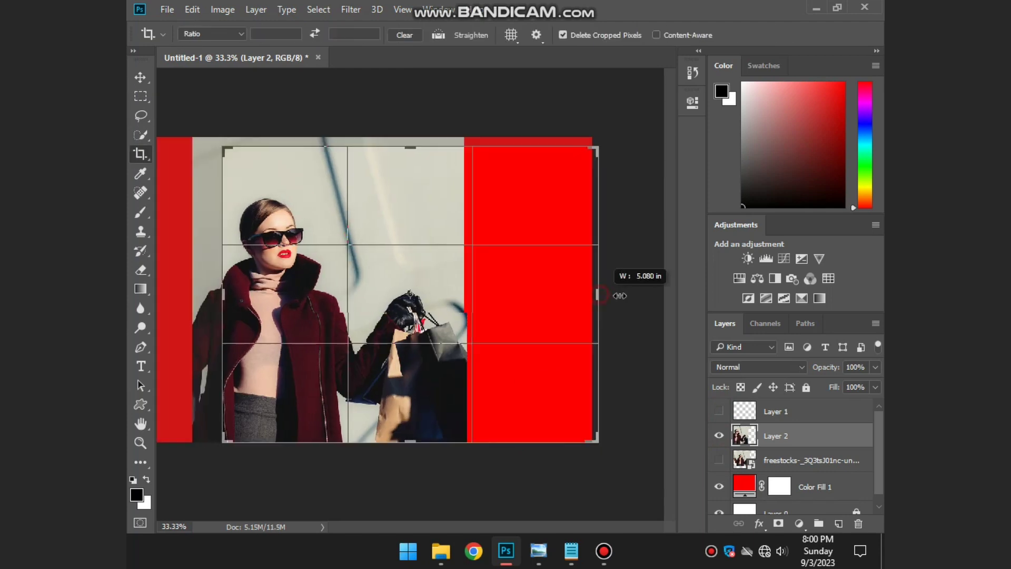
drag(595, 292, 628, 295)
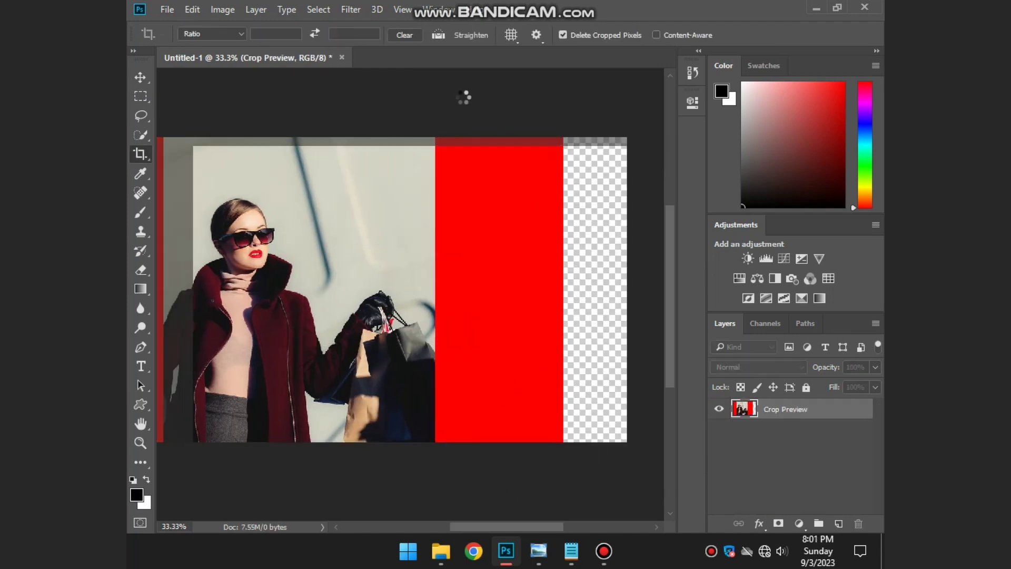
key(Return)
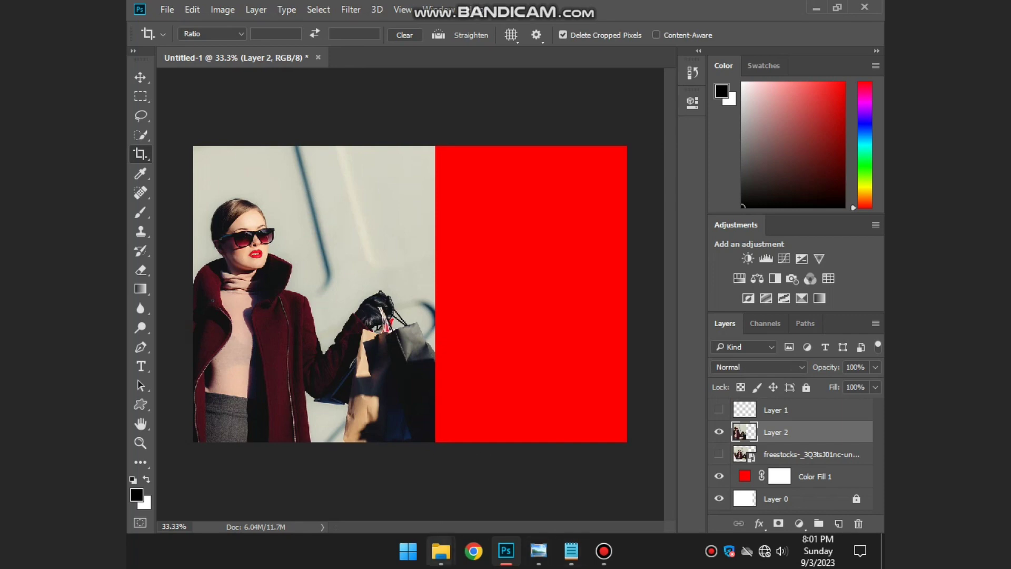
- Select the teal torn-paper area with the Magic Wand Tool
click(497, 467)
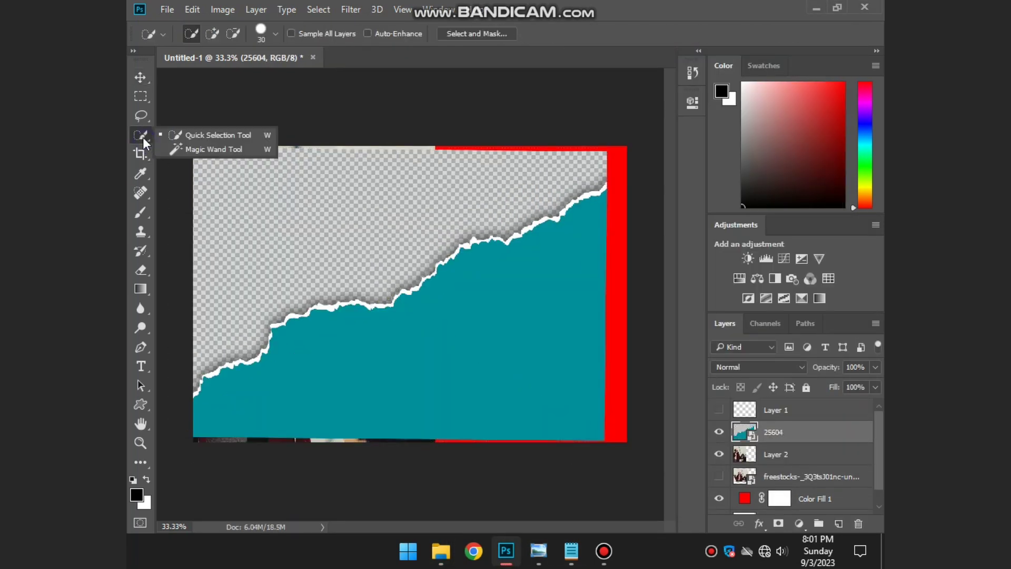
click(207, 149)
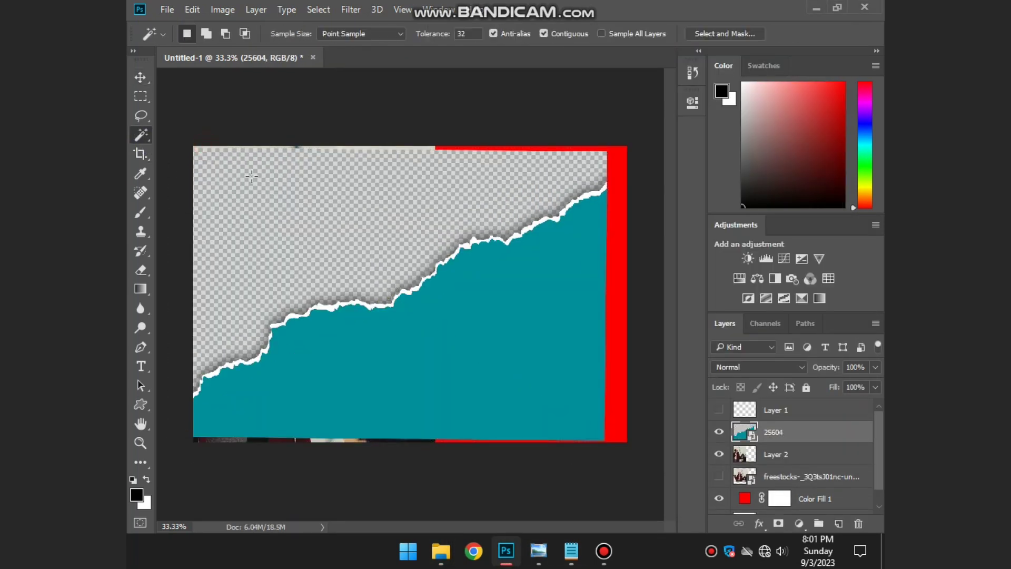
click(524, 340)
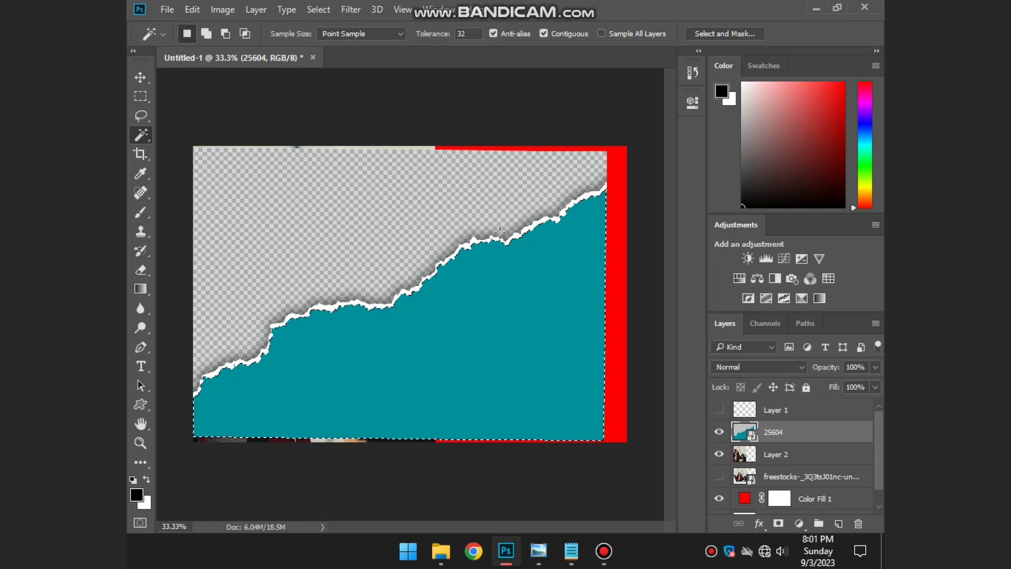
- Copy the teal selection to a new Layer 3 with Layer Via Copy, then hide it
click(511, 298)
right_click(510, 299)
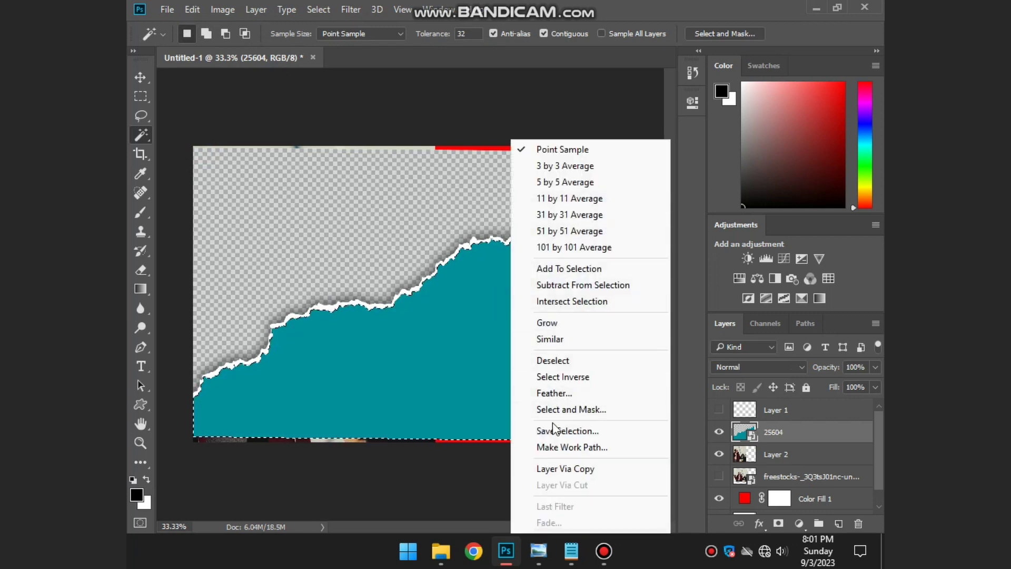
right_click(467, 365)
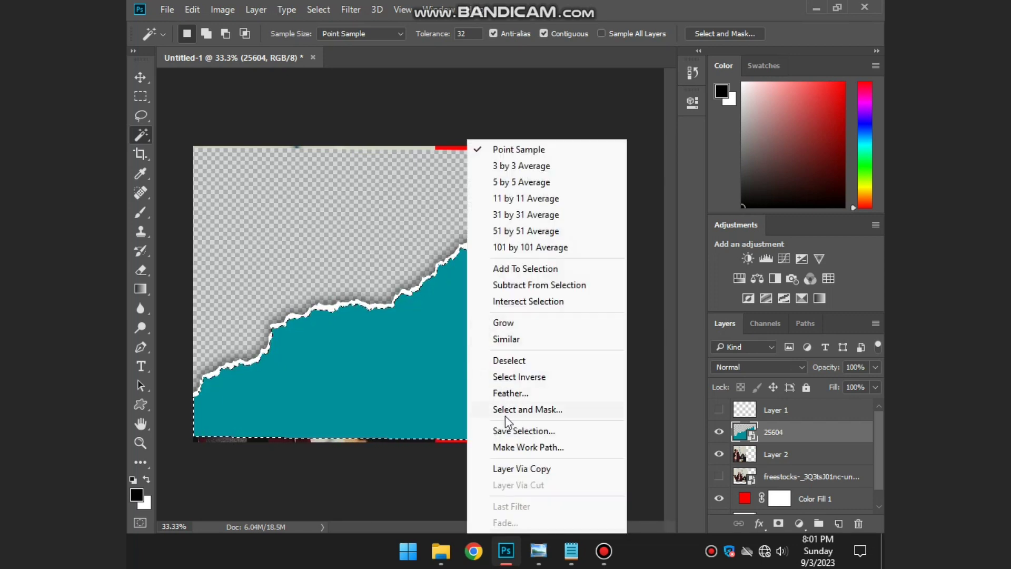
click(522, 468)
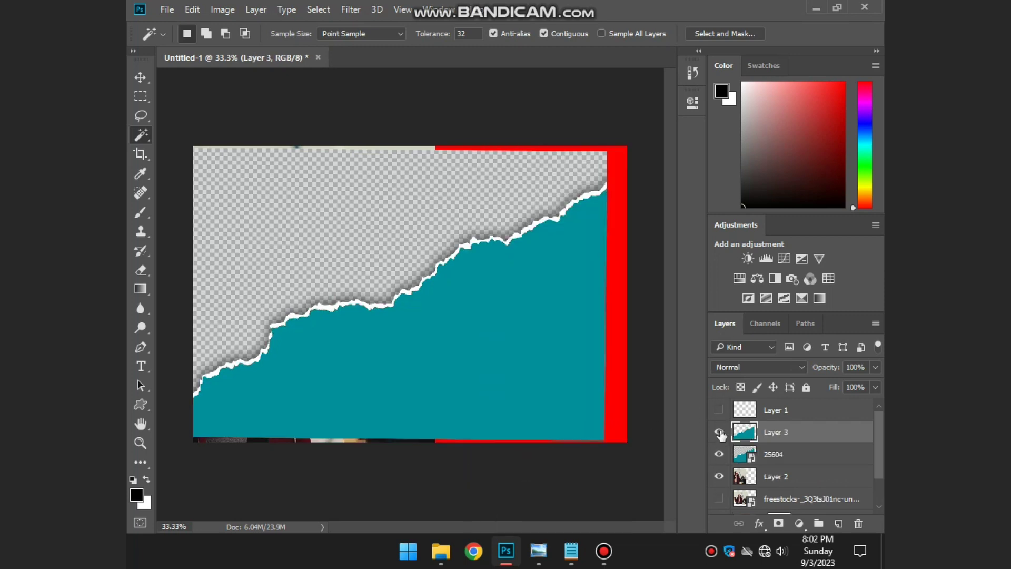
click(719, 433)
- Show Layer 3, hide the 25604 layer, and rotate the torn shape over the right side
click(720, 433)
click(719, 454)
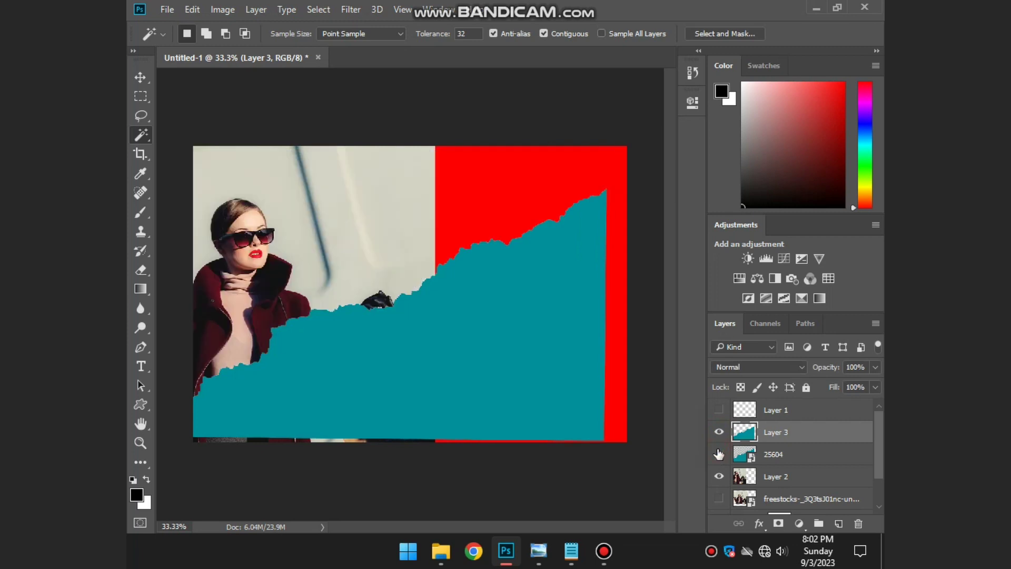
click(141, 77)
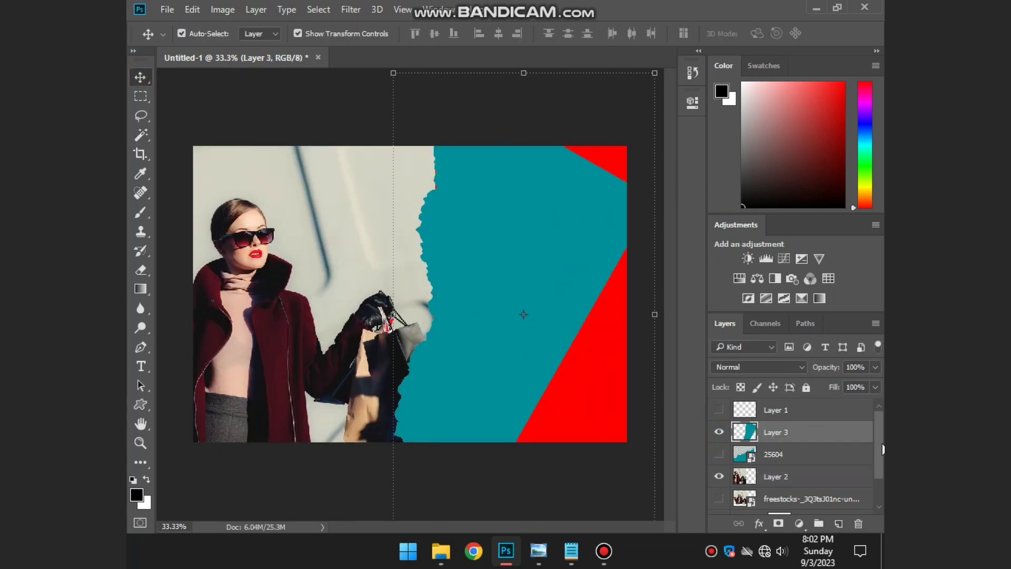
- Give Layer 3 a white (ffffff) Color Overlay layer style
double_click(867, 441)
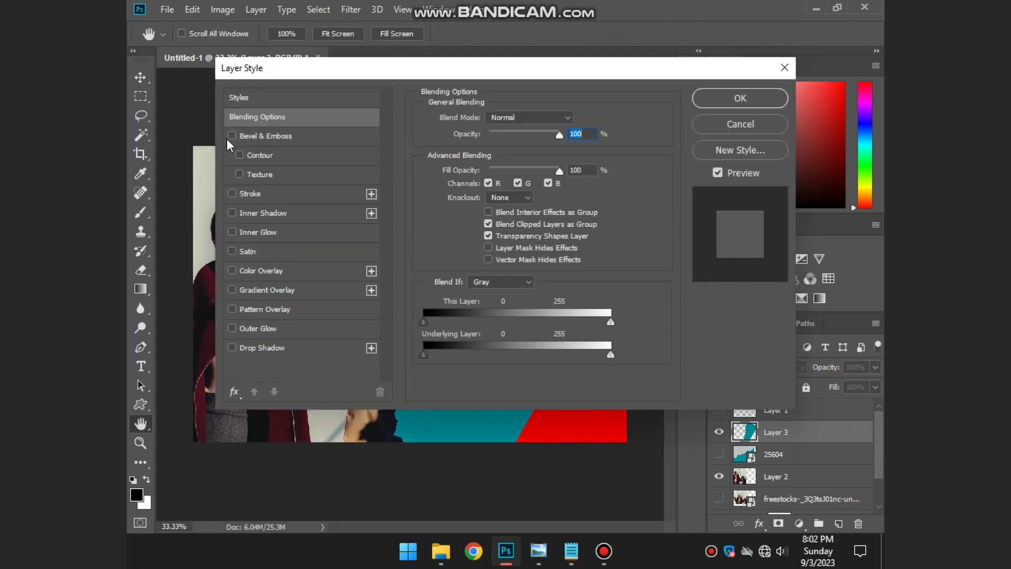
click(232, 271)
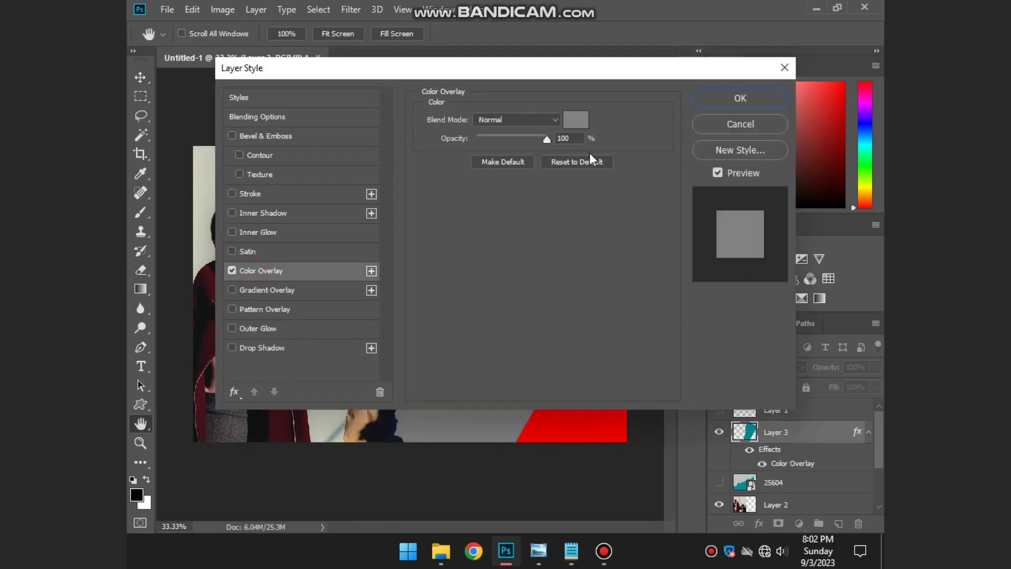
click(578, 118)
text(ffffff)
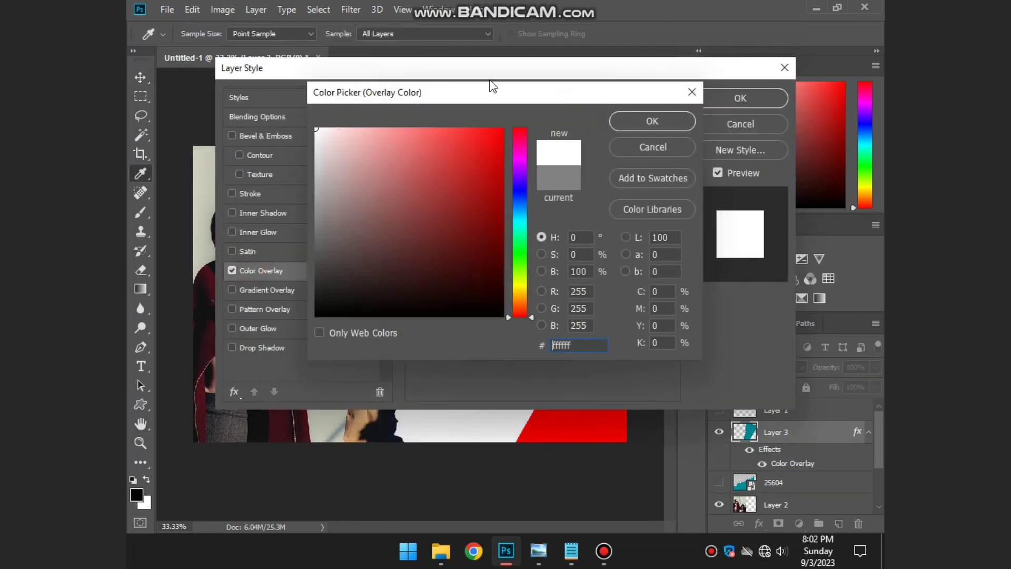
click(634, 119)
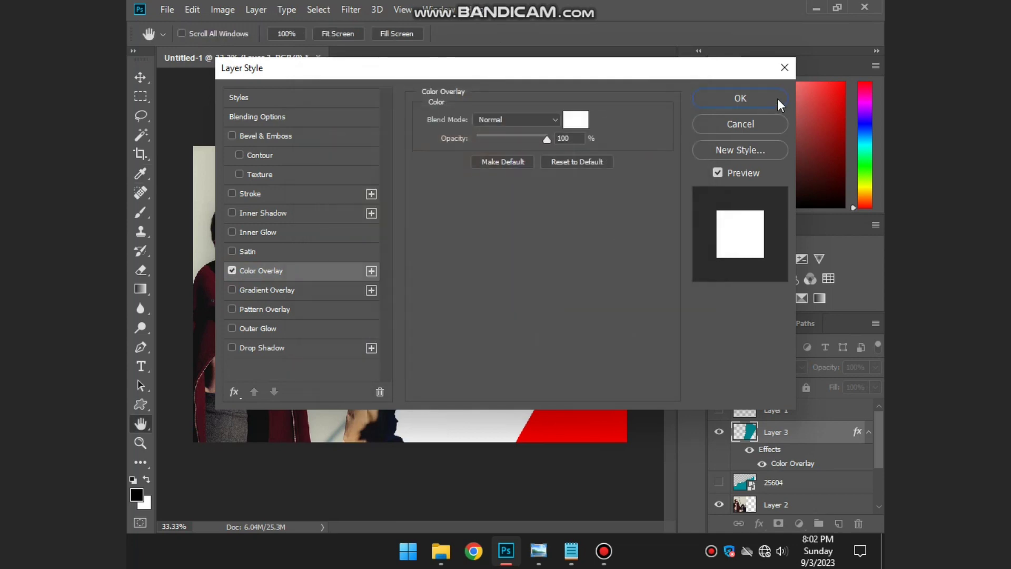
click(777, 99)
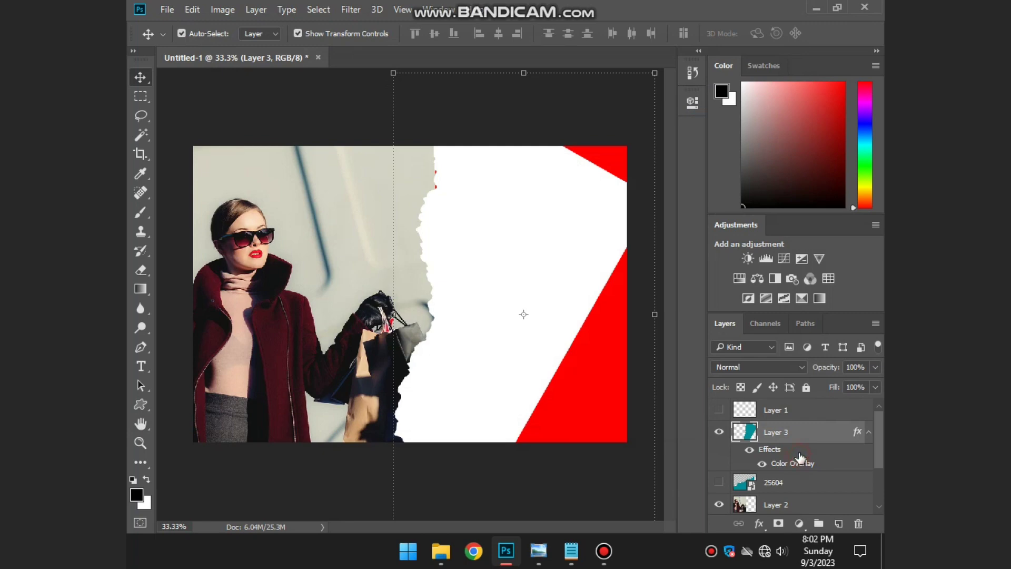
click(338, 136)
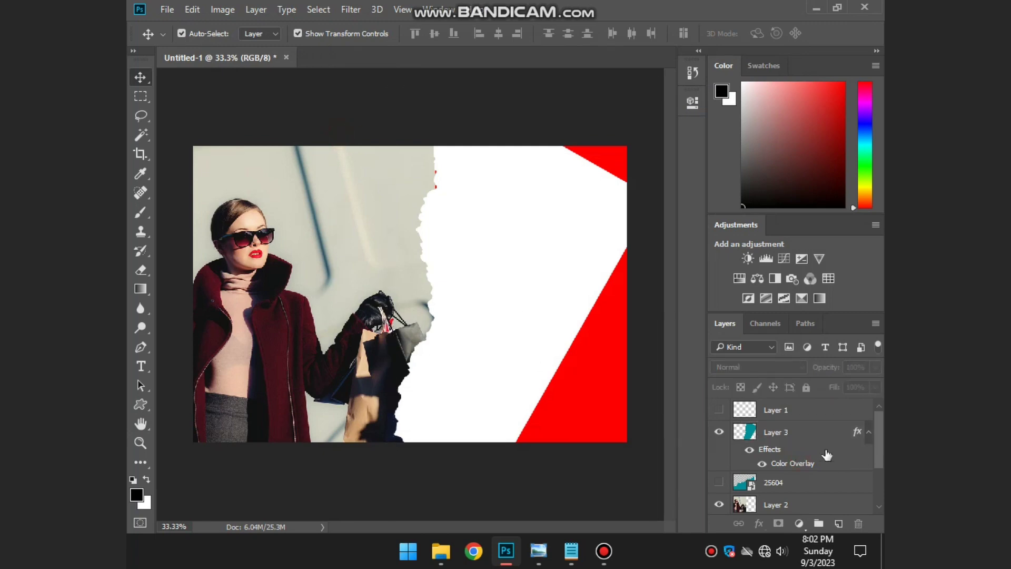
- Change the Color Fill 1 layer from red to white
scroll(827, 455, down, 3)
double_click(748, 474)
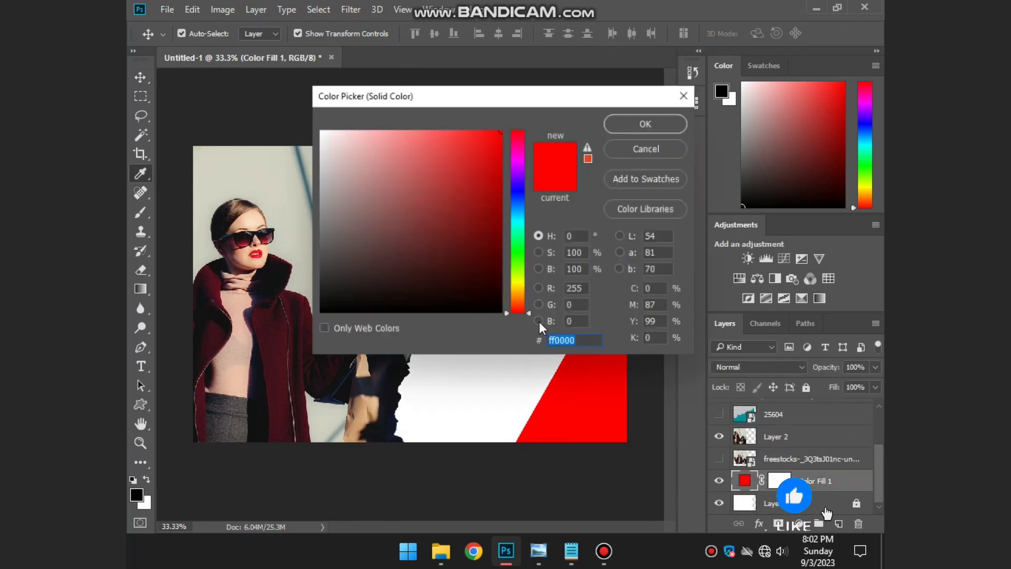
click(451, 242)
click(317, 128)
click(685, 122)
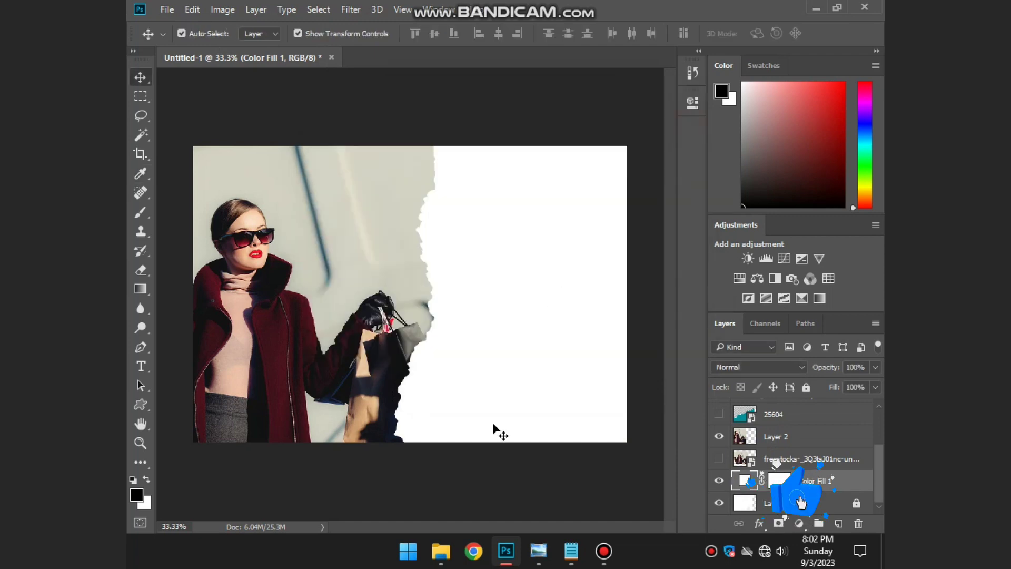
- Zoom in and out, fit the canvas with Ctrl+0, and activate the Horizontal Type tool
scroll(421, 188, up, 1)
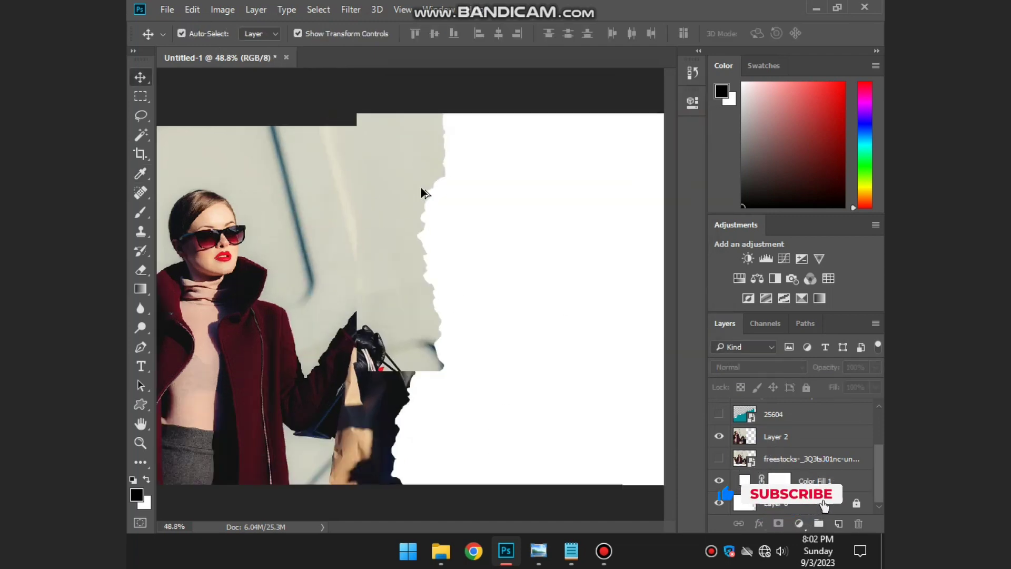
scroll(458, 158, up, 1)
scroll(286, 239, up, 1)
scroll(286, 239, down, 1)
scroll(298, 253, down, 1)
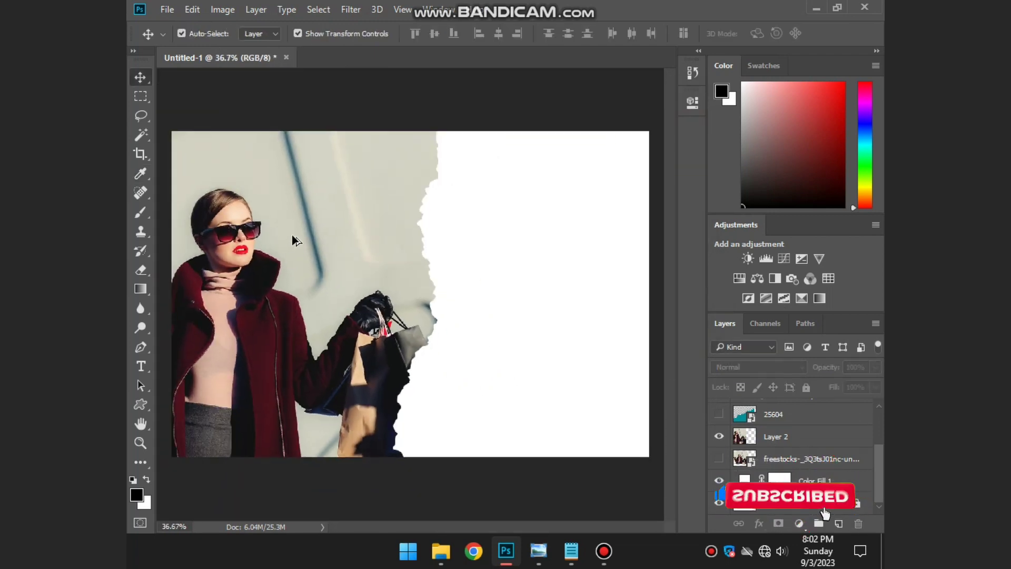
key(ctrl+0)
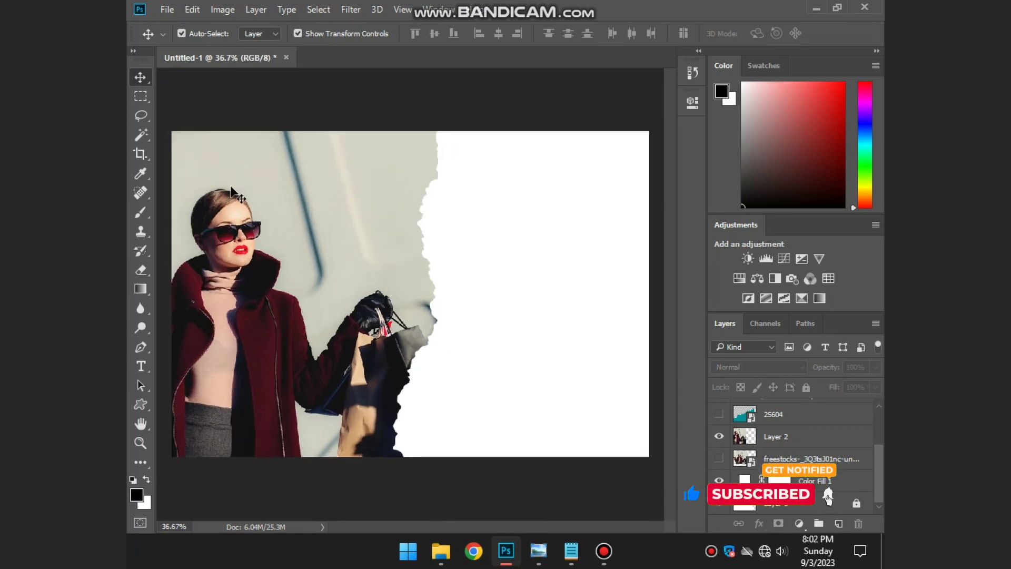
click(301, 301)
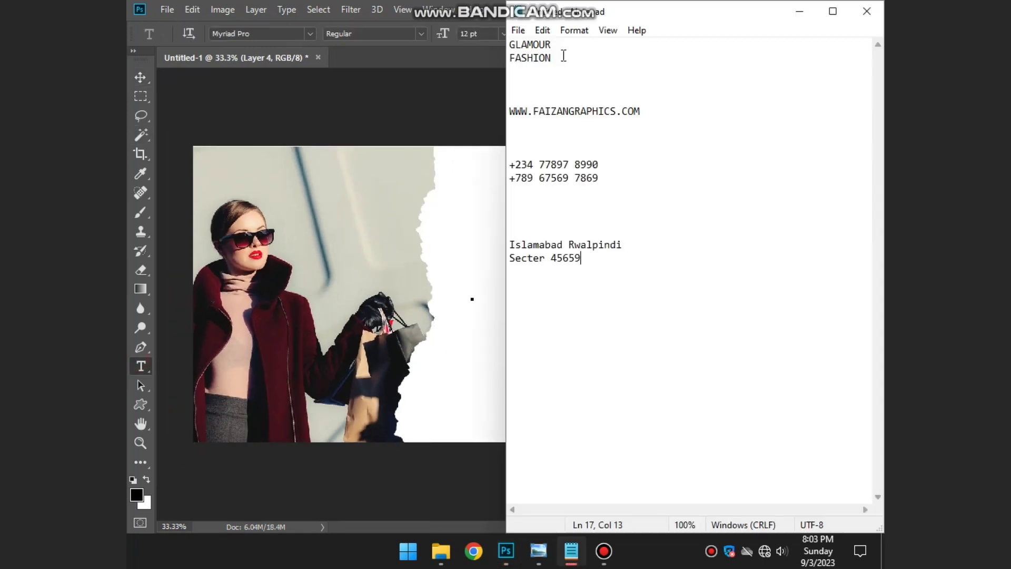
- Copy GLAMOUR from the notes and paste it as enlarged text near the panel top
click(560, 56)
drag(551, 57, 487, 50)
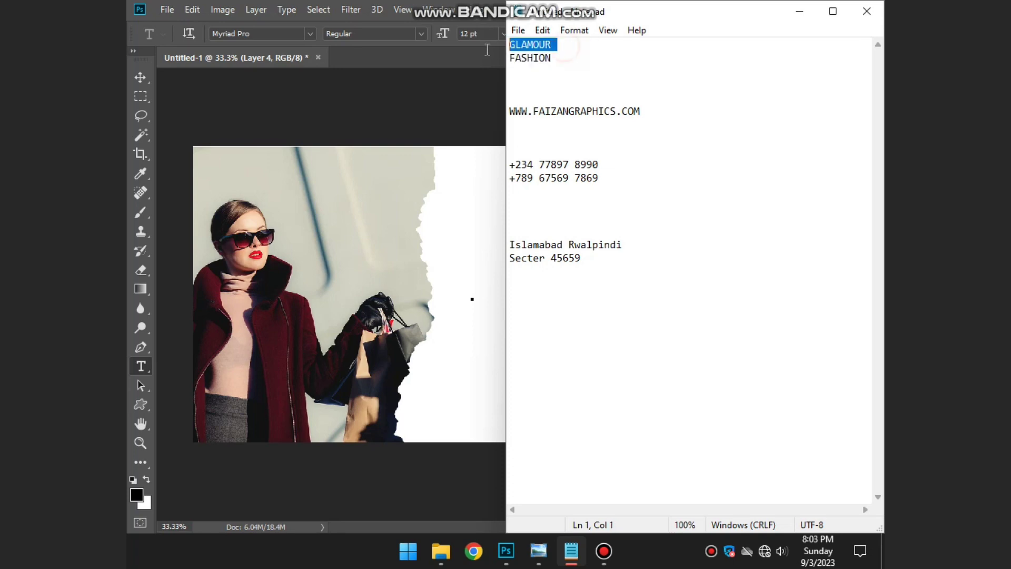
right_click(520, 44)
click(587, 89)
click(487, 306)
right_click(474, 298)
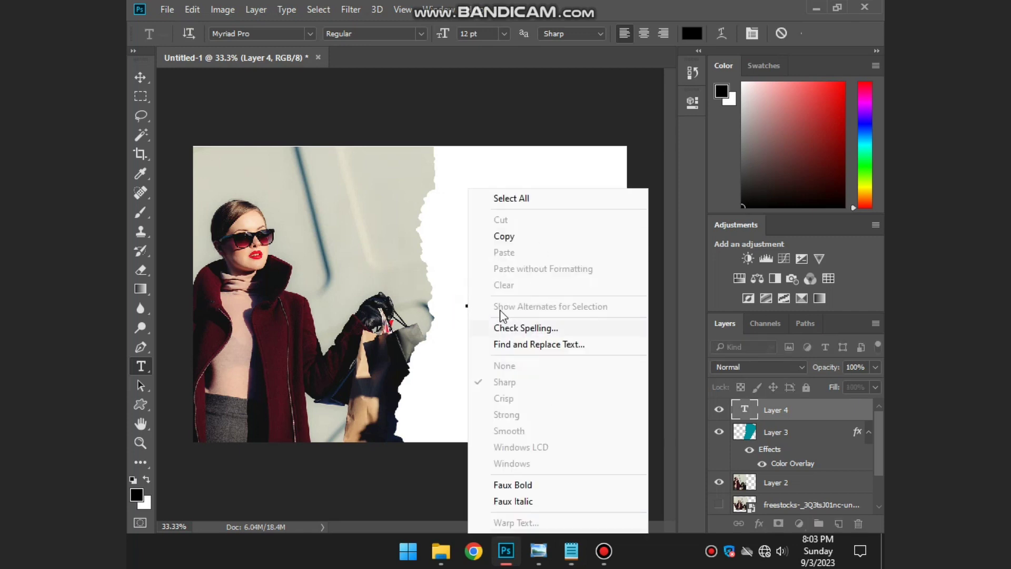
click(508, 251)
mouse_move(525, 308)
mouse_down()
mouse_move(632, 316)
mouse_move(537, 231)
mouse_up()
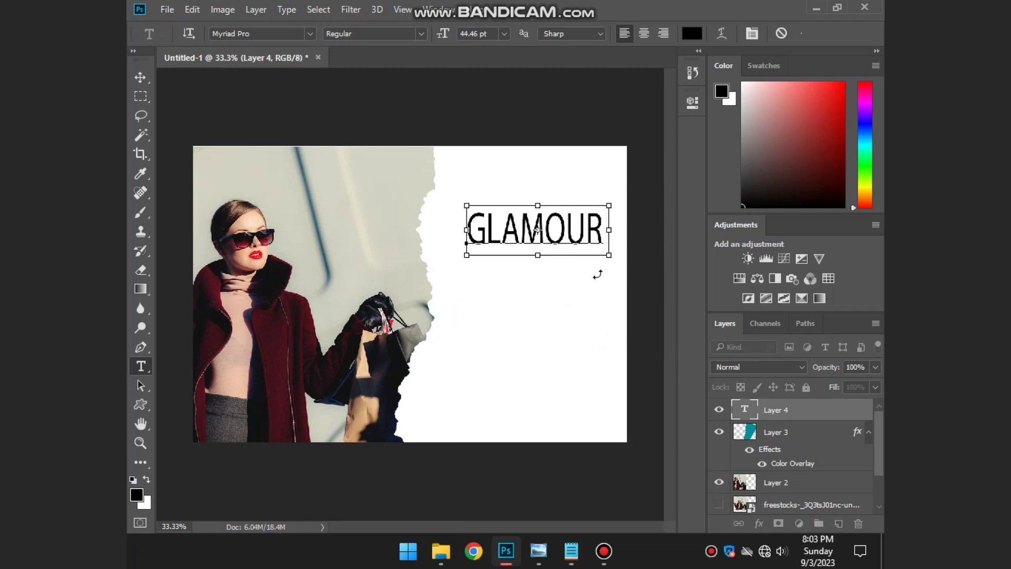
- Select all the GLAMOUR text, dock the Character panel, and float the Color panel
key(ctrl+a)
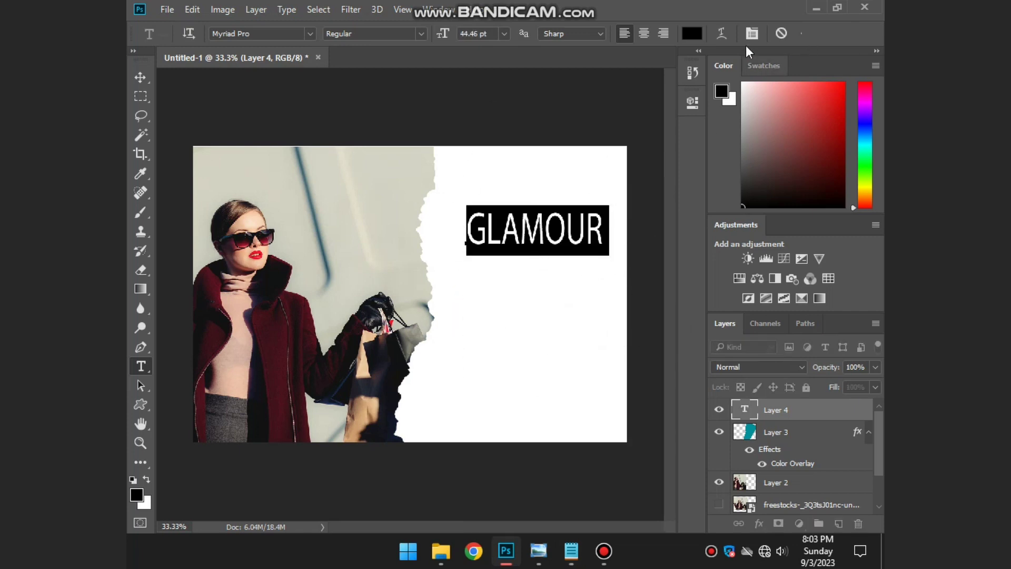
click(753, 33)
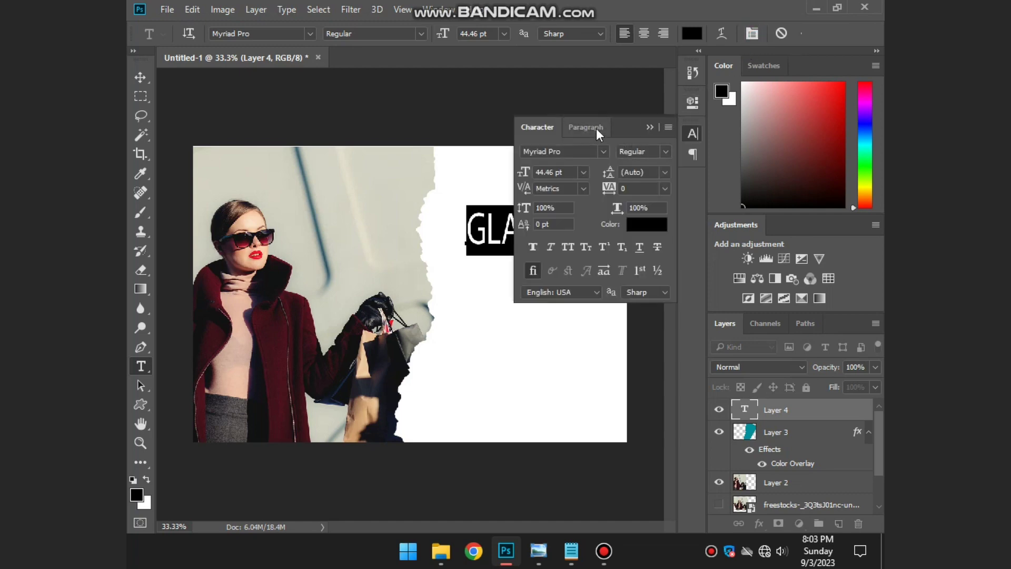
drag(669, 98, 825, 56)
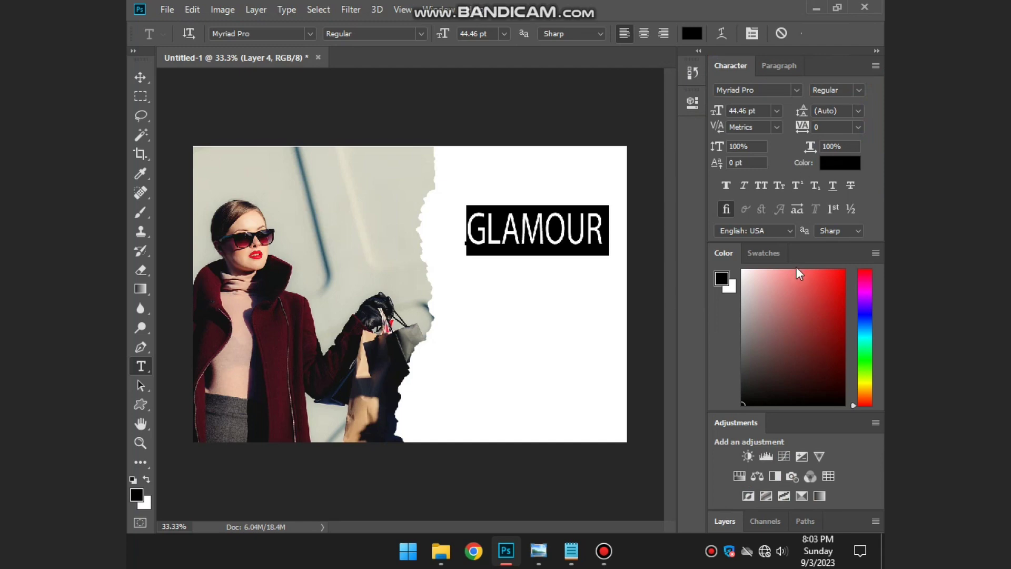
drag(836, 253, 403, 308)
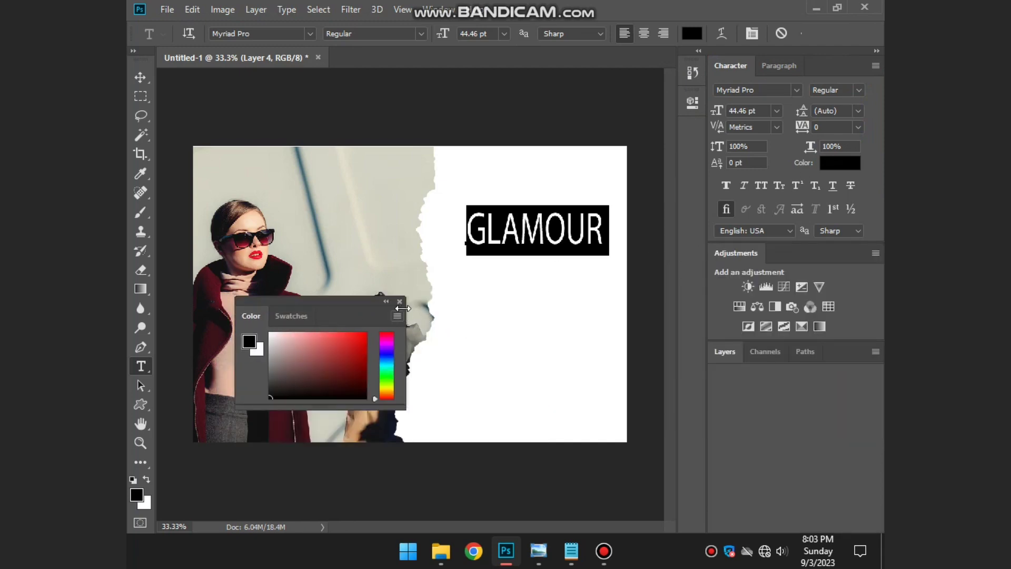
- Set GLAMOUR to the Decorative-class AtlasSolid font in a dark red colour
click(400, 302)
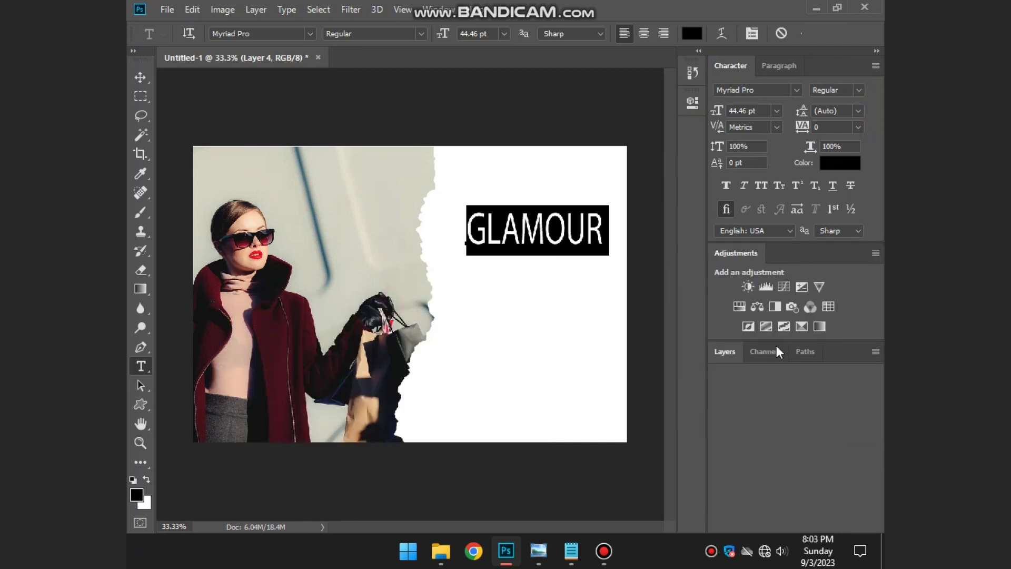
scroll(837, 89, down, 3)
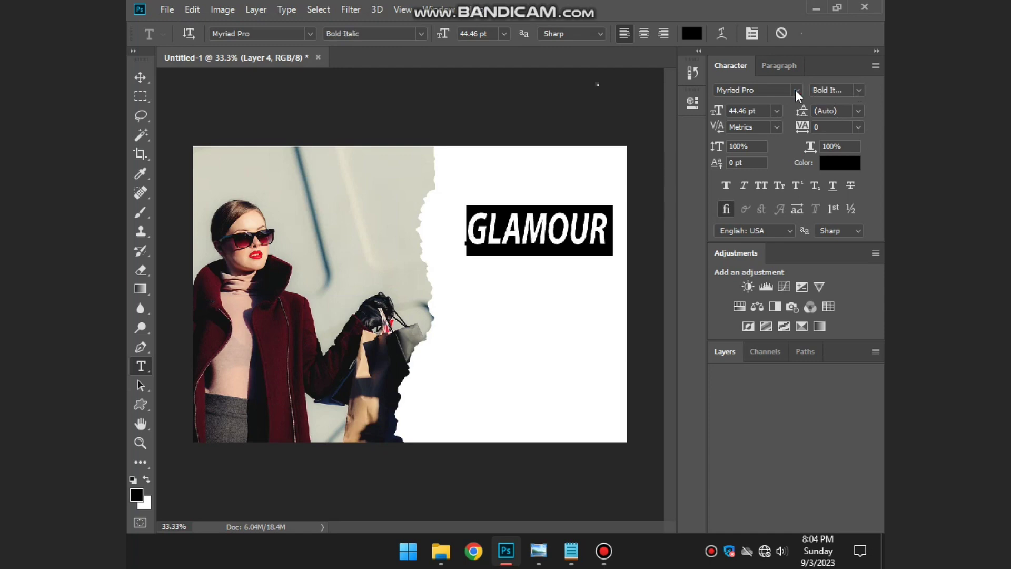
click(795, 89)
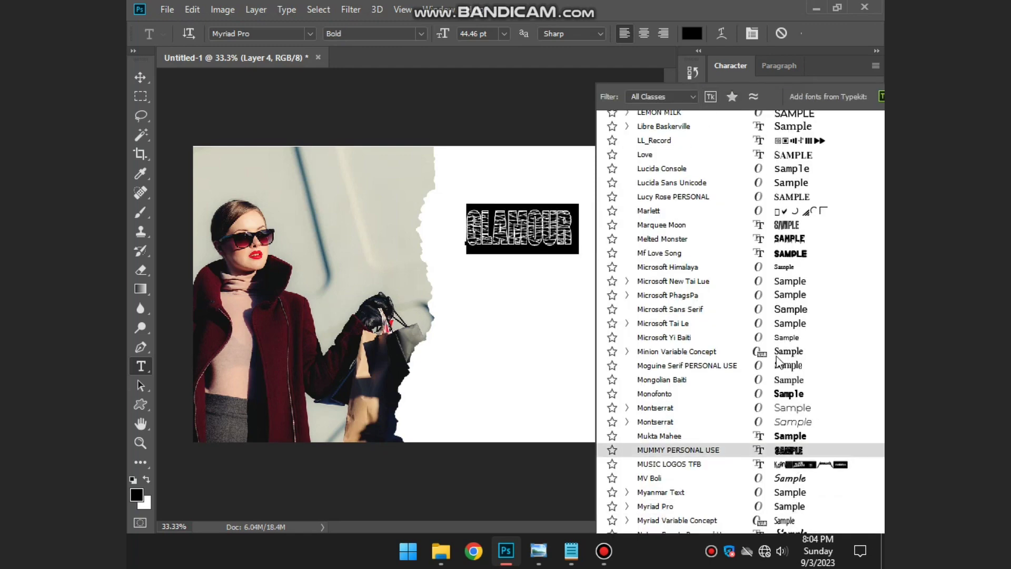
scroll(790, 448, down, 2)
scroll(790, 448, down, 2)
scroll(790, 518, down, 4)
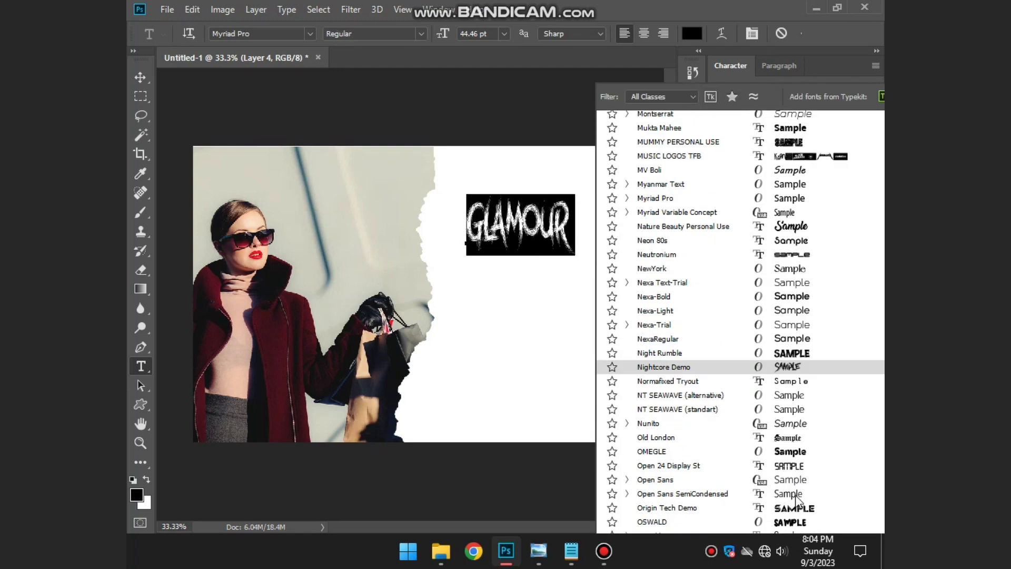
scroll(790, 519, down, 3)
scroll(790, 518, down, 2)
scroll(790, 474, down, 2)
click(640, 97)
click(662, 103)
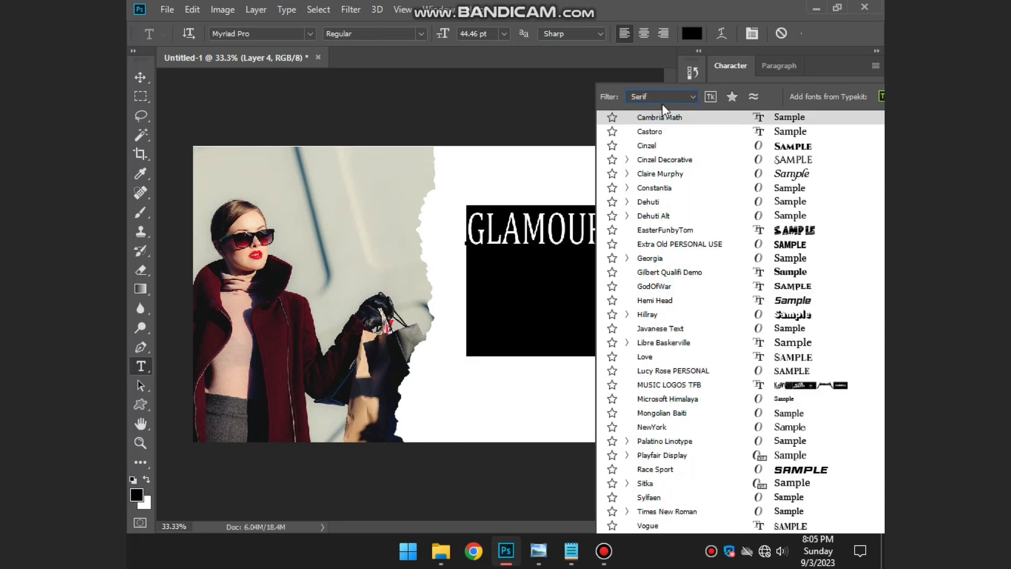
click(661, 97)
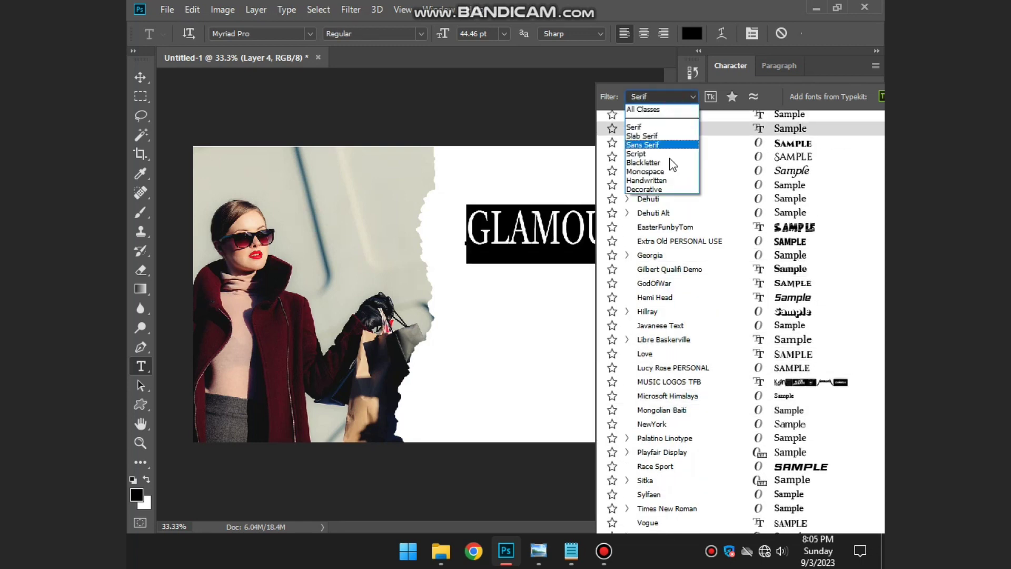
click(645, 187)
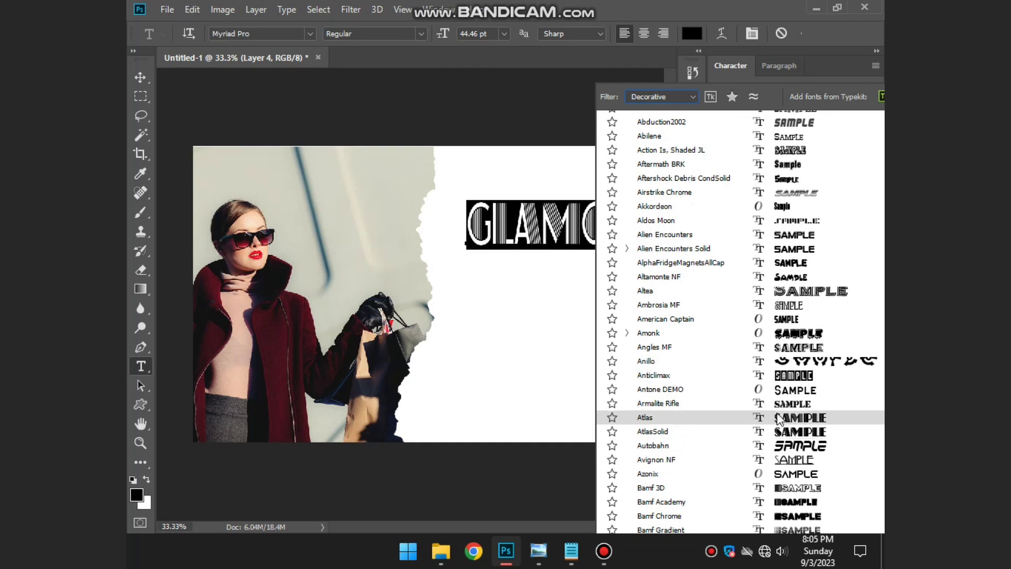
click(772, 432)
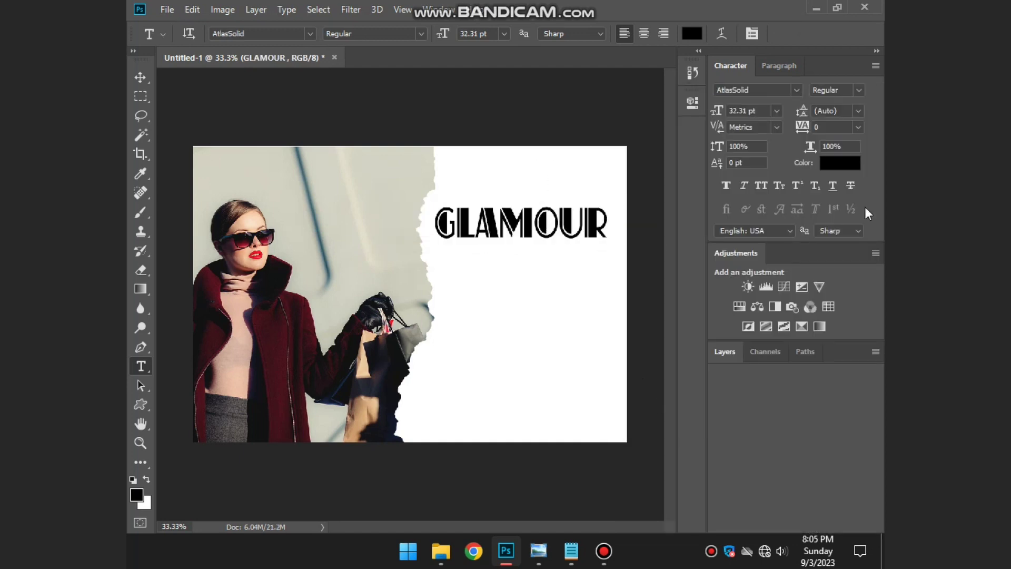
click(840, 162)
click(652, 120)
- Copy the word FASHION from the notes and return to the banner
click(571, 551)
right_click(525, 57)
click(560, 102)
click(505, 551)
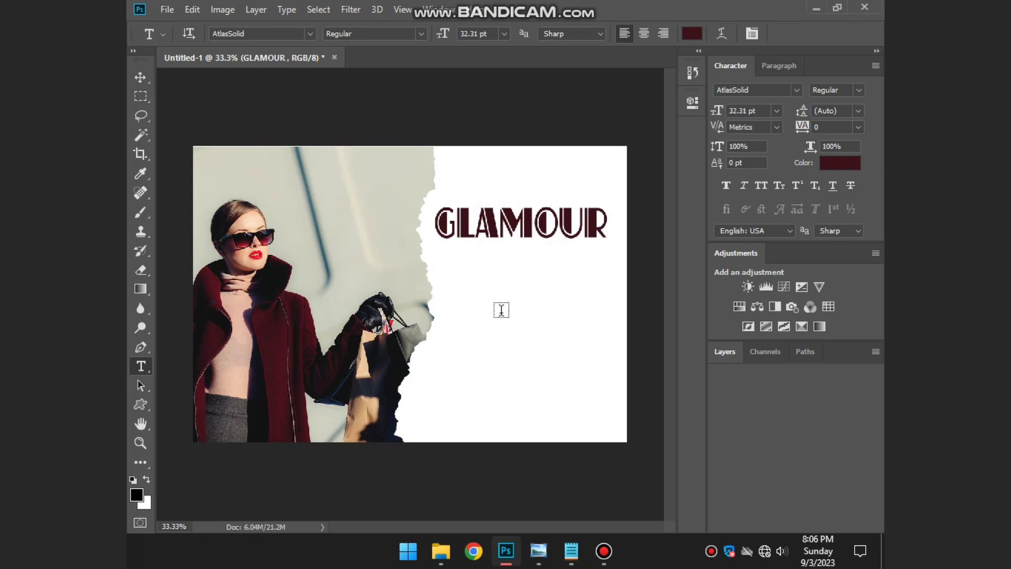
- Paste FASHION below GLAMOUR, scaling and narrowing it to match GLAMOUR's width
right_click(475, 314)
click(513, 258)
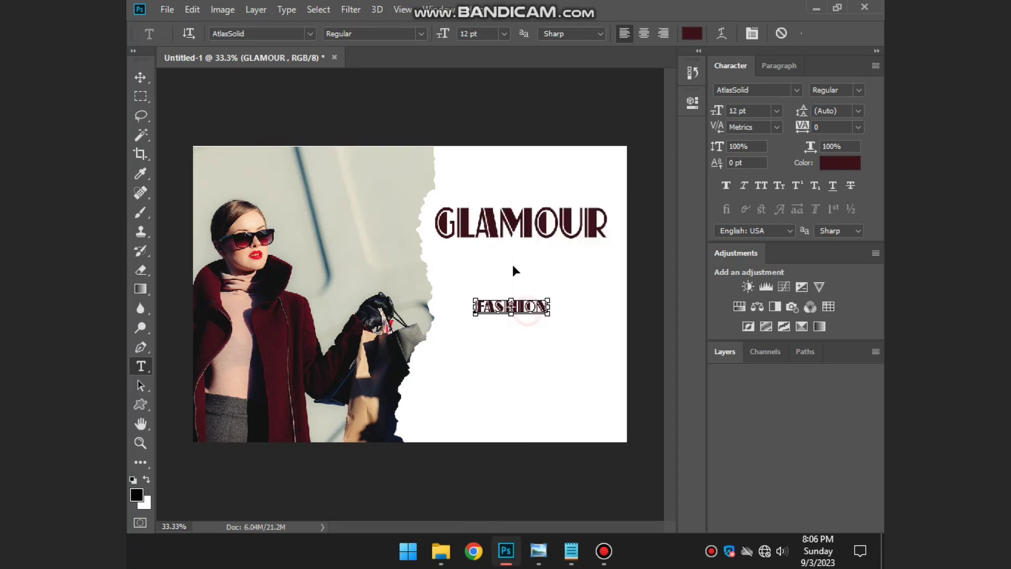
mouse_move(562, 314)
mouse_down()
mouse_move(606, 293)
mouse_move(573, 262)
mouse_up()
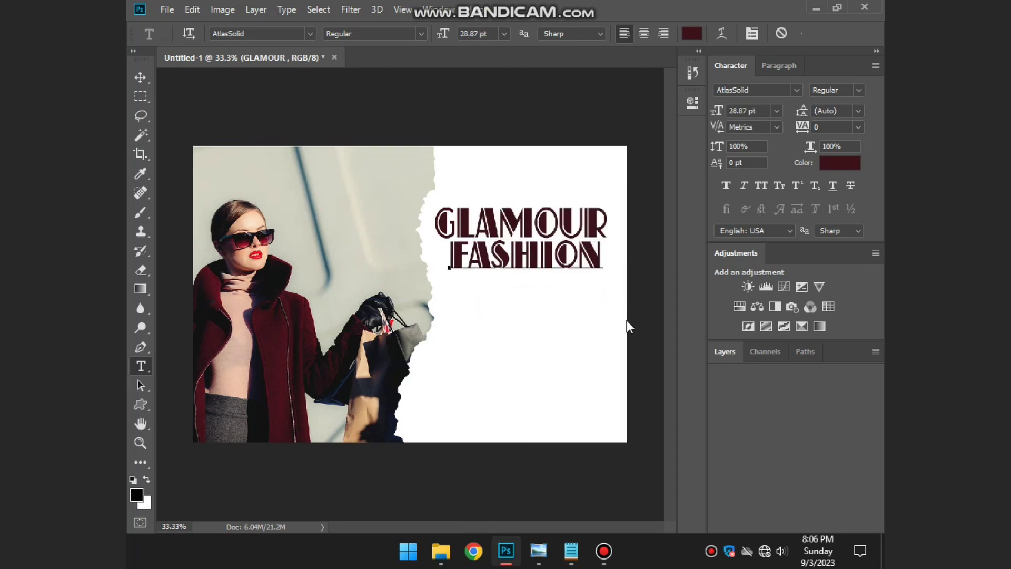
click(860, 89)
drag(603, 270, 589, 268)
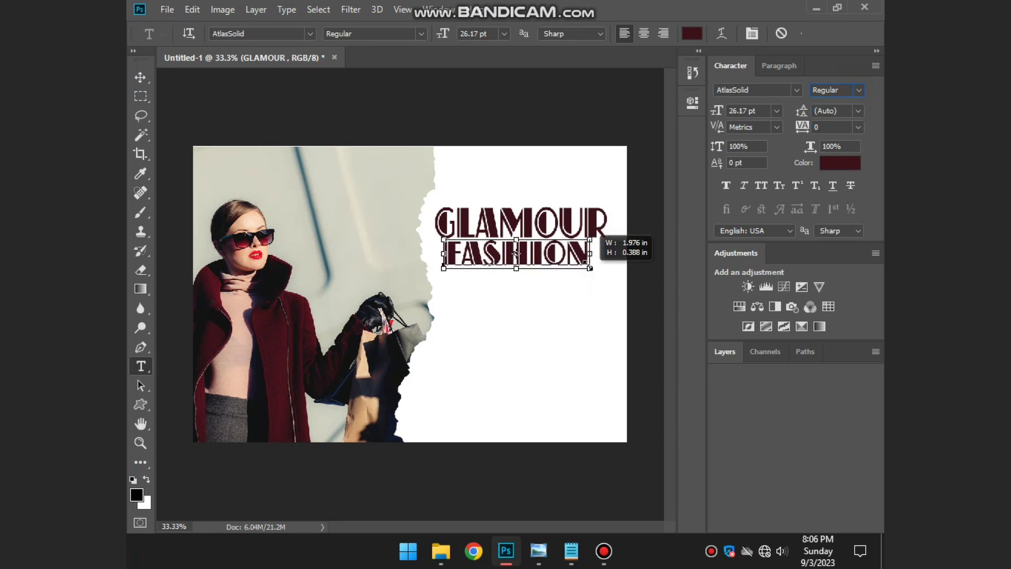
key(ctrl+Return)
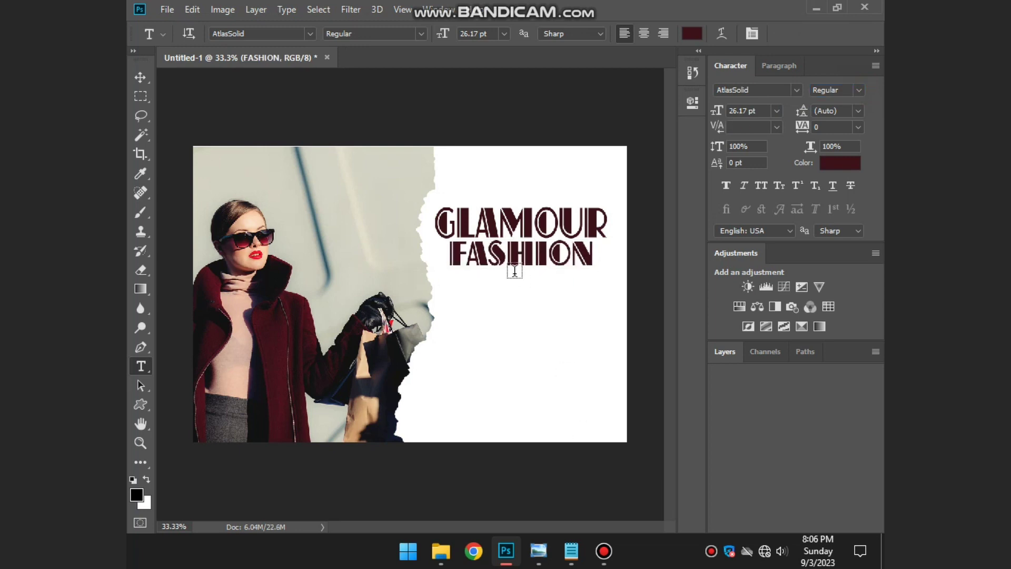
- Make GLAMOUR bolder with Faux Bold and commit it
click(726, 185)
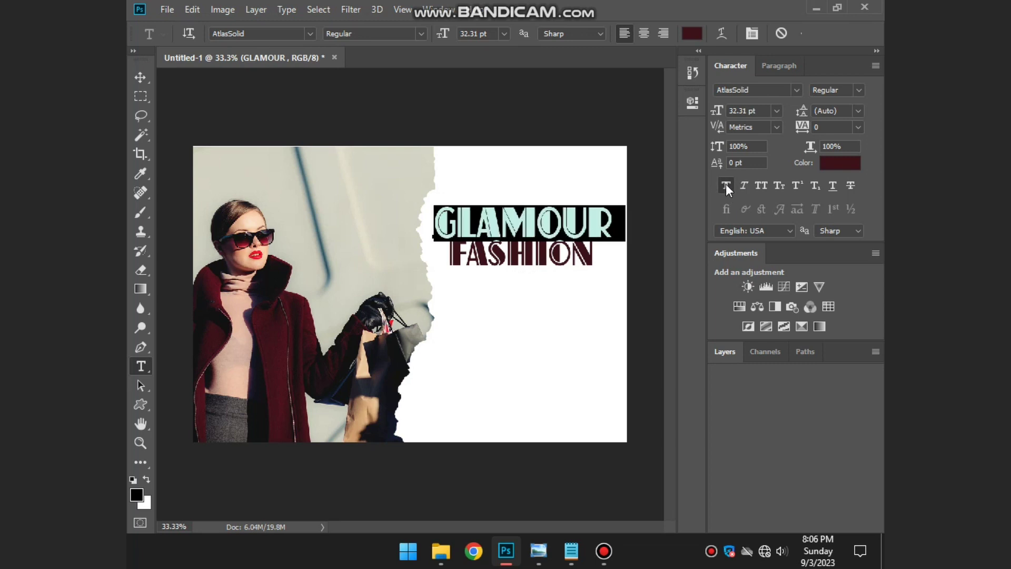
click(642, 233)
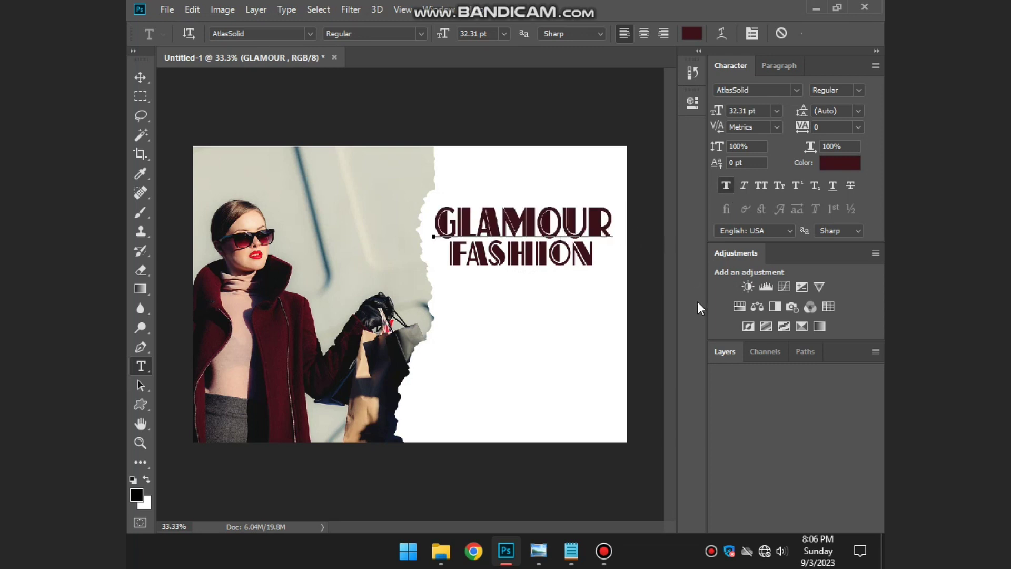
click(611, 456)
- Nudge FASHION slightly right and down, then switch to the notes and back
click(551, 253)
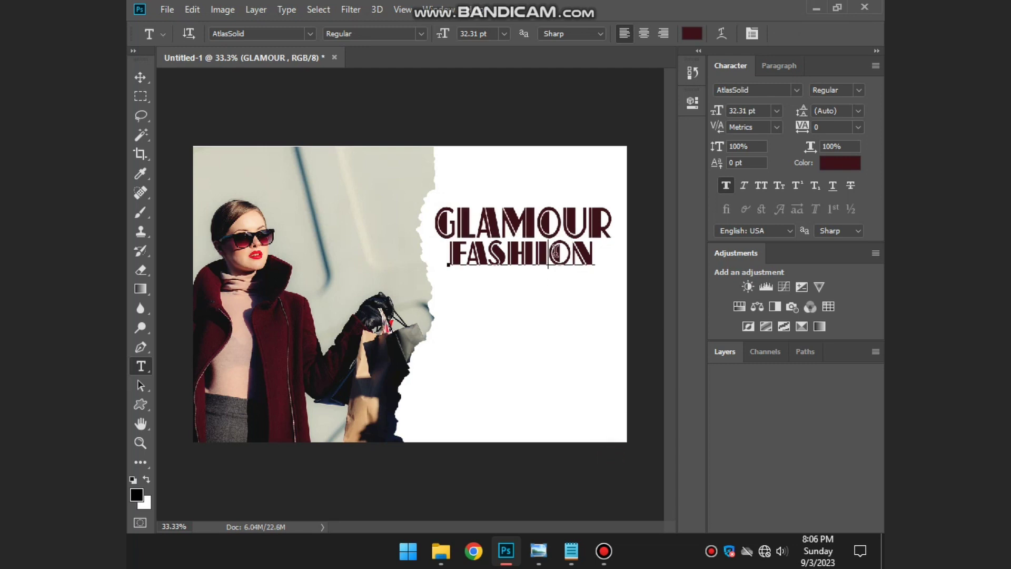
drag(539, 261, 543, 262)
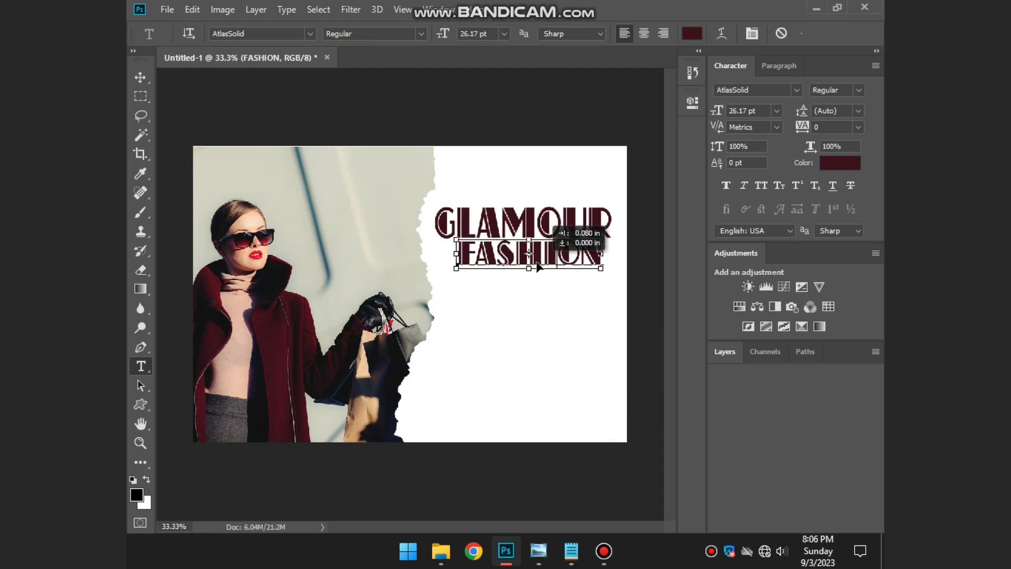
click(582, 453)
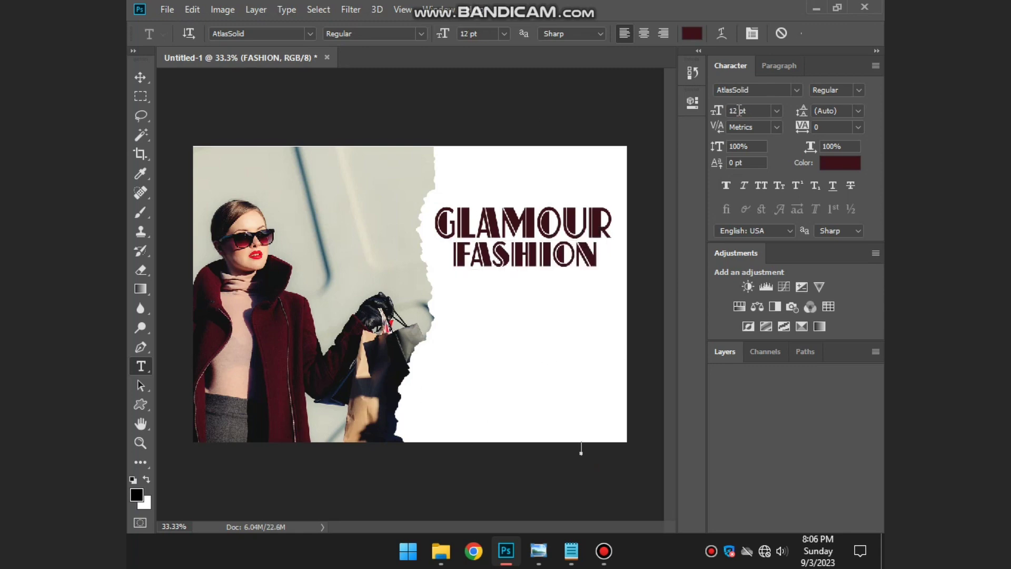
click(572, 551)
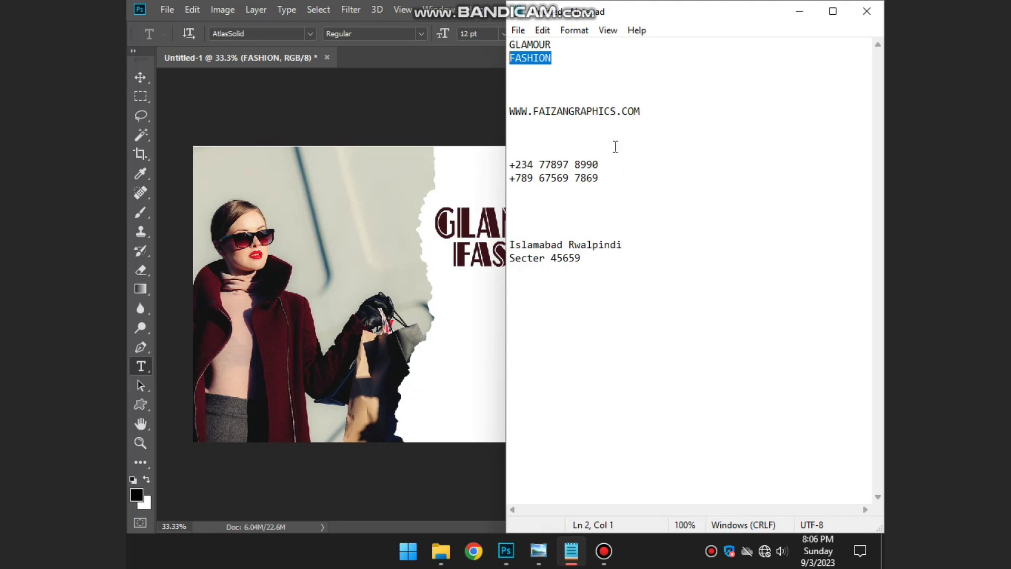
click(312, 522)
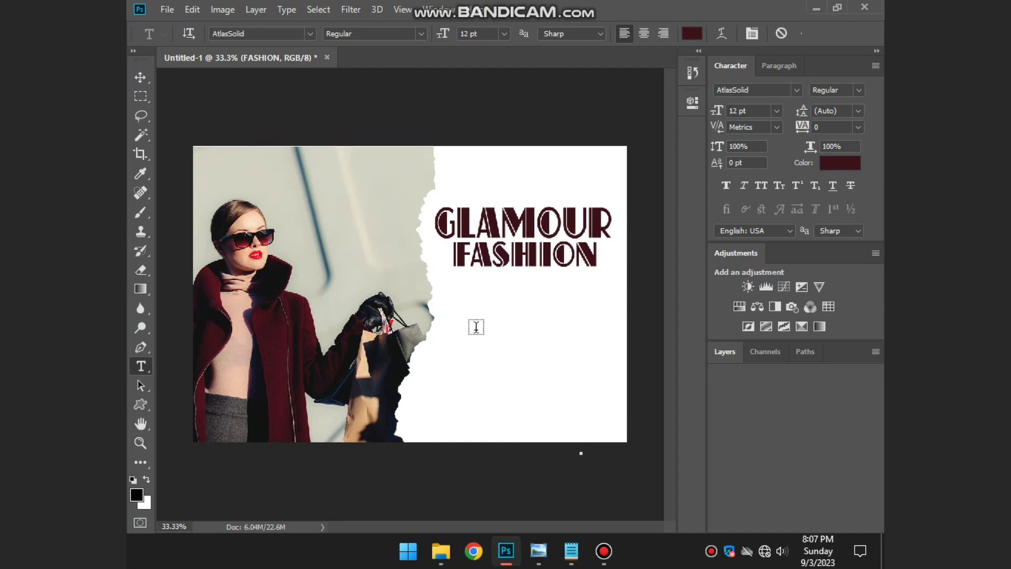
- Paste the website address below the title and scale it to fit the panel
right_click(499, 356)
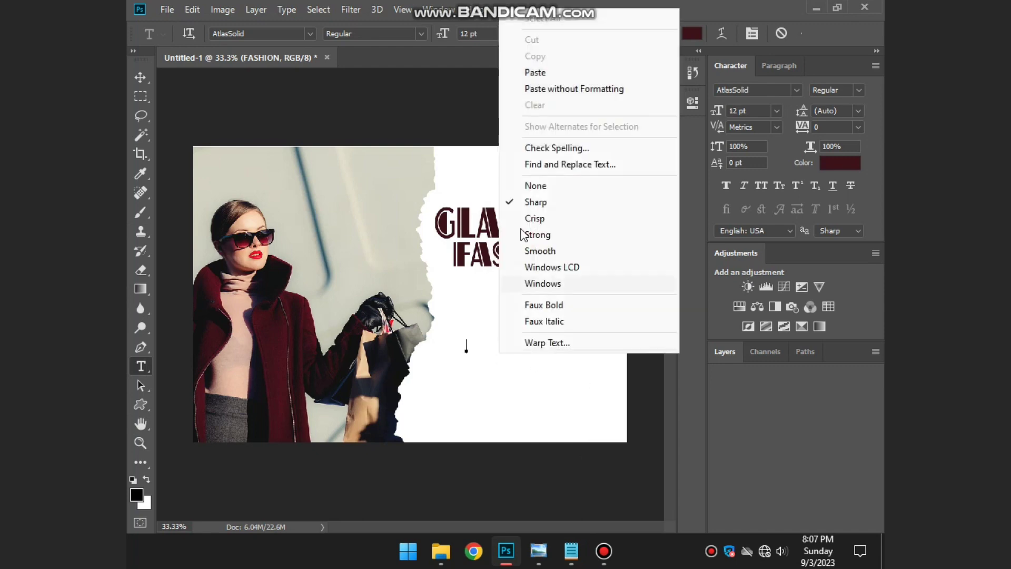
click(535, 73)
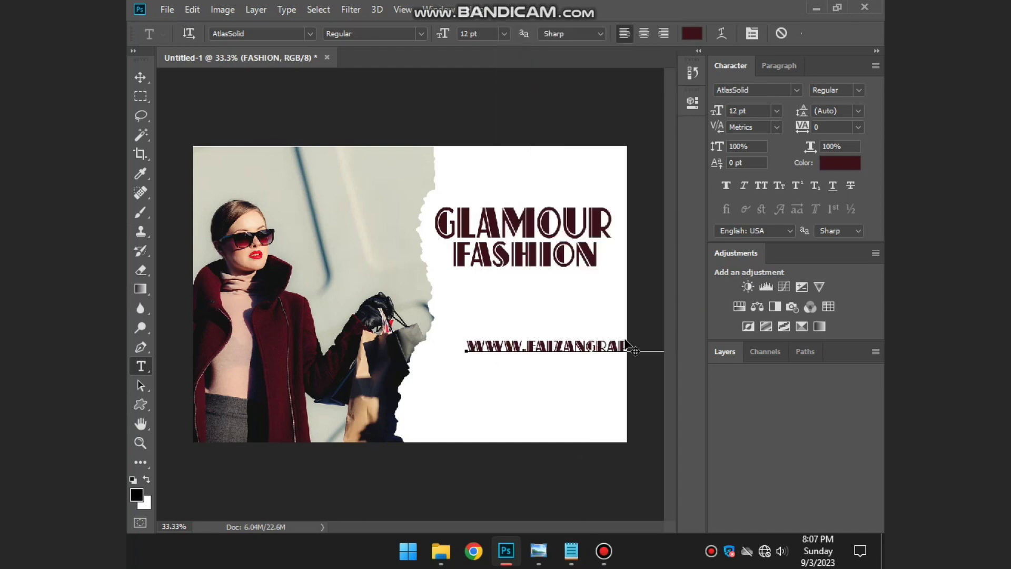
mouse_move(481, 361)
mouse_down()
mouse_move(345, 385)
mouse_move(419, 370)
mouse_up()
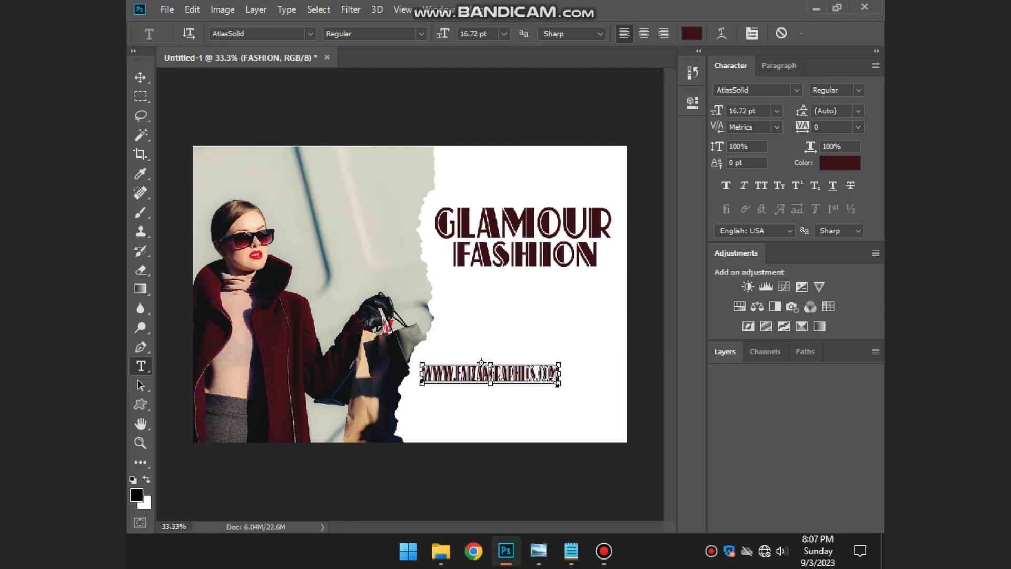
drag(560, 375, 608, 383)
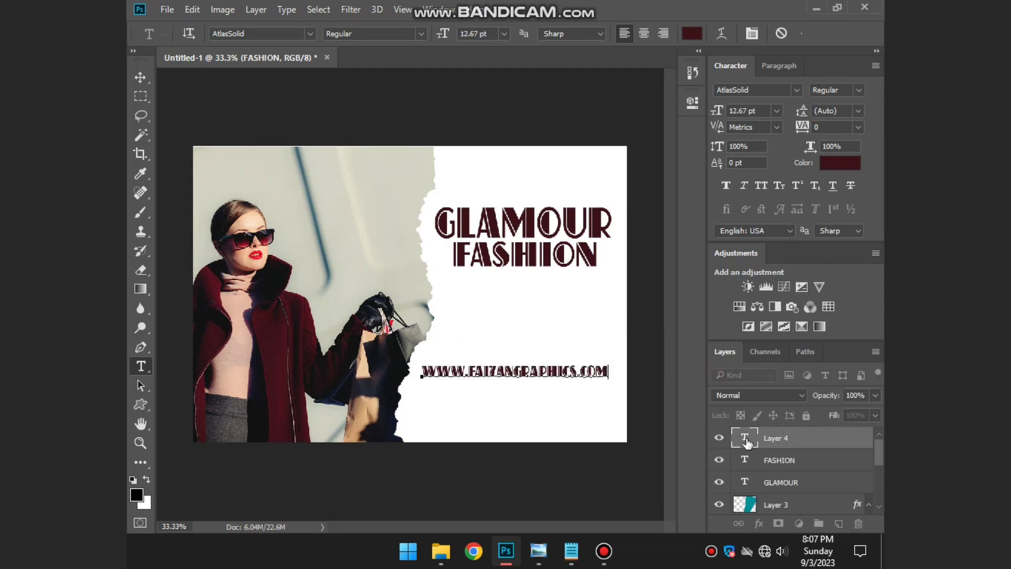
- Restyle the website text in Courier New from the Monospace font class
double_click(747, 439)
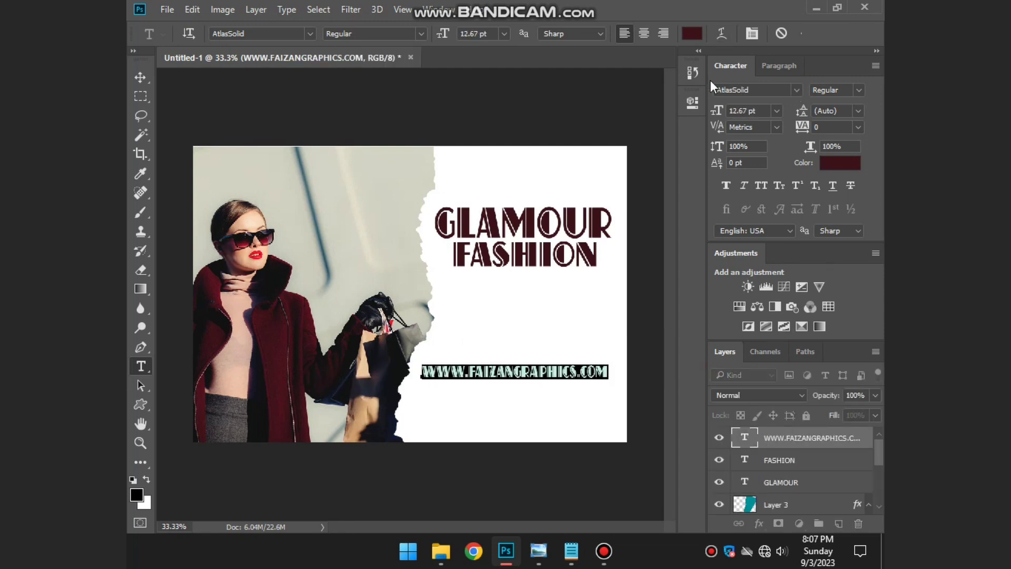
click(796, 90)
click(648, 71)
click(657, 110)
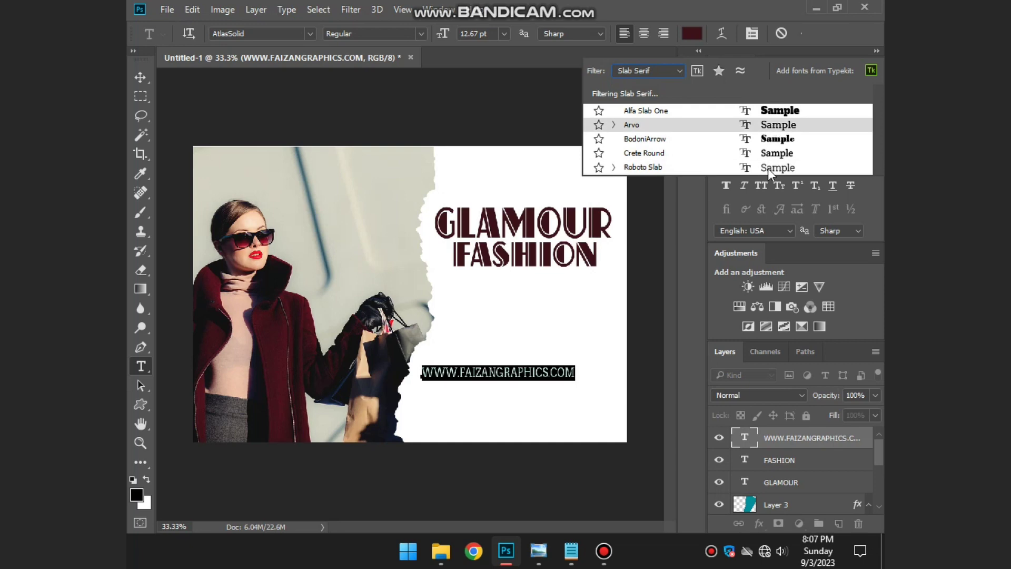
key(m)
click(794, 152)
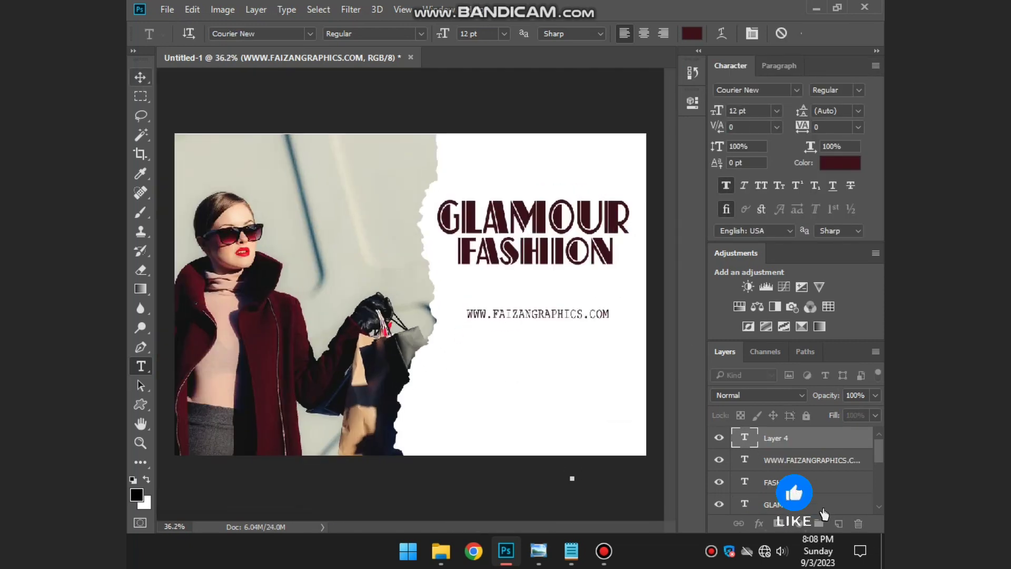
click(142, 80)
- Nudge the GLAMOUR and FASHION title layers together slightly down and right
click(811, 460)
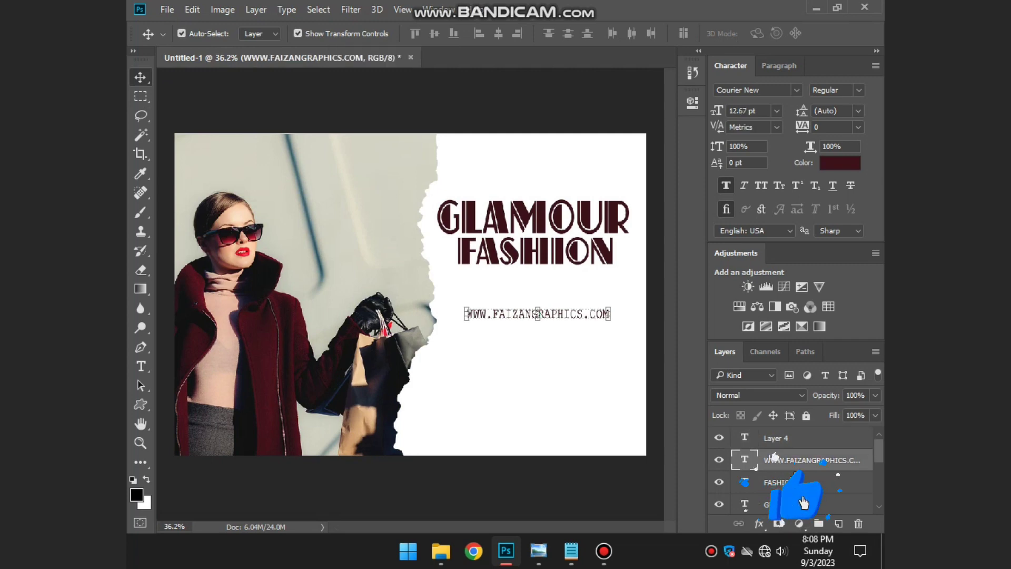
click(822, 507)
shift+click(801, 480)
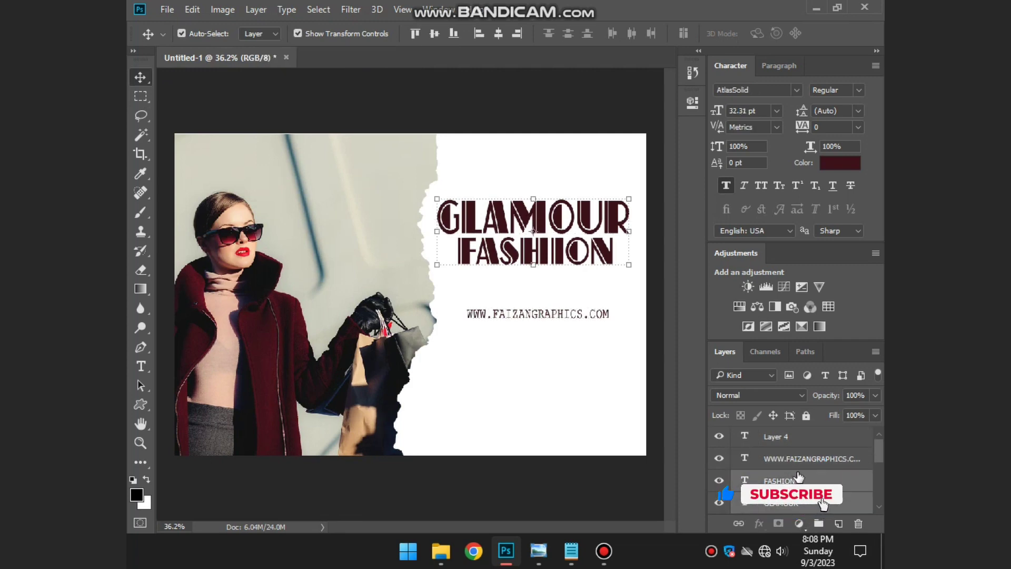
mouse_move(561, 277)
mouse_down()
mouse_move(569, 284)
mouse_move(569, 259)
mouse_up()
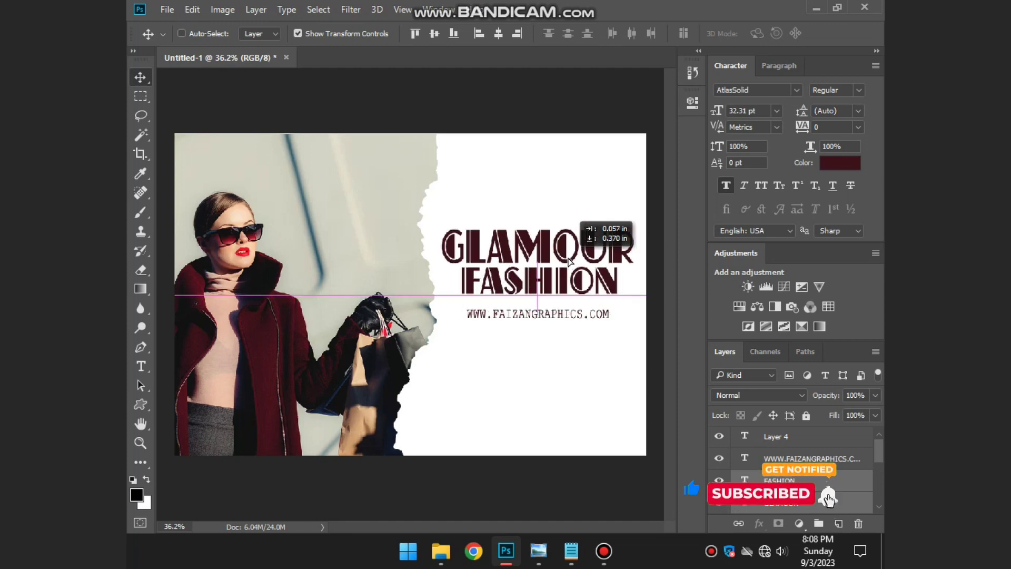
drag(569, 260, 567, 263)
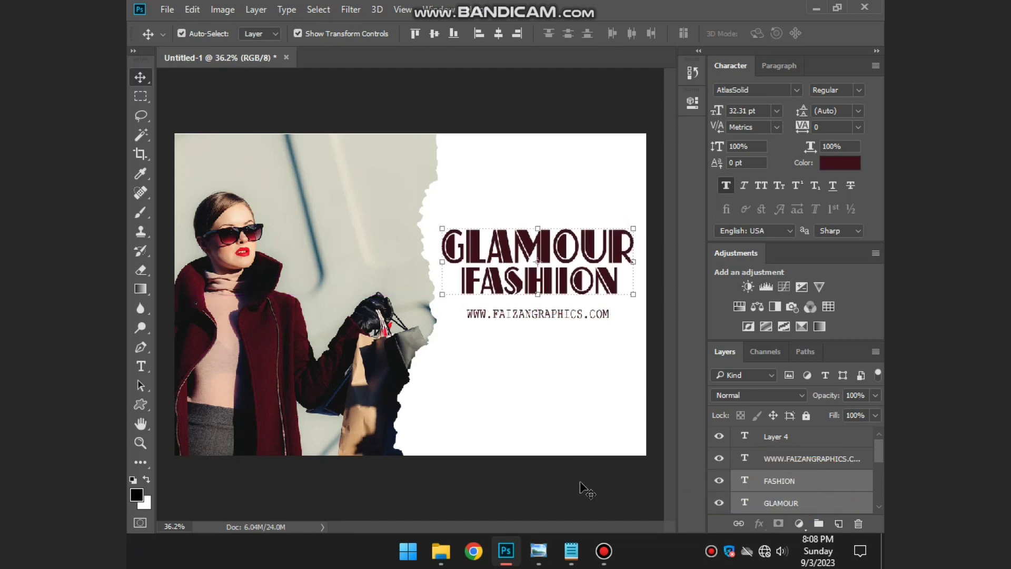
click(545, 485)
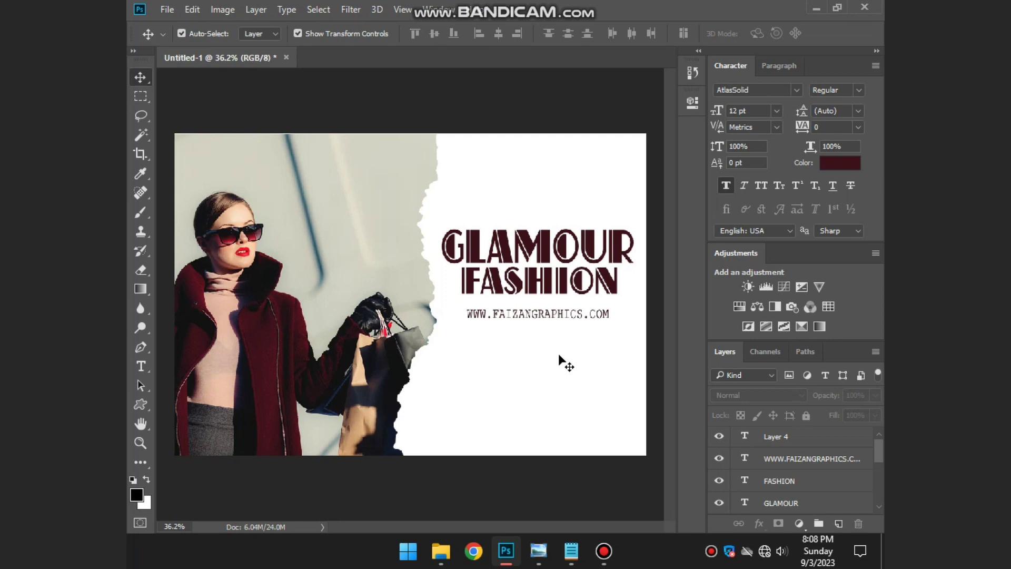
- Drag the website line well down the white panel, beneath the title
click(559, 300)
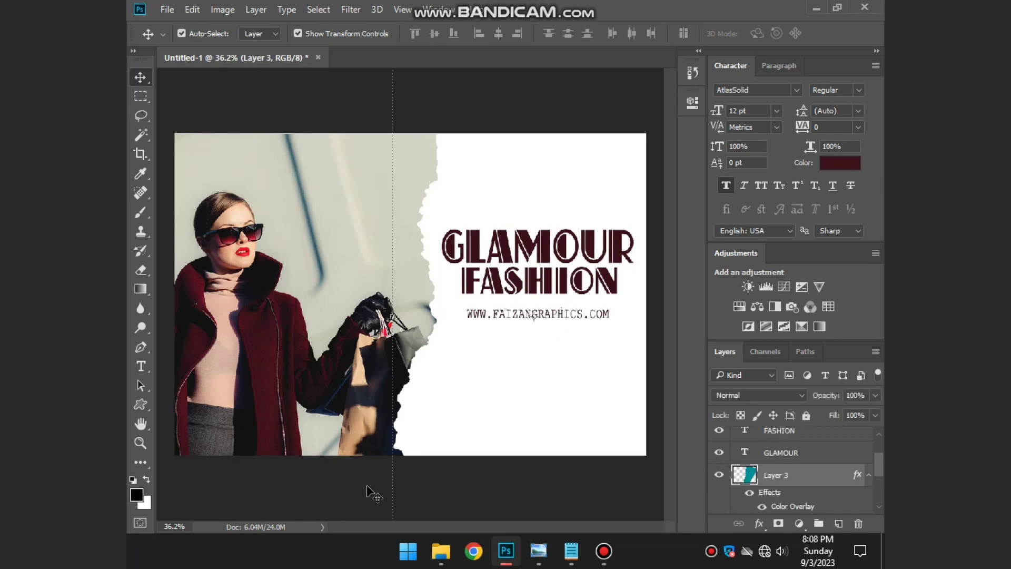
click(365, 102)
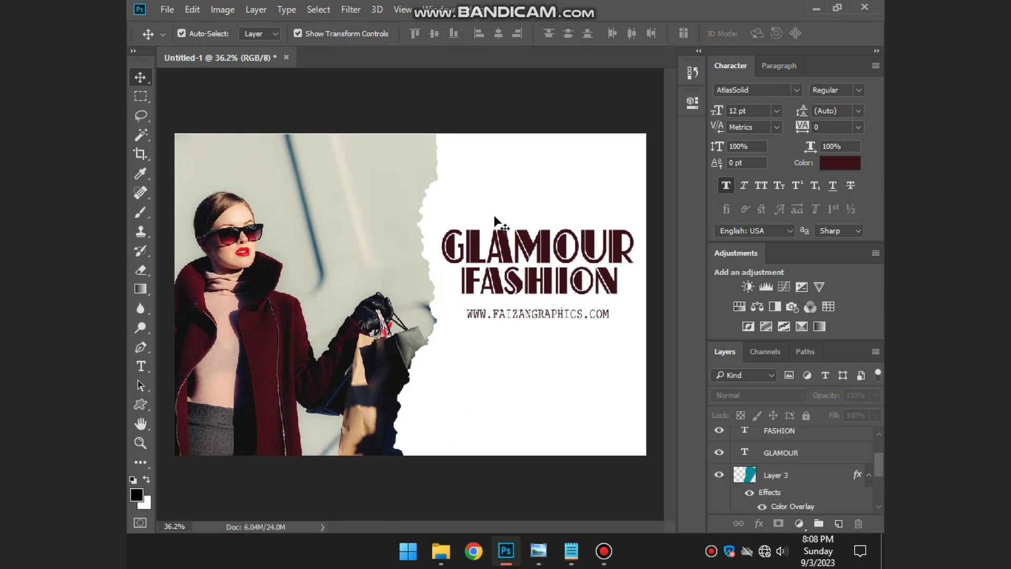
click(563, 314)
drag(564, 314, 560, 380)
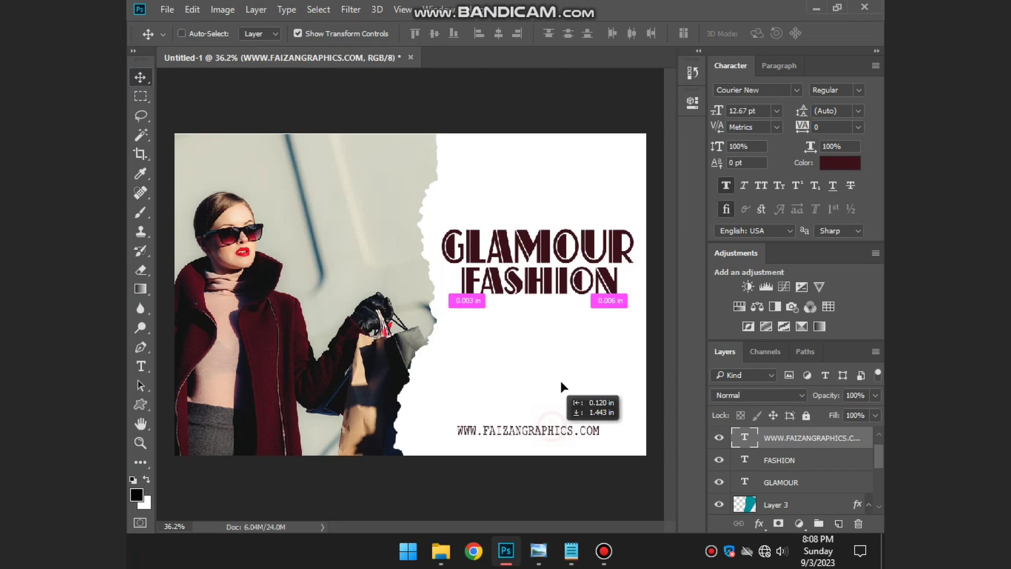
click(206, 464)
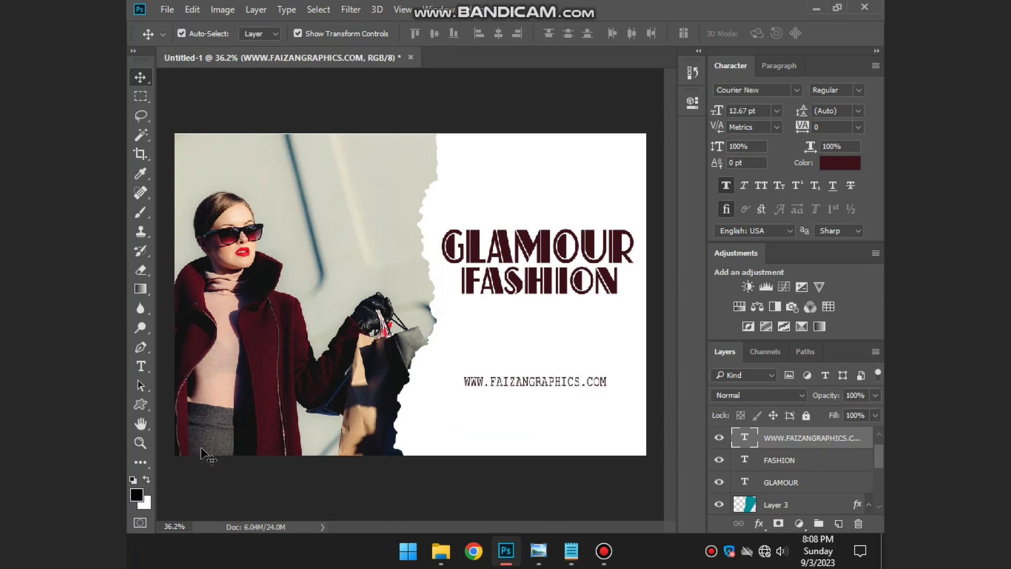
- Add a new text line reading HOCK STYLE between the title and the website line
click(140, 366)
click(471, 341)
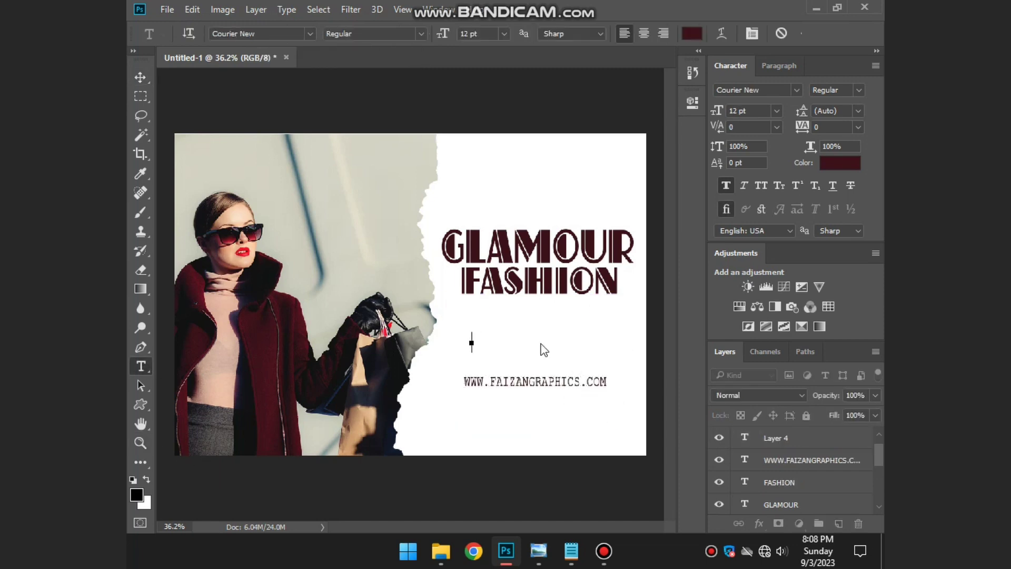
text(TRANDING)
key(ctrl+a)
text(HOCK STYLE)
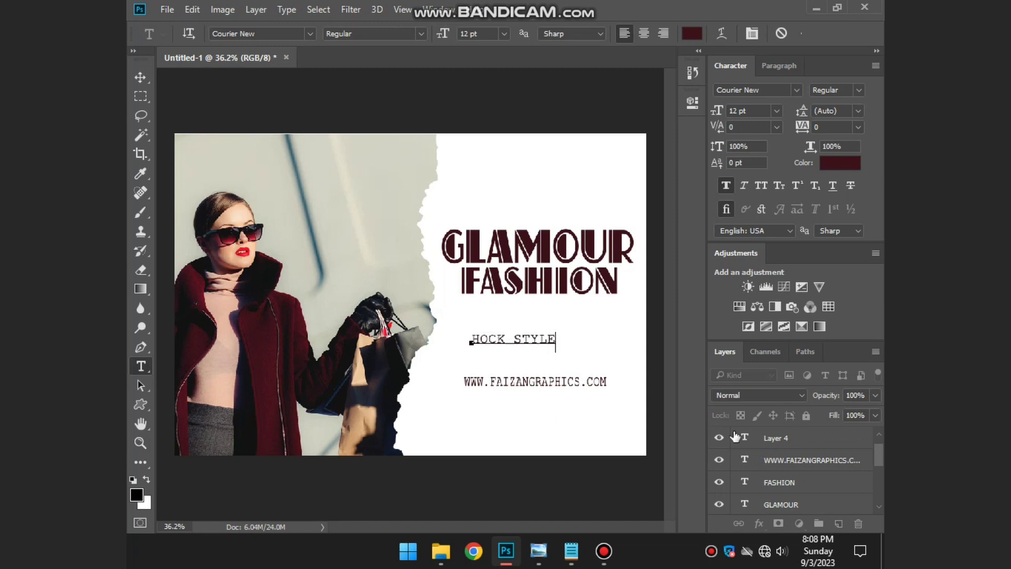
- Set the tagline in Autography script with All Caps, placed just under FASHION
click(797, 90)
click(679, 111)
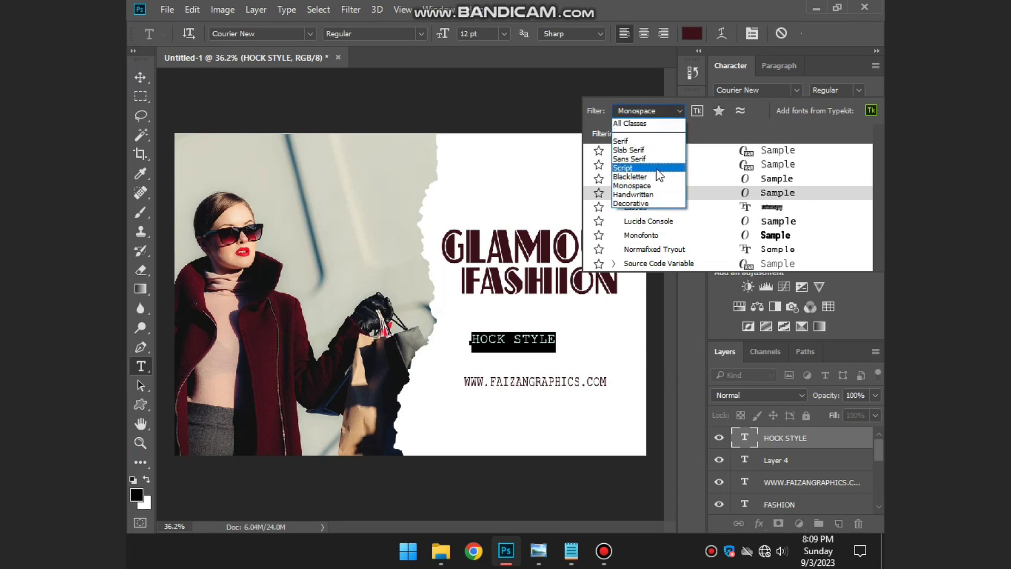
click(655, 168)
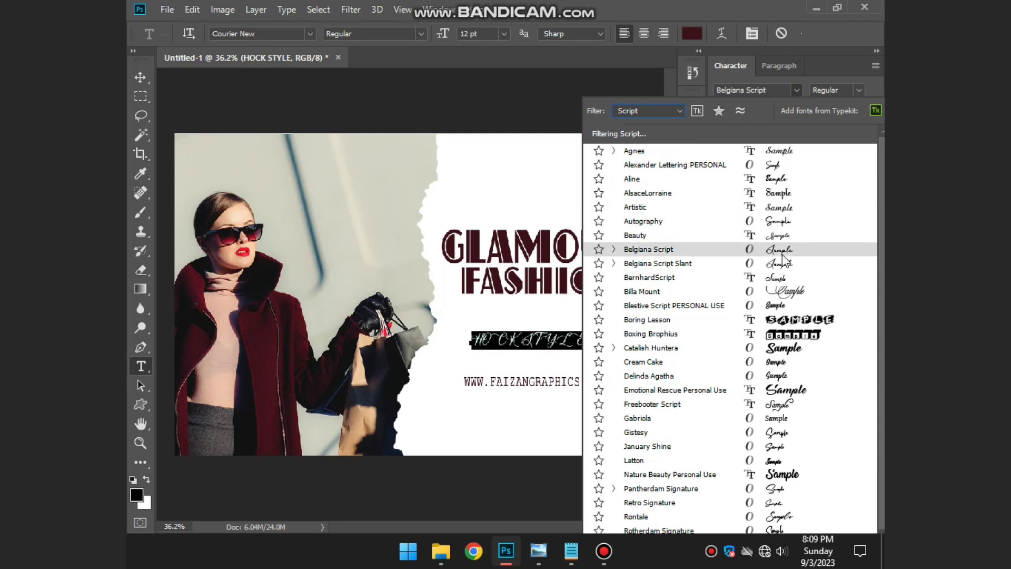
key(Return)
scroll(561, 329, up, 5)
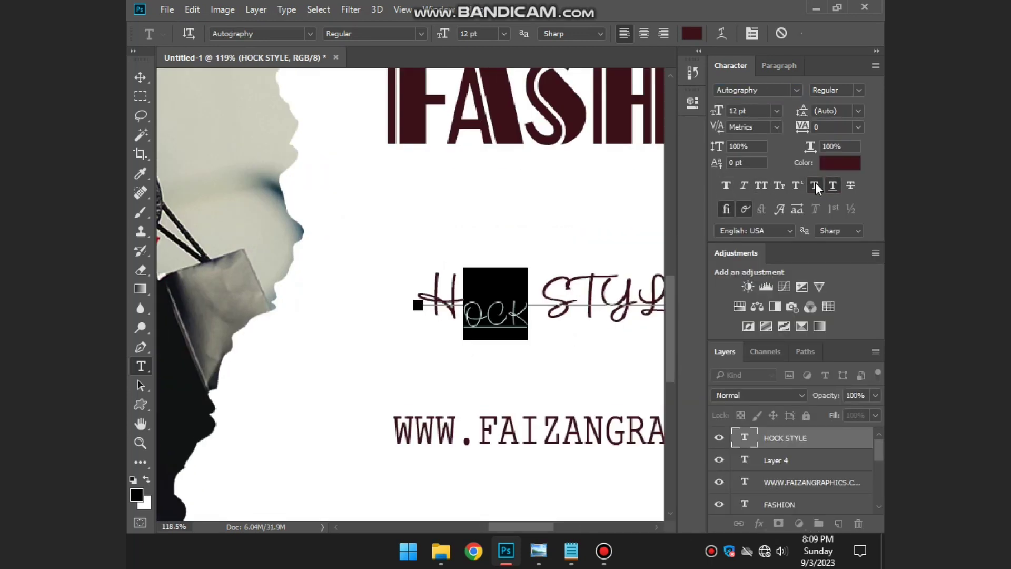
click(761, 185)
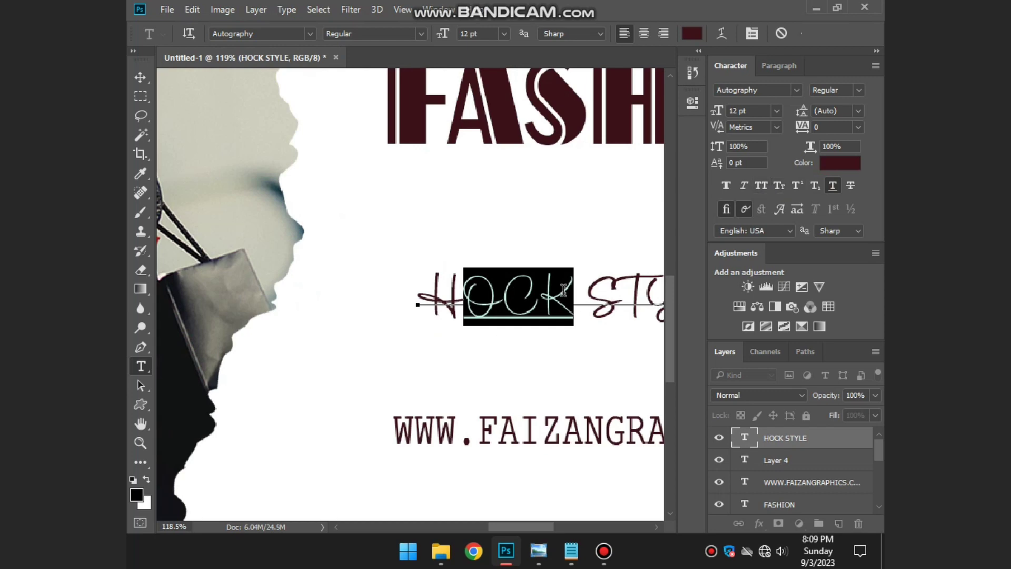
scroll(563, 295, down, 3)
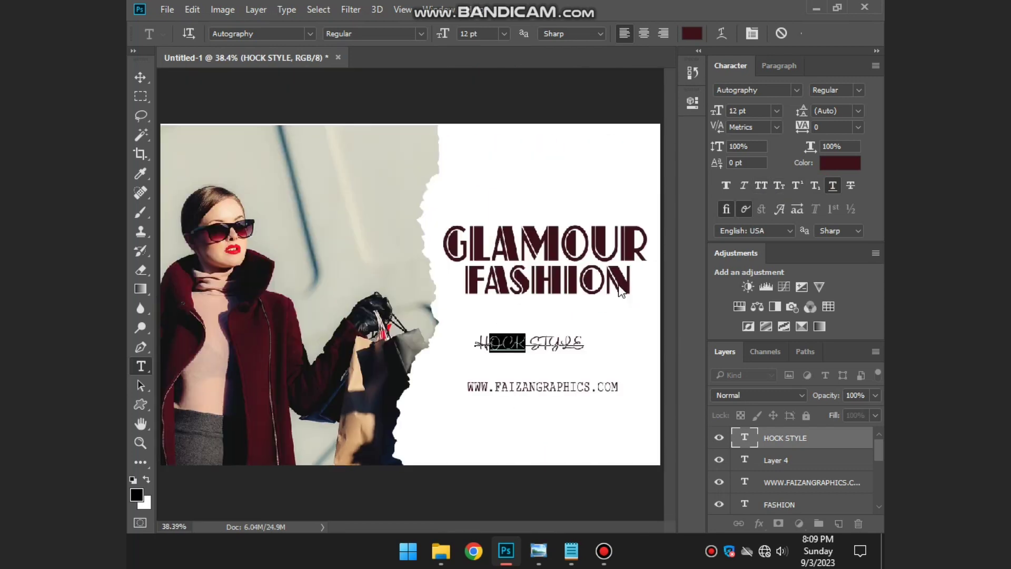
drag(560, 381, 596, 322)
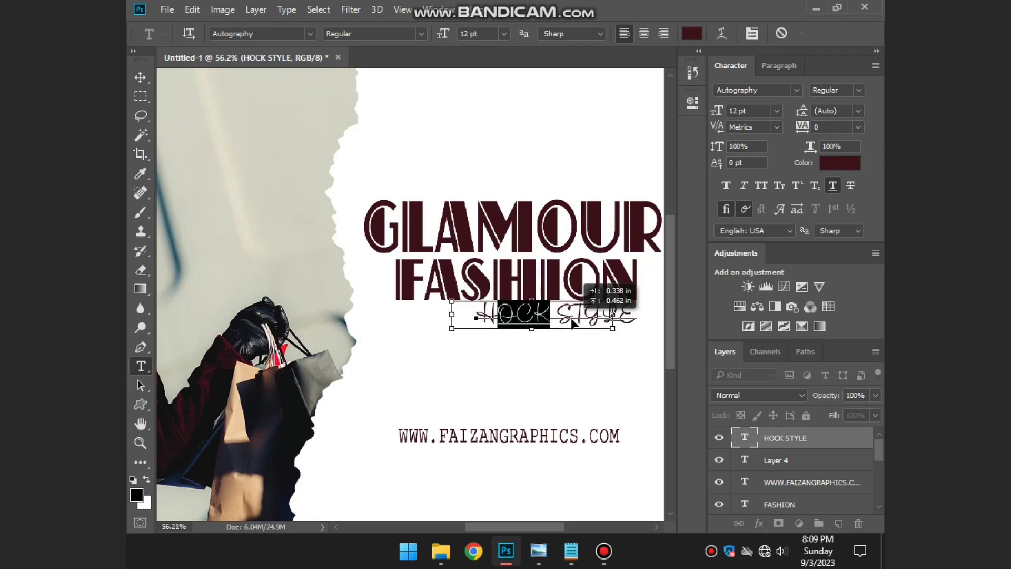
drag(596, 322, 602, 325)
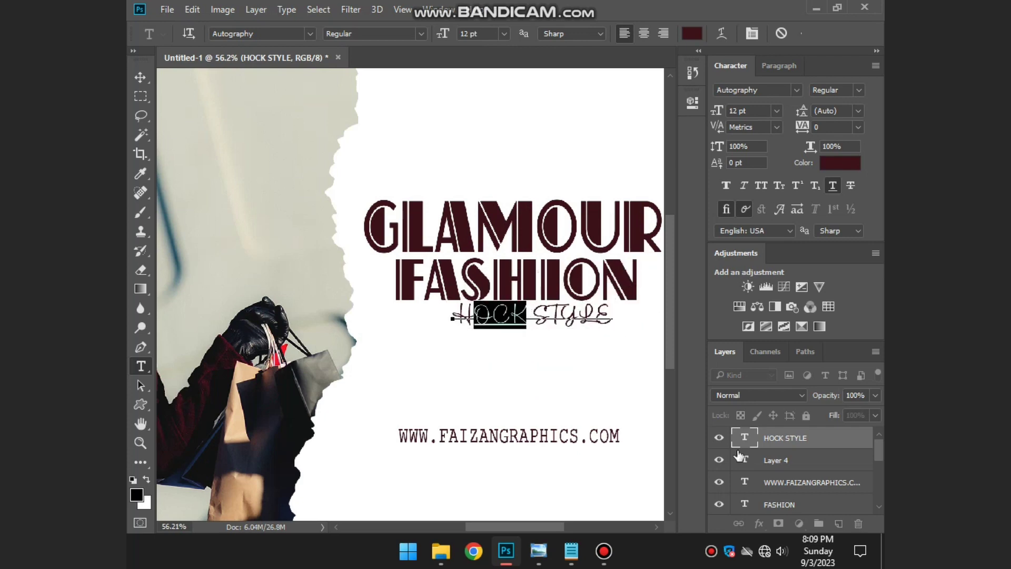
- Colour the HOCK STYLE tagline bright red (fd142e), sampled from the model's lips
key(ctrl+a)
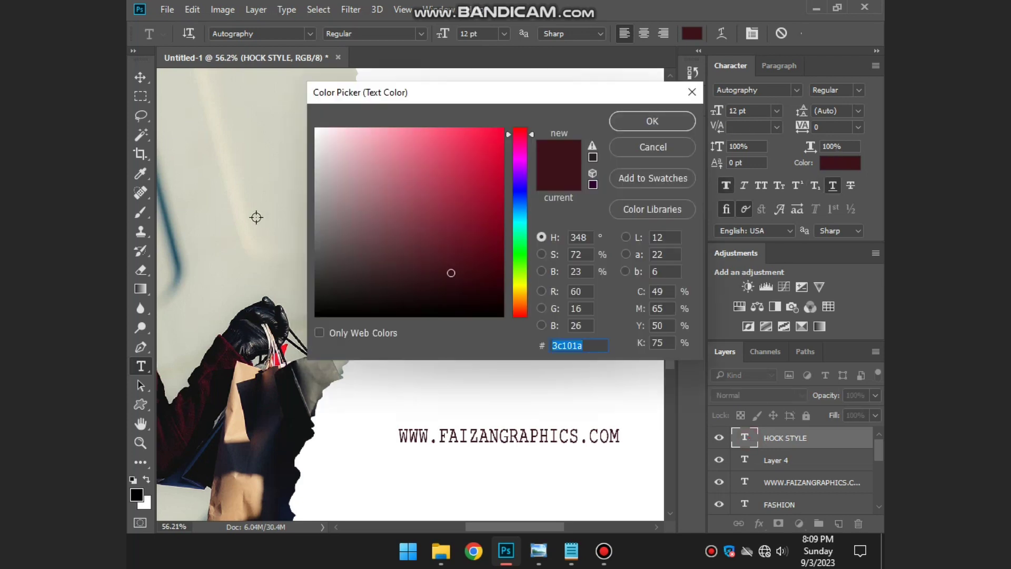
drag(257, 217, 260, 356)
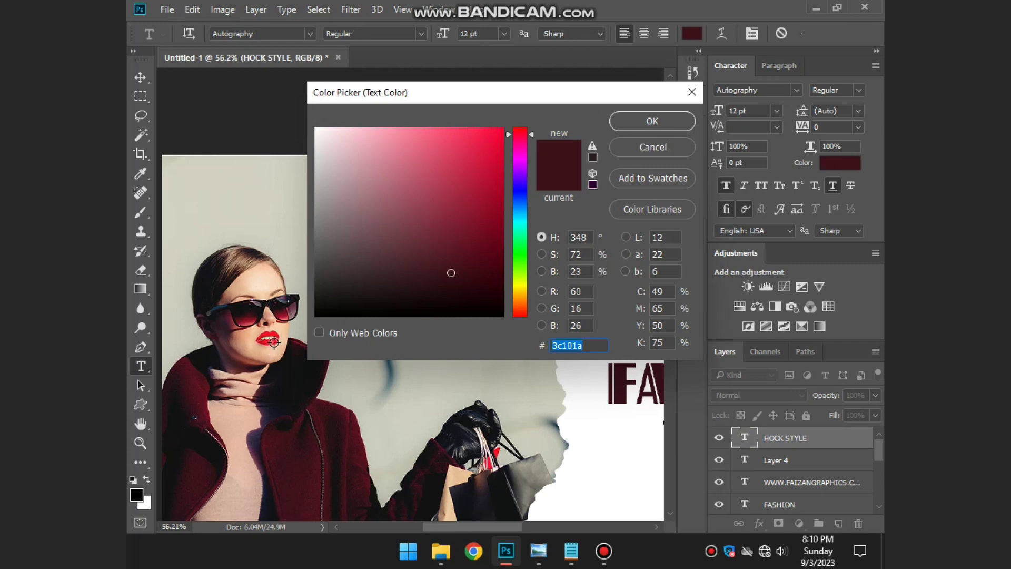
click(272, 341)
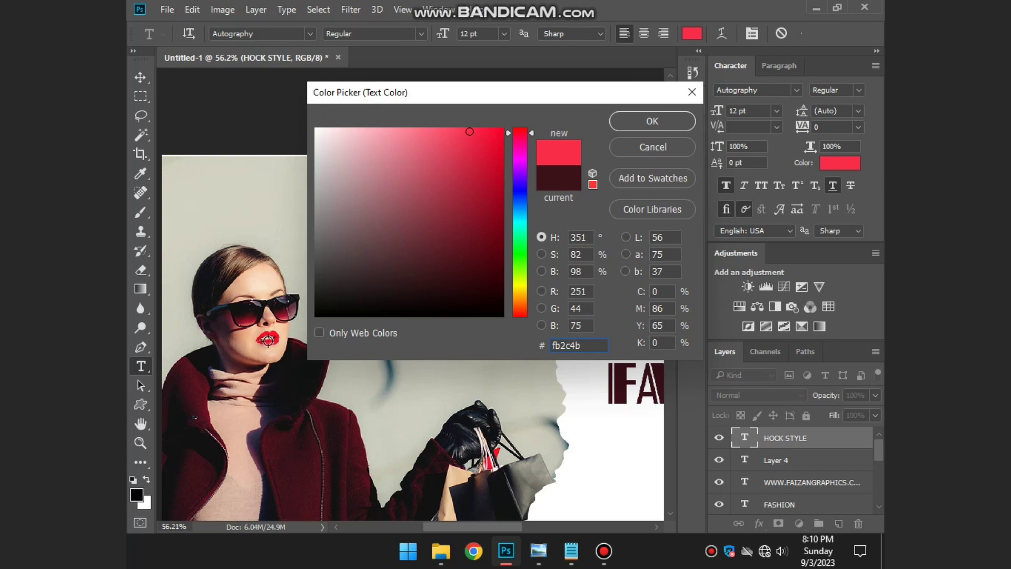
click(268, 339)
click(654, 121)
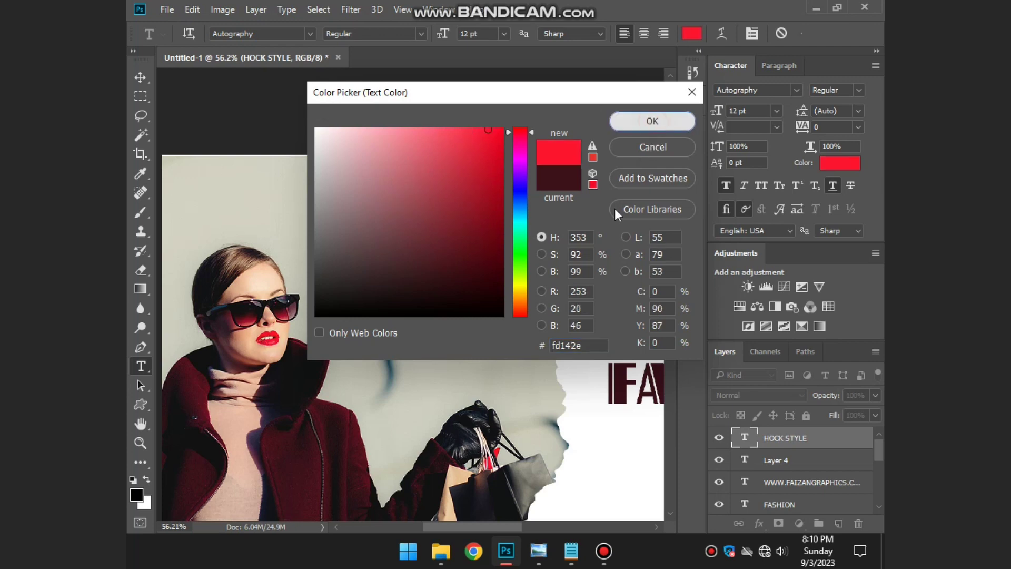
- Add another empty text layer and bring the heading and tagline into view
click(539, 129)
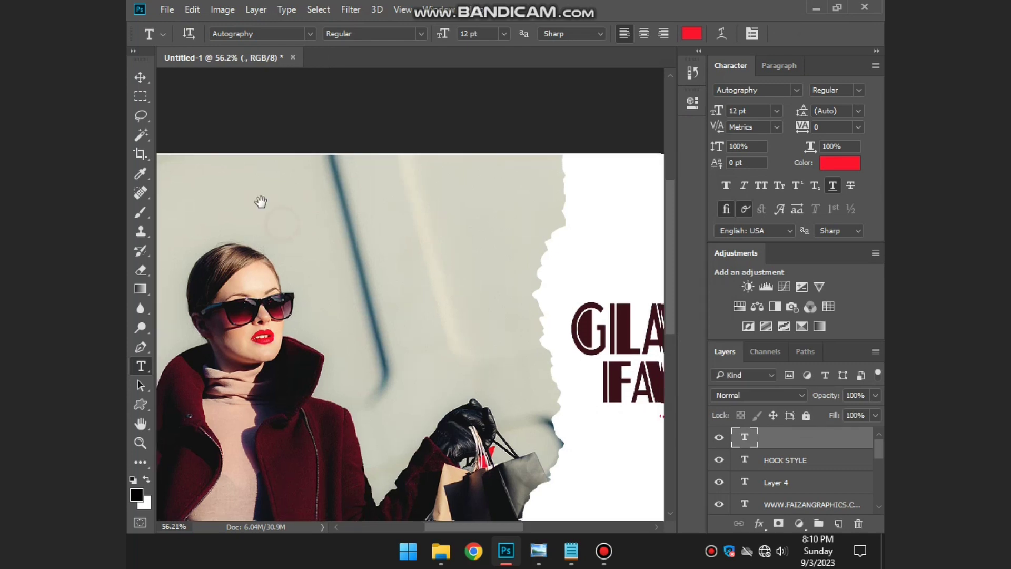
drag(543, 363, 361, 307)
drag(262, 273, 136, 206)
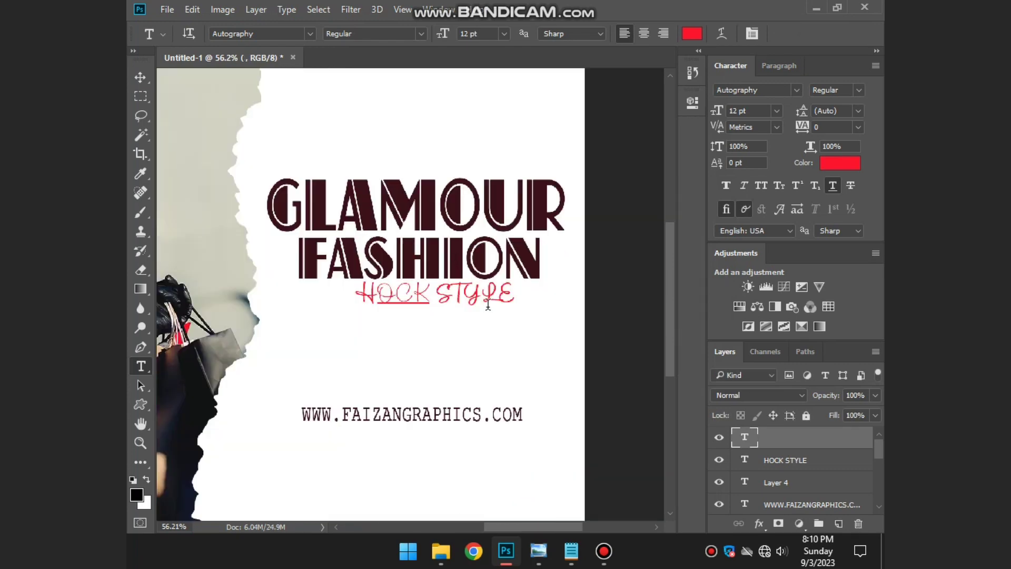
- Switch the tagline font to the Beauty script
scroll(514, 290, up, 3)
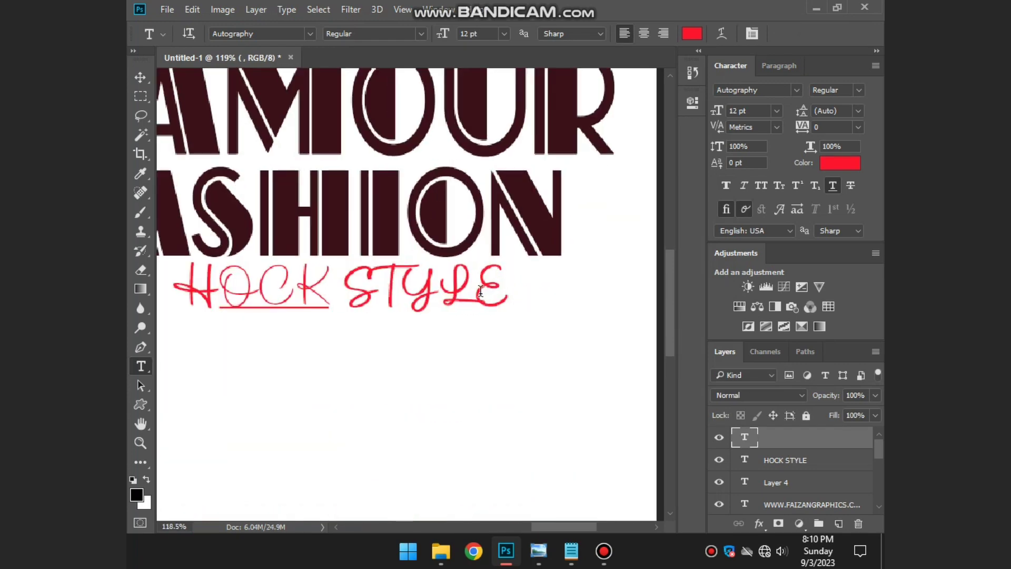
double_click(757, 459)
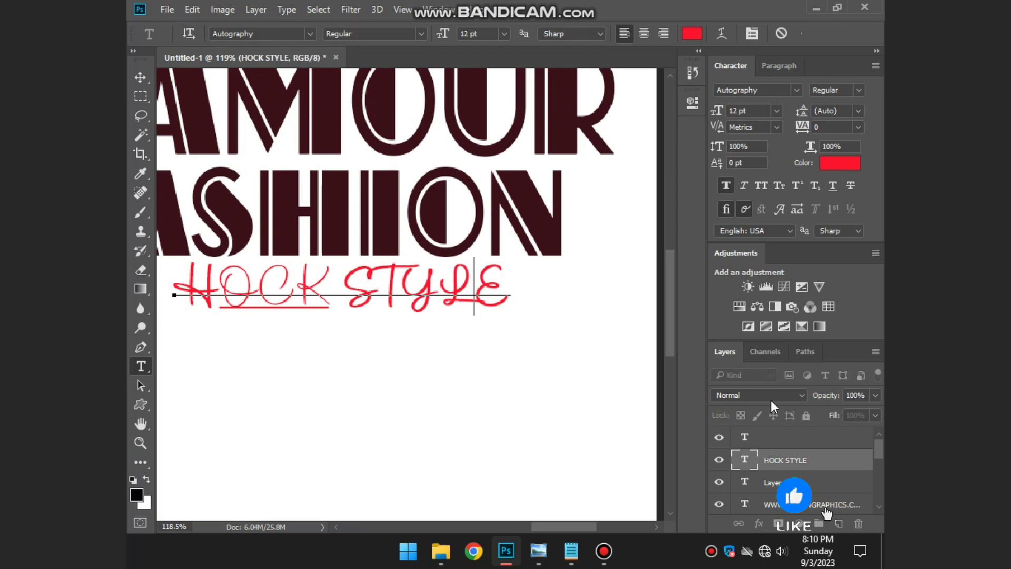
key(ctrl+a)
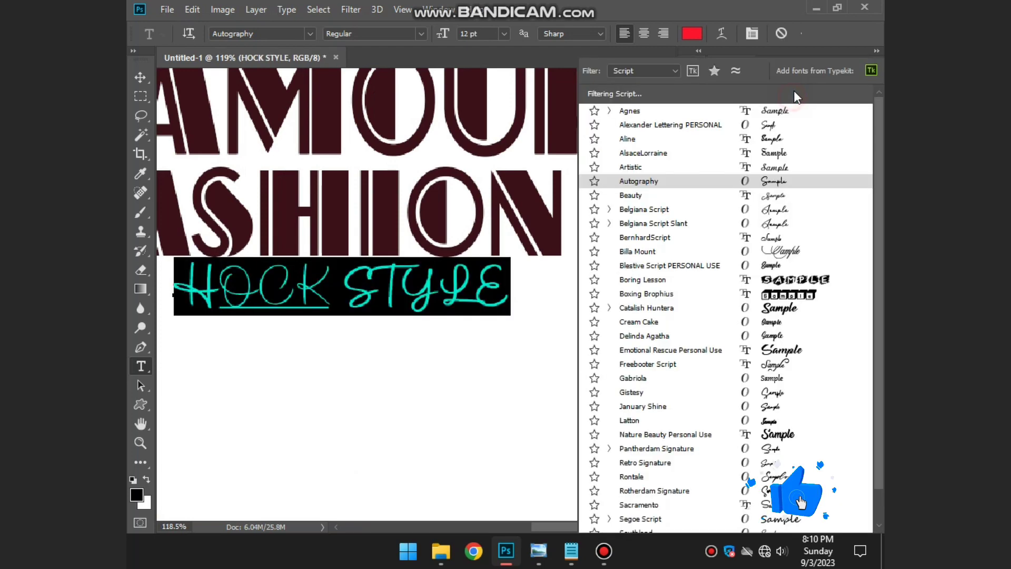
click(797, 90)
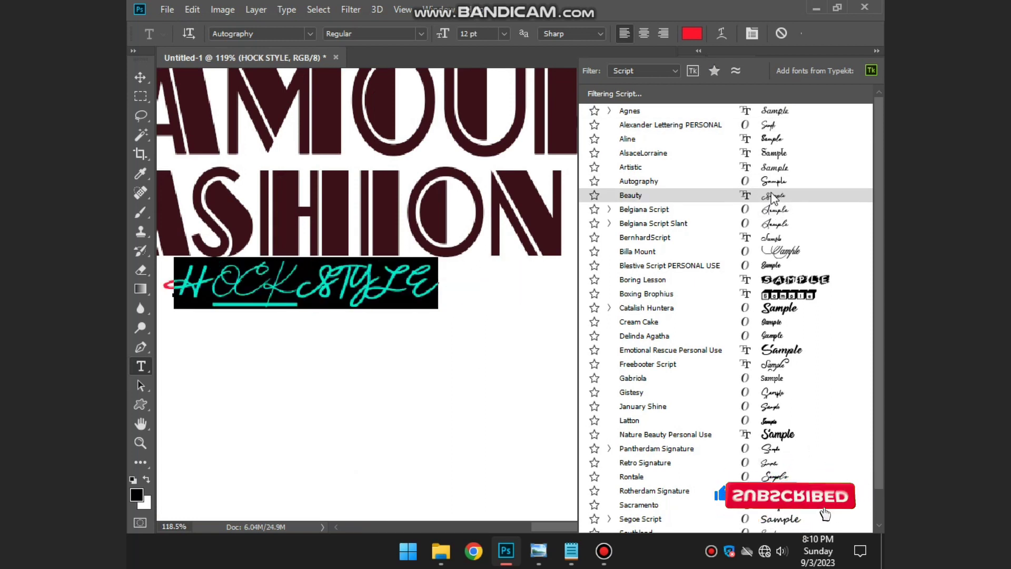
click(772, 196)
- Retype the tagline's second word in lowercase so it reads Hock Style
click(337, 285)
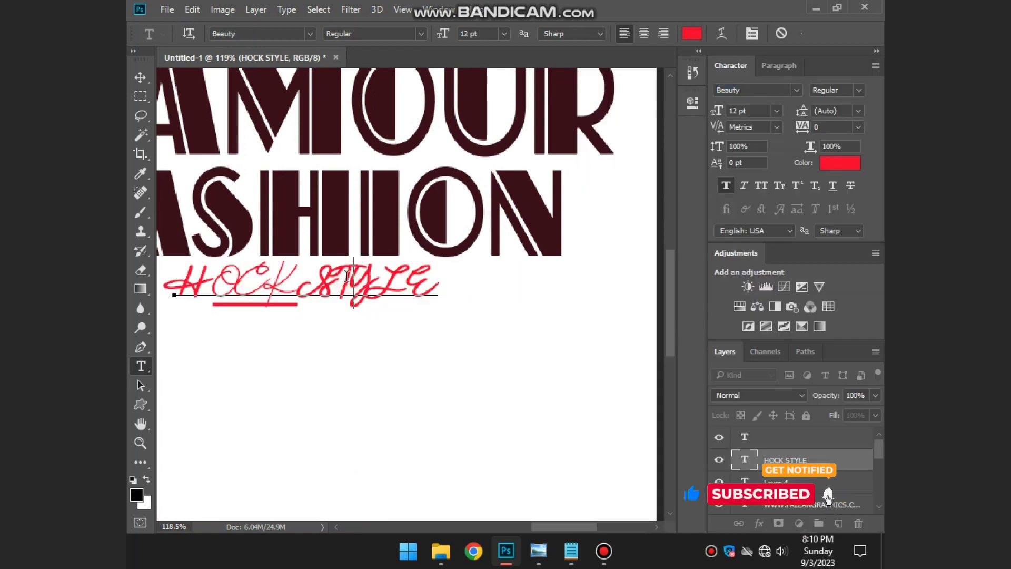
drag(337, 285, 438, 286)
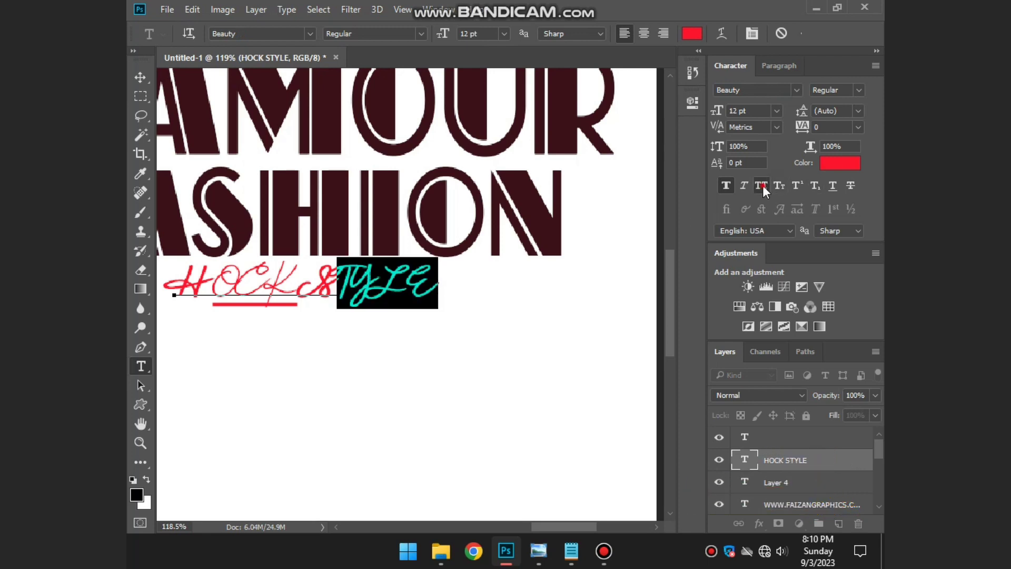
key(BackSpace)
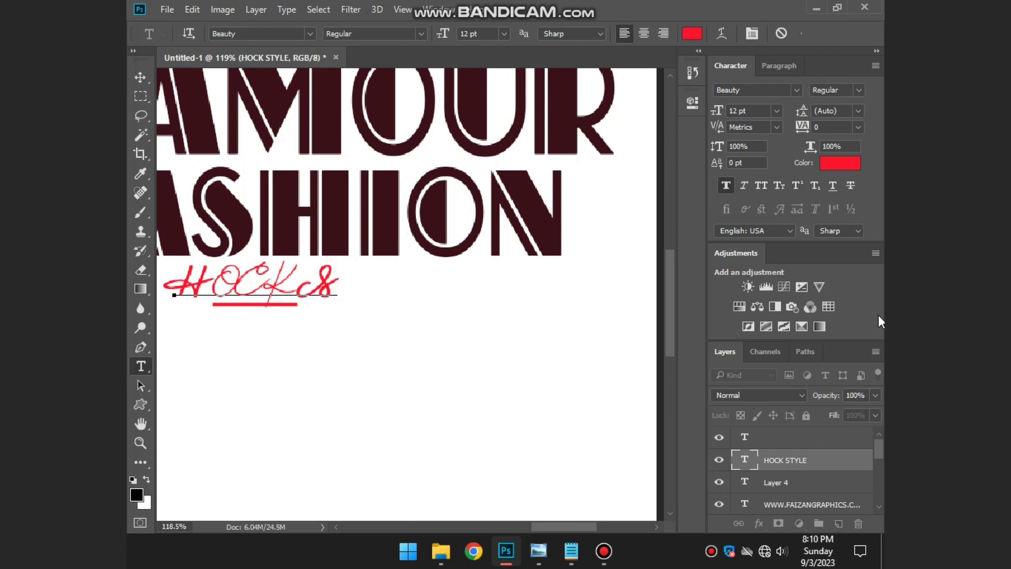
text(T)
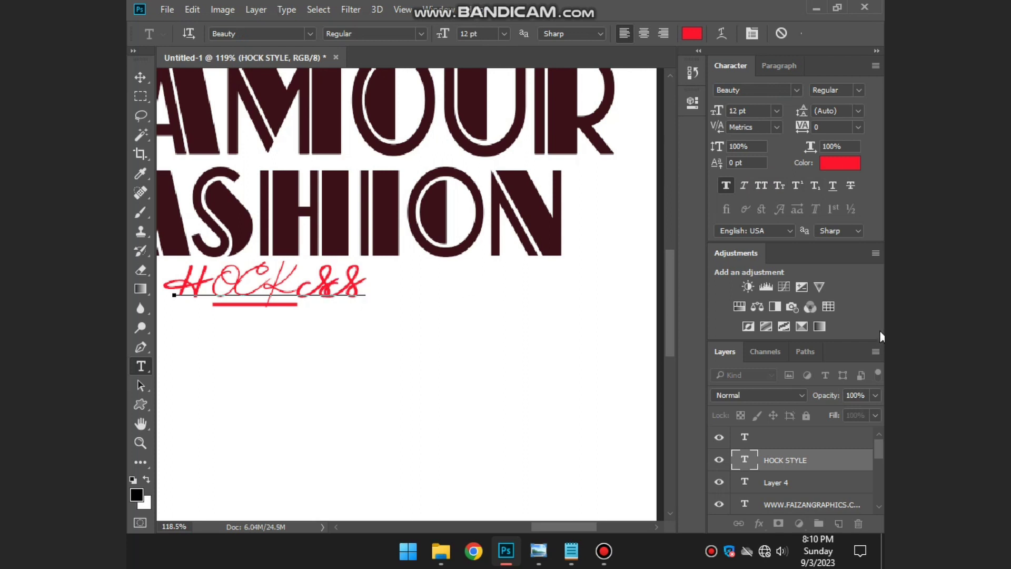
key(BackSpace)
text(t)
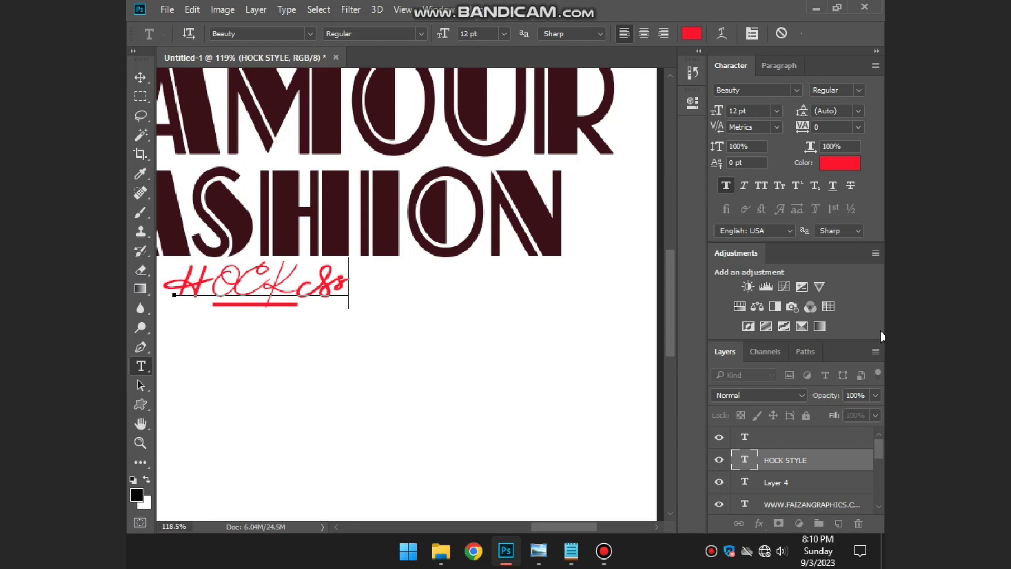
text(yle)
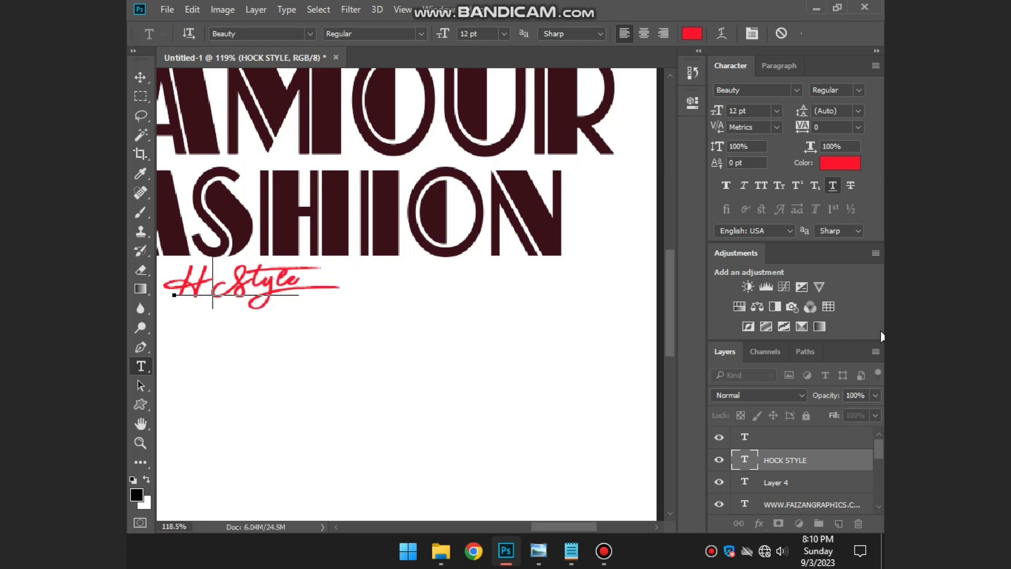
- Position Hock Style just below FASHION and commit the edit
drag(237, 278, 346, 292)
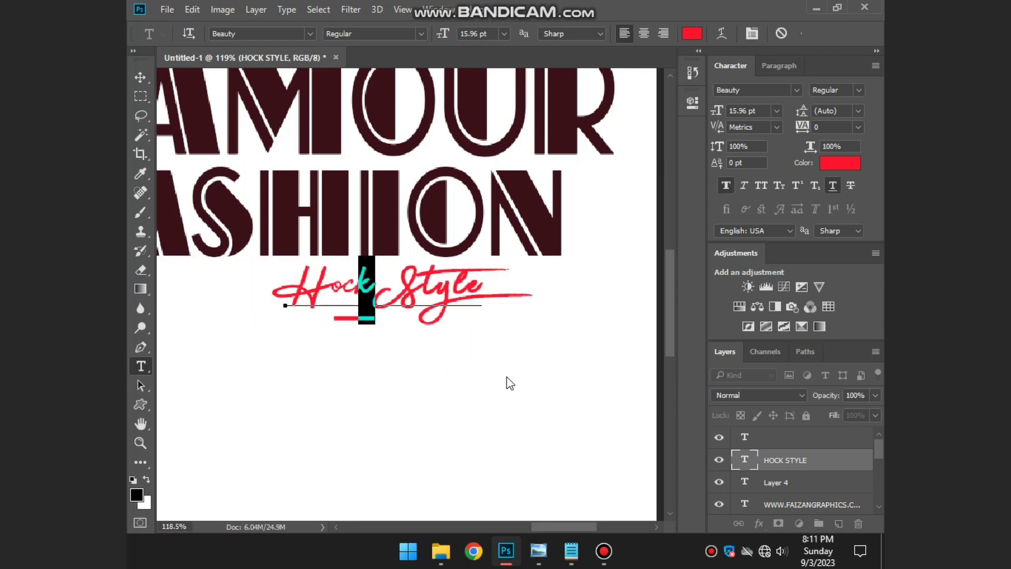
key(ctrl+Return)
scroll(670, 329, down, 3)
alt+scroll(557, 267, down, 3)
alt+scroll(557, 268, down, 2)
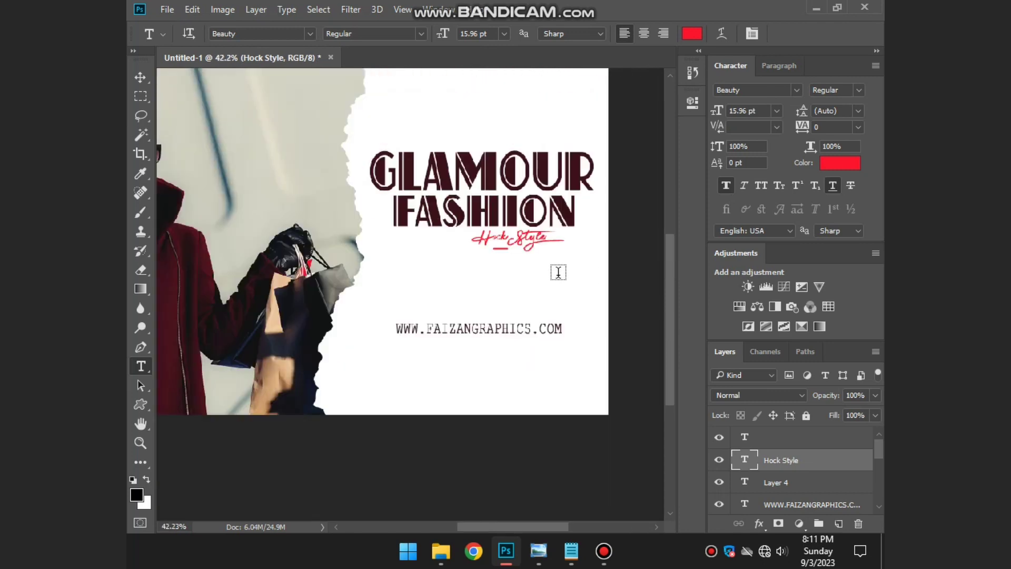
alt+scroll(557, 271, down, 1)
alt+scroll(500, 209, up, 1)
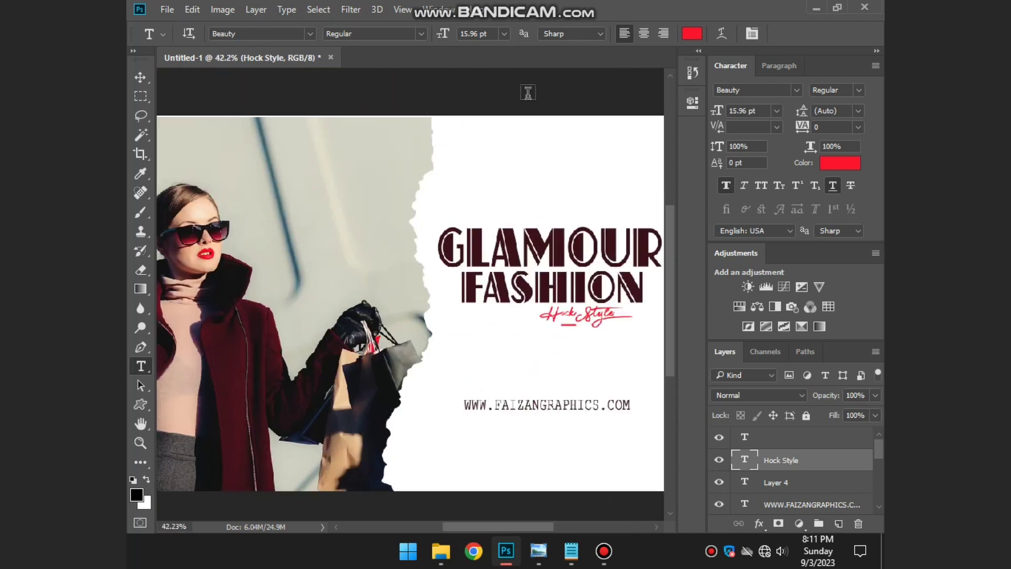
- Copy the two address lines from the Notepad notes and return to Photoshop
click(527, 85)
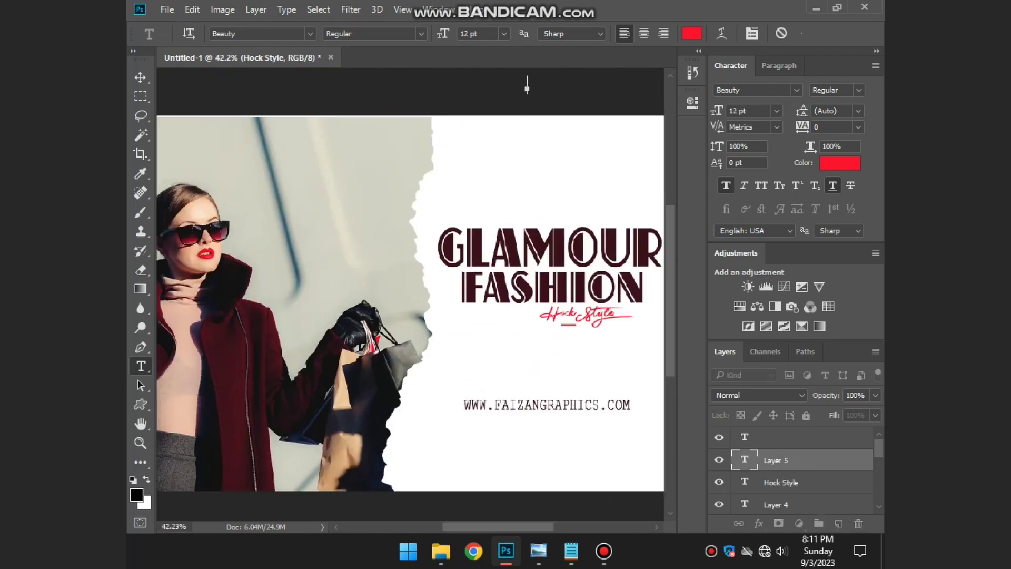
click(571, 551)
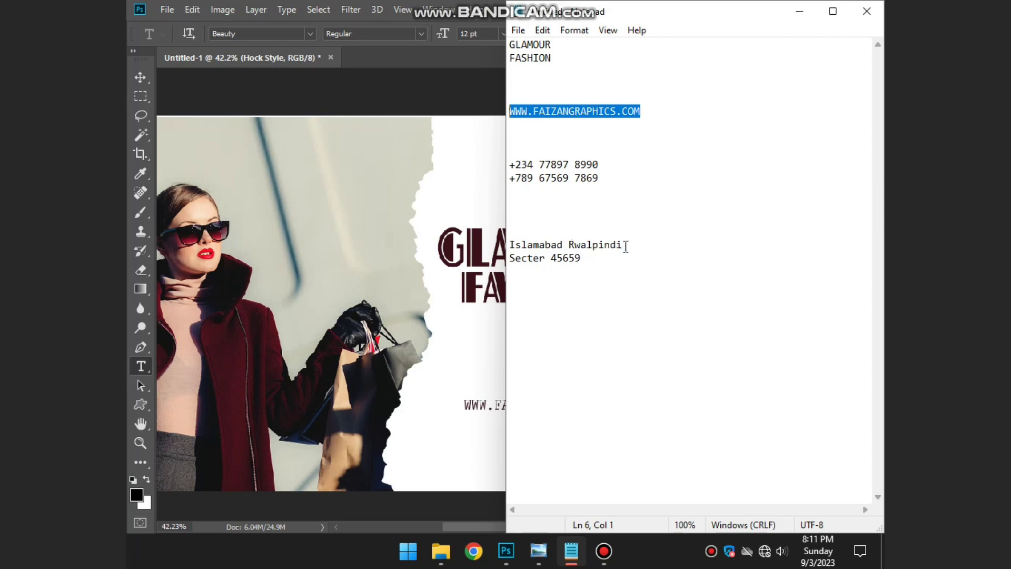
mouse_move(626, 245)
mouse_down()
mouse_move(582, 260)
mouse_move(509, 238)
mouse_up()
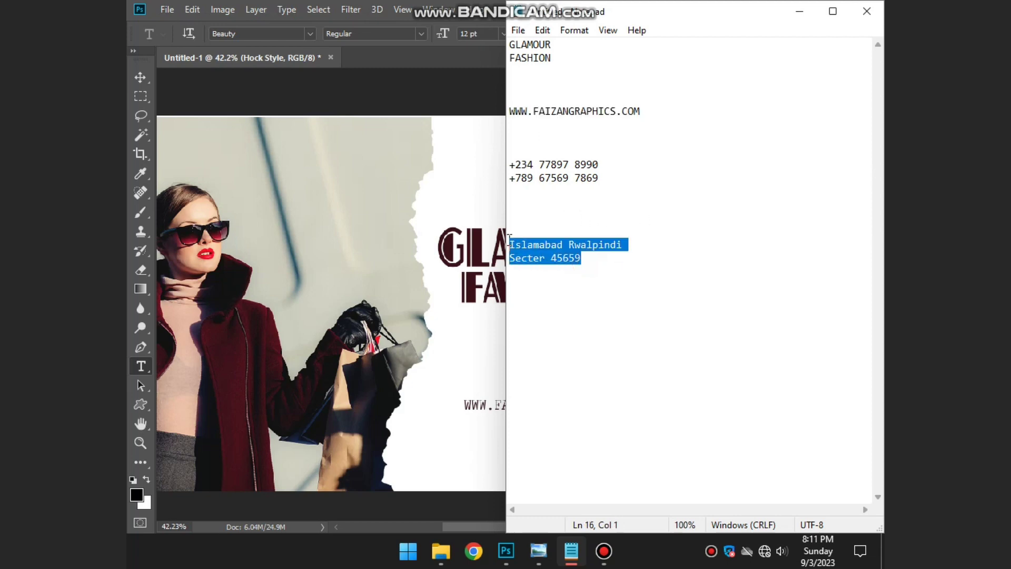
right_click(526, 241)
click(563, 291)
click(471, 499)
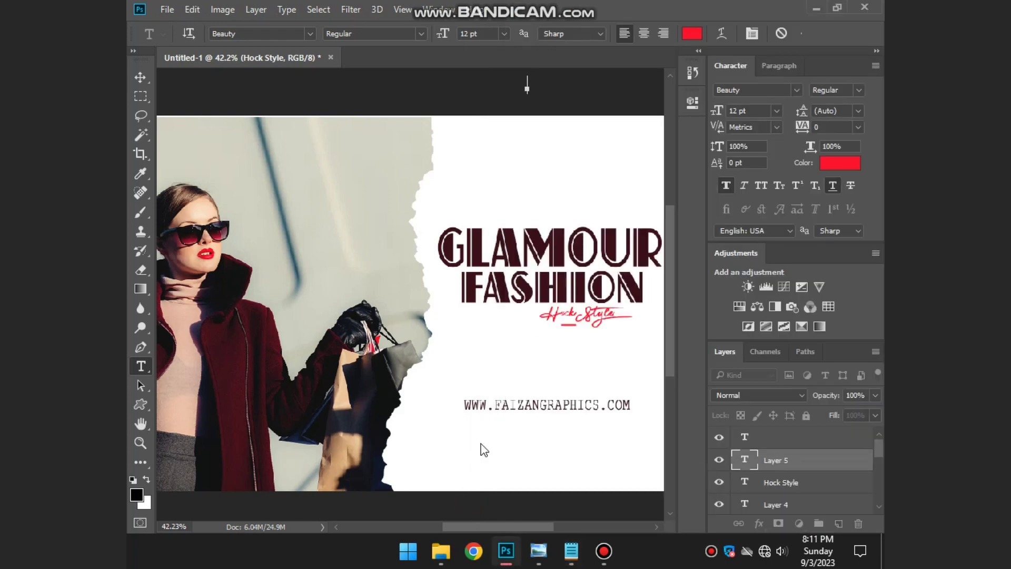
- Paste the address as a new text layer and move it beneath the Hock Style tagline
click(482, 445)
click(480, 436)
key(ctrl+v)
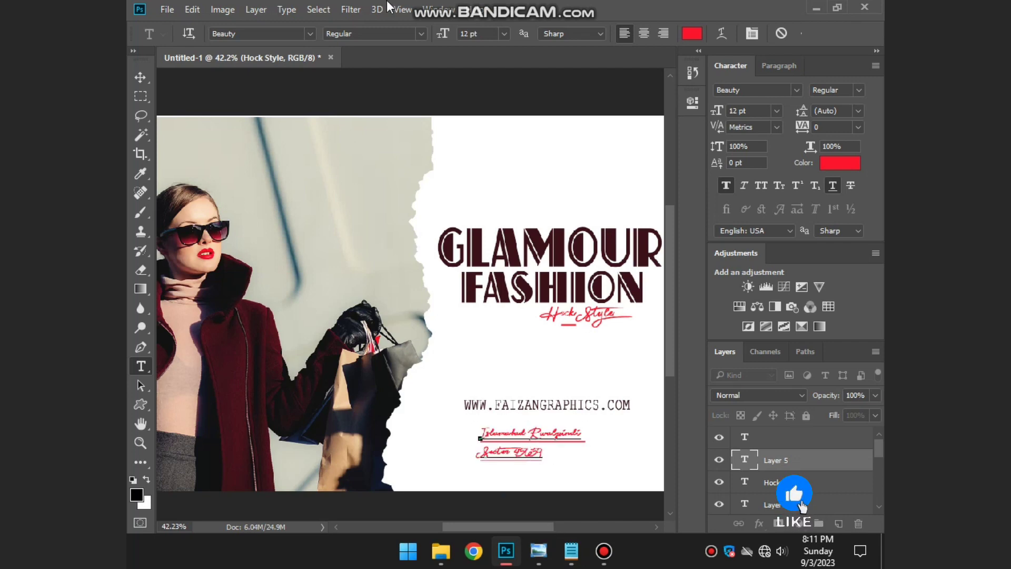
key(ctrl+Return)
key(ctrl+0)
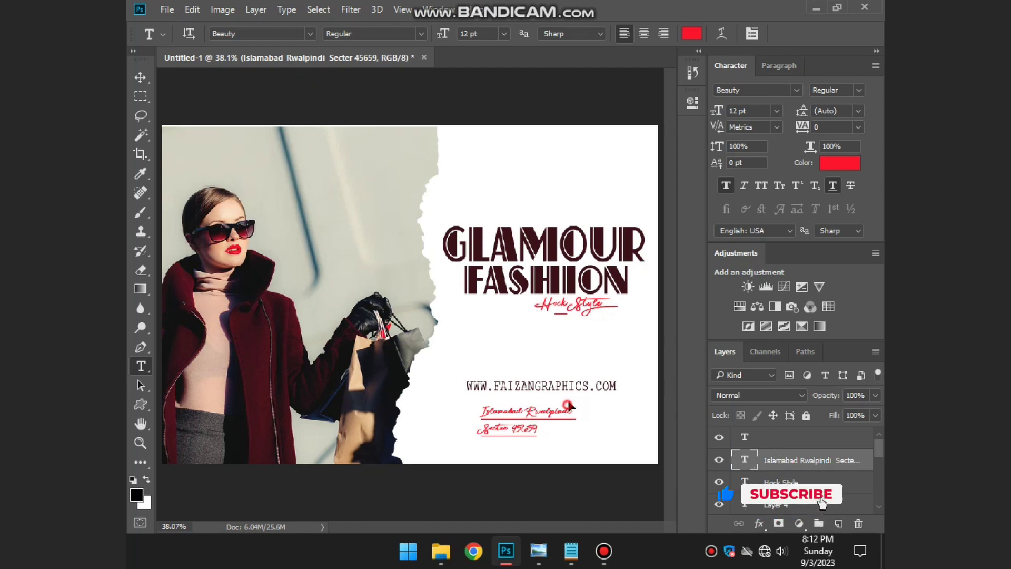
drag(531, 427, 574, 356)
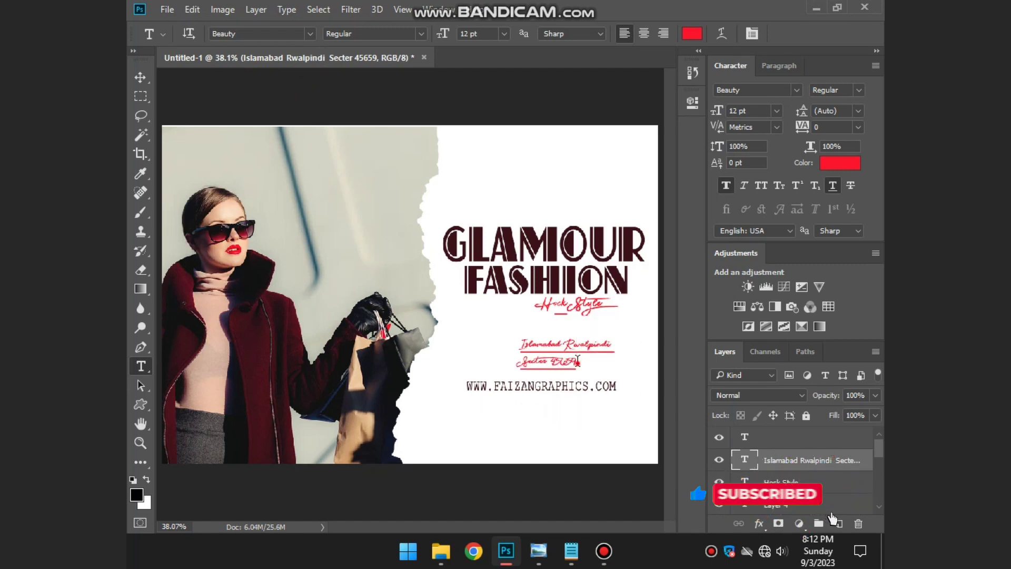
double_click(576, 360)
key(ctrl+a)
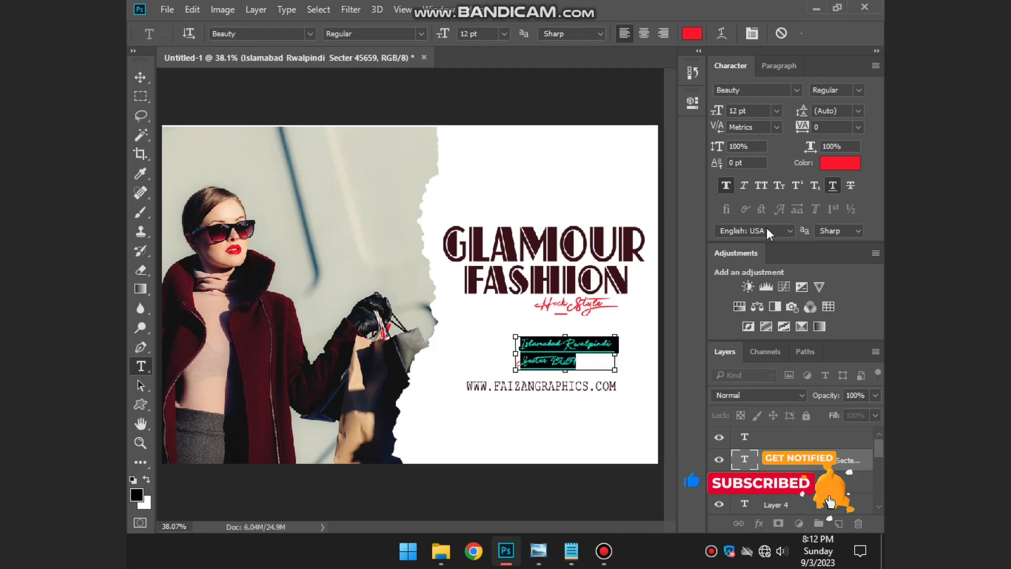
- Set the address in Arvo slab serif at 8.74 pt and move it below the website line
click(797, 90)
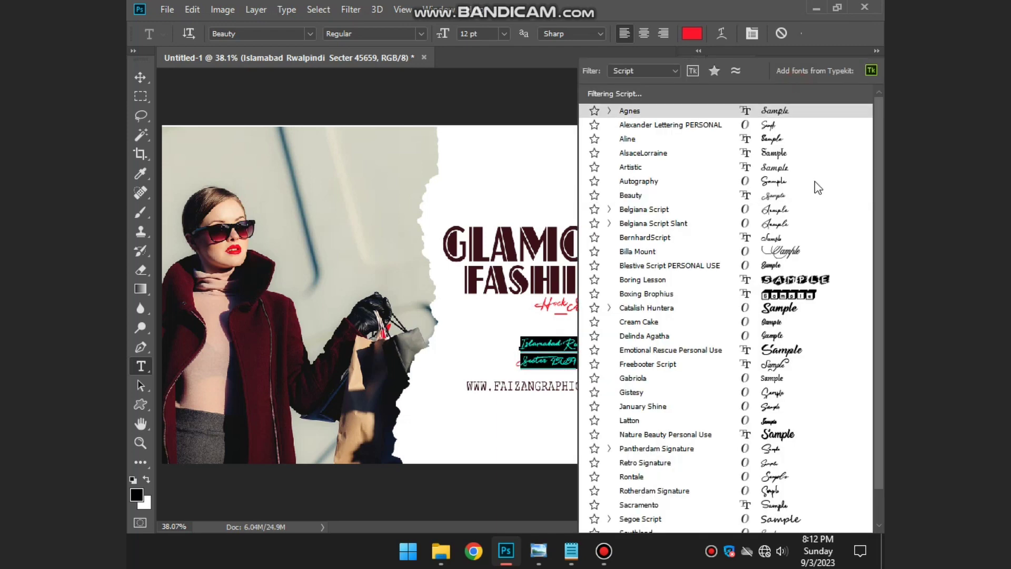
click(668, 71)
click(671, 109)
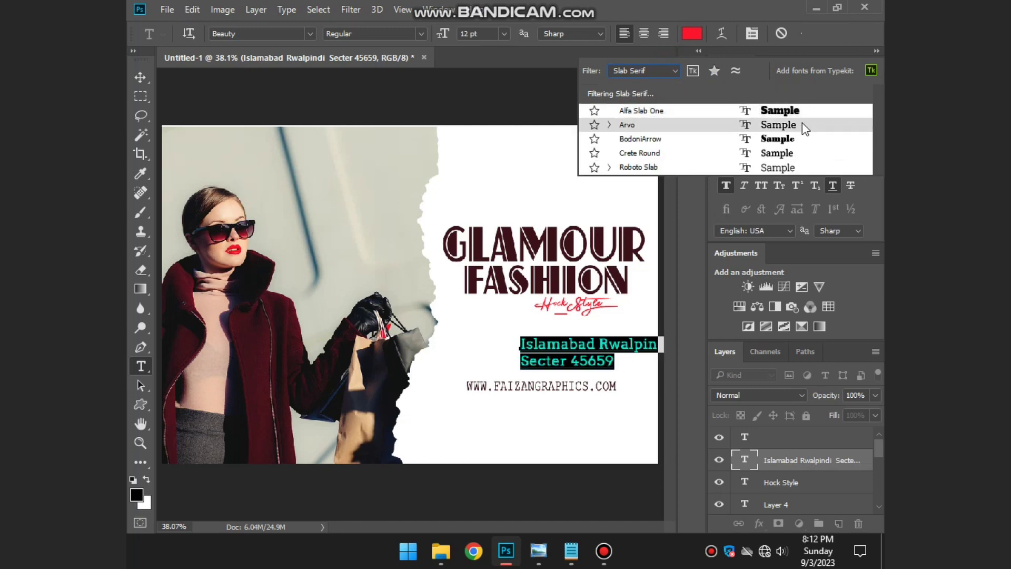
click(804, 127)
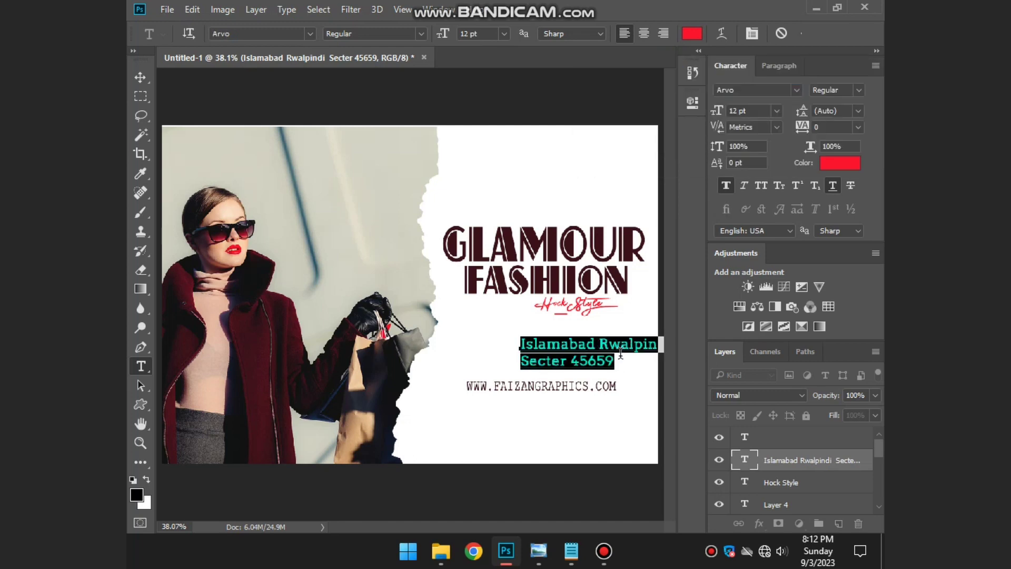
mouse_move(621, 363)
mouse_down()
mouse_move(576, 420)
mouse_move(574, 411)
mouse_move(606, 431)
mouse_up()
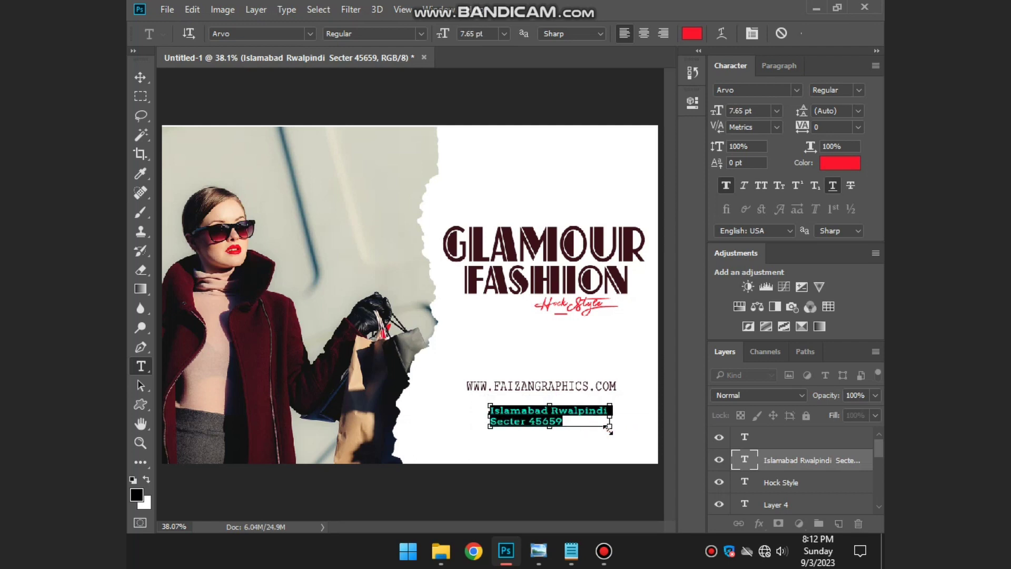
key(ctrl+shift+period)
click(616, 478)
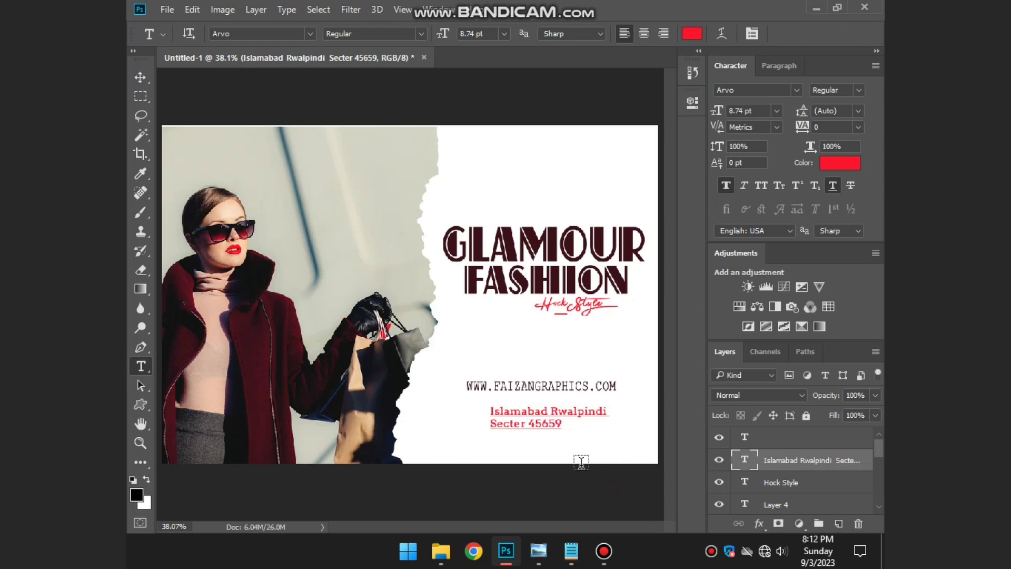
- Colour the address text black (000000)
drag(564, 422, 490, 412)
click(837, 161)
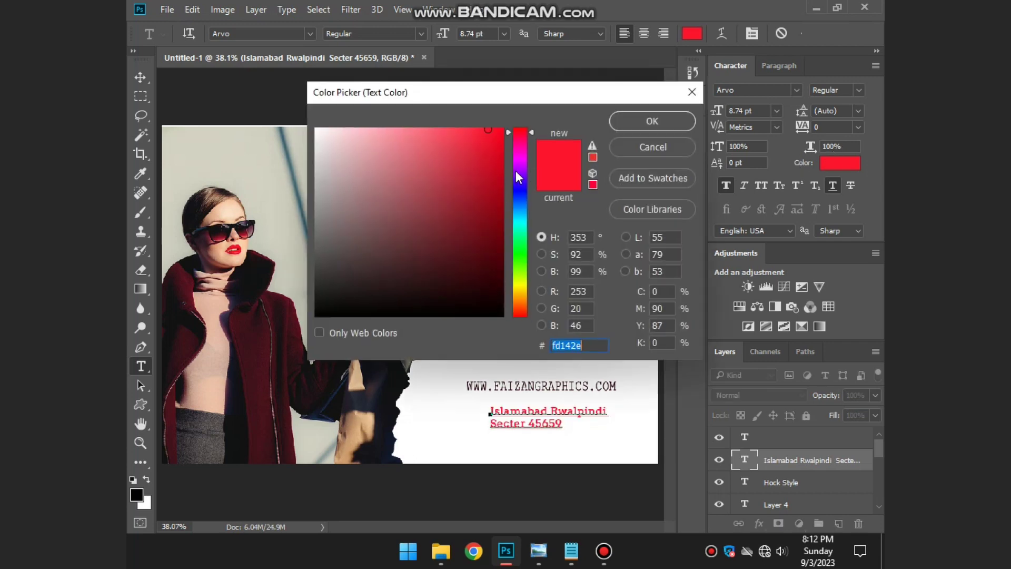
text(000000)
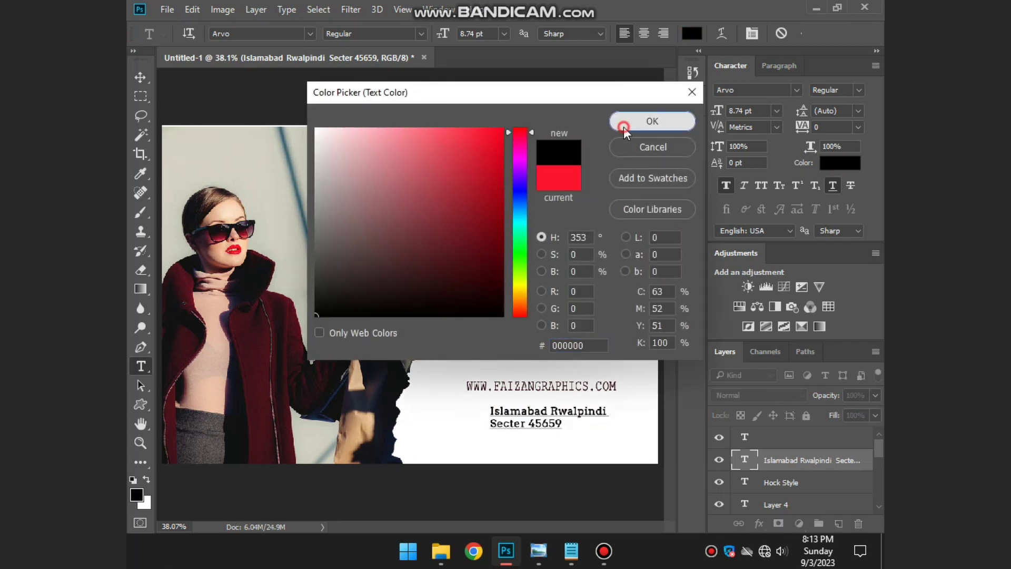
click(627, 124)
click(584, 461)
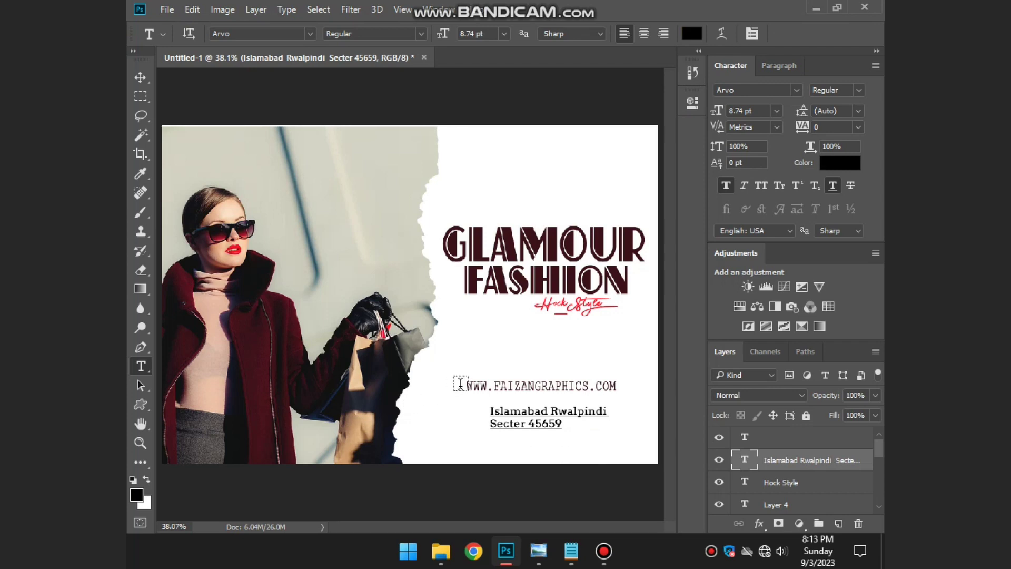
click(535, 401)
- Apply faux italic to the address lines
double_click(744, 481)
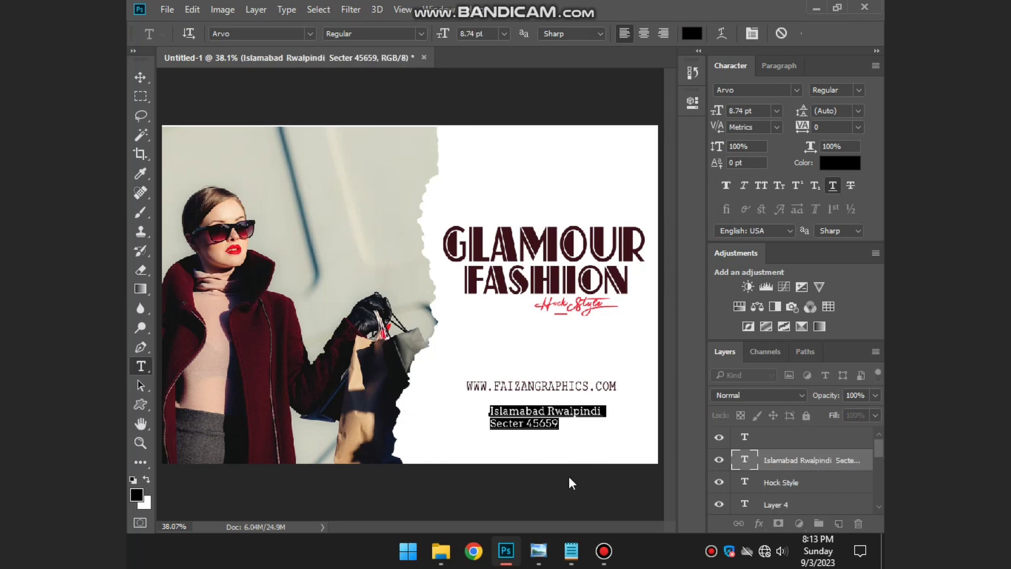
scroll(532, 402, up, 3)
key(ctrl+shift+i)
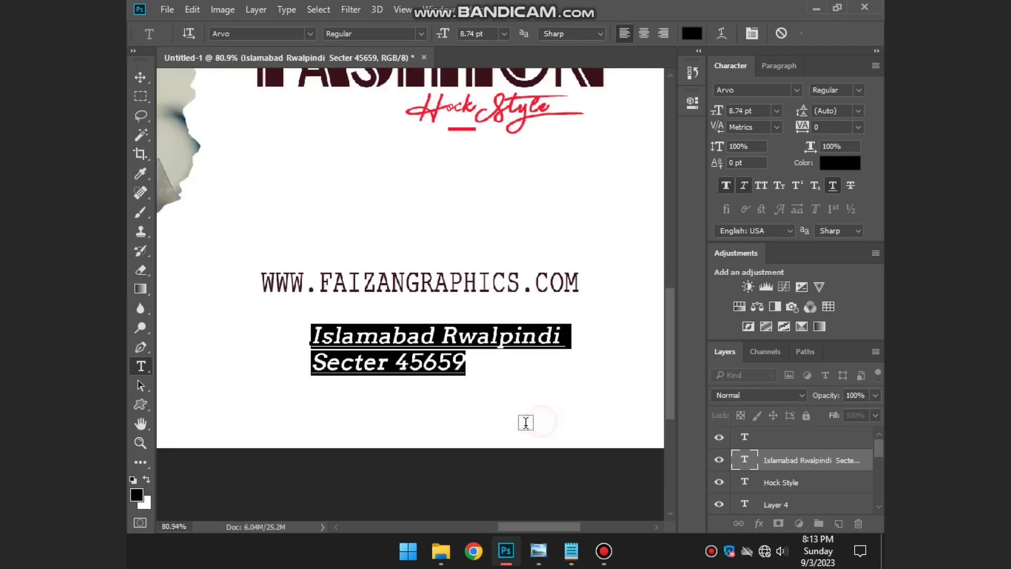
click(522, 282)
double_click(554, 288)
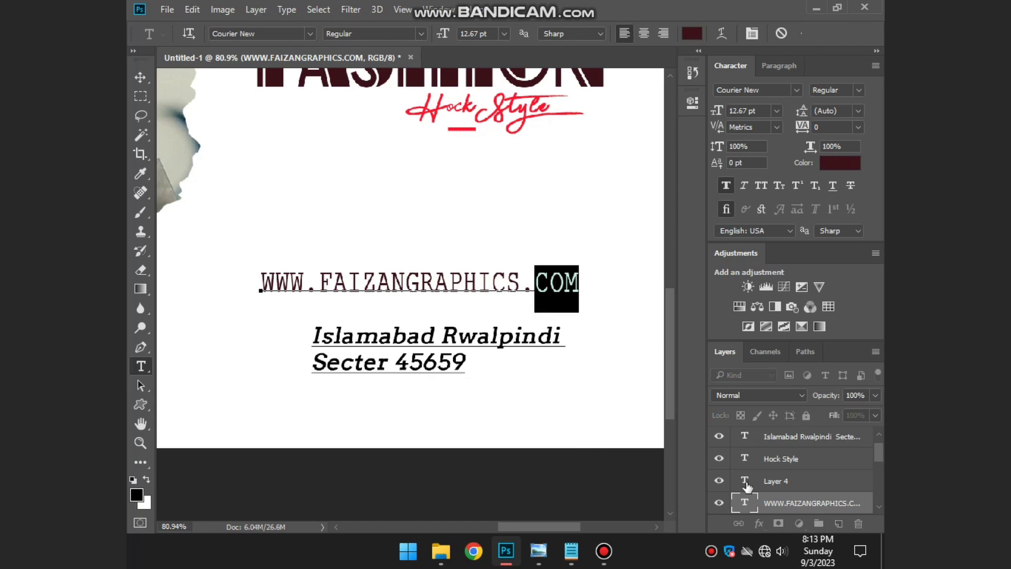
- Set the website line in Arvo and shrink it slightly
key(ctrl+a)
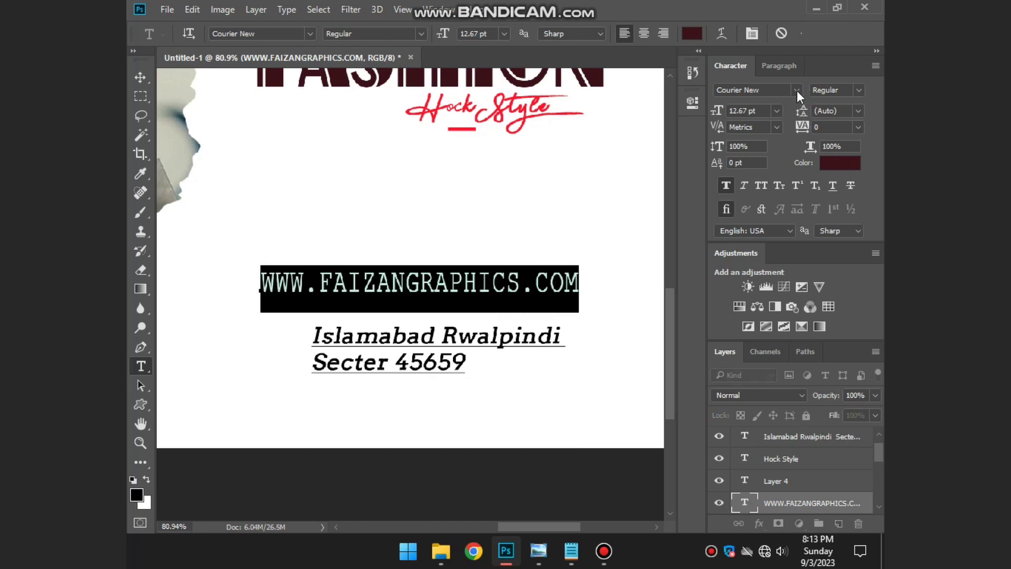
click(661, 111)
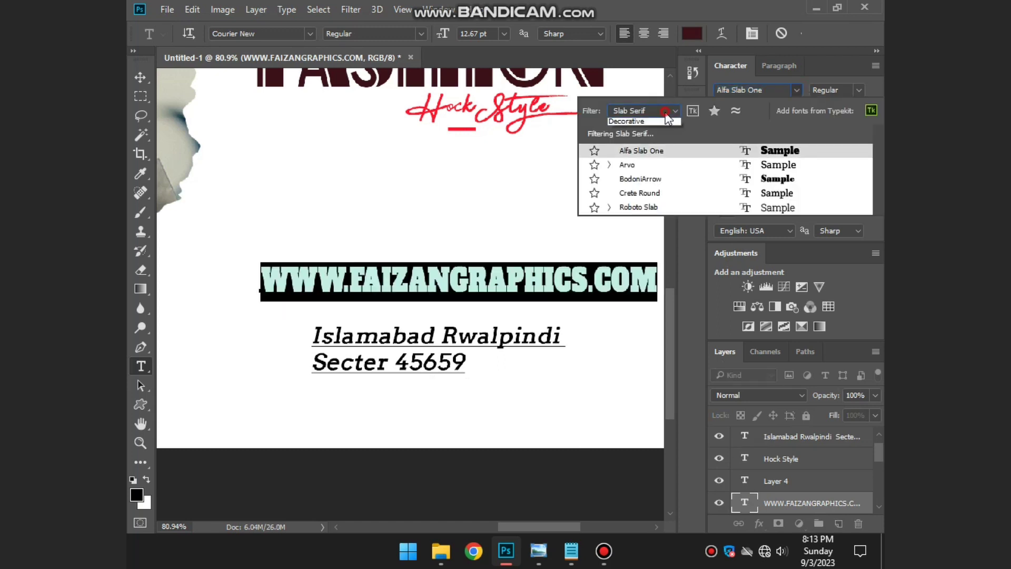
click(625, 123)
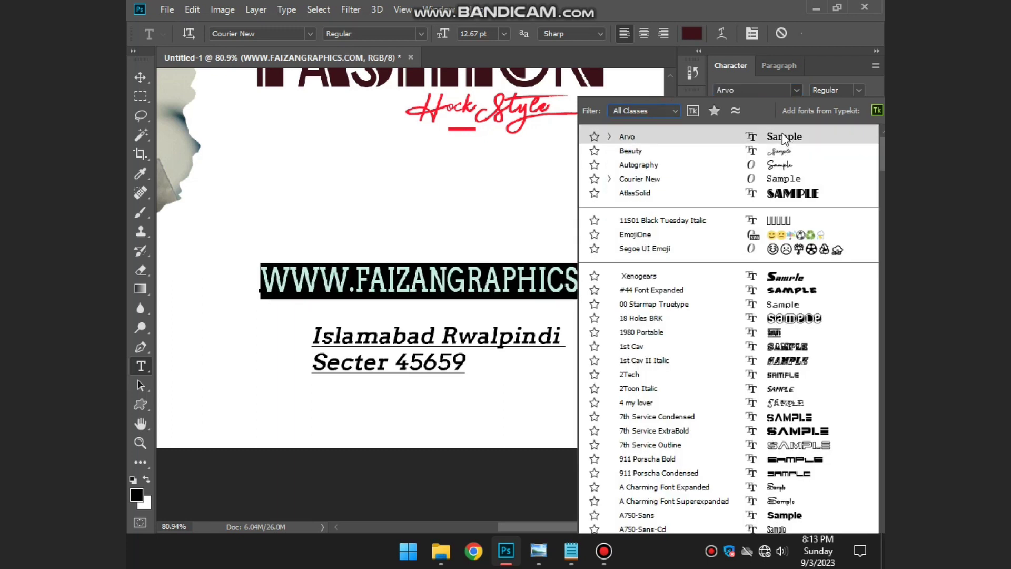
key(Return)
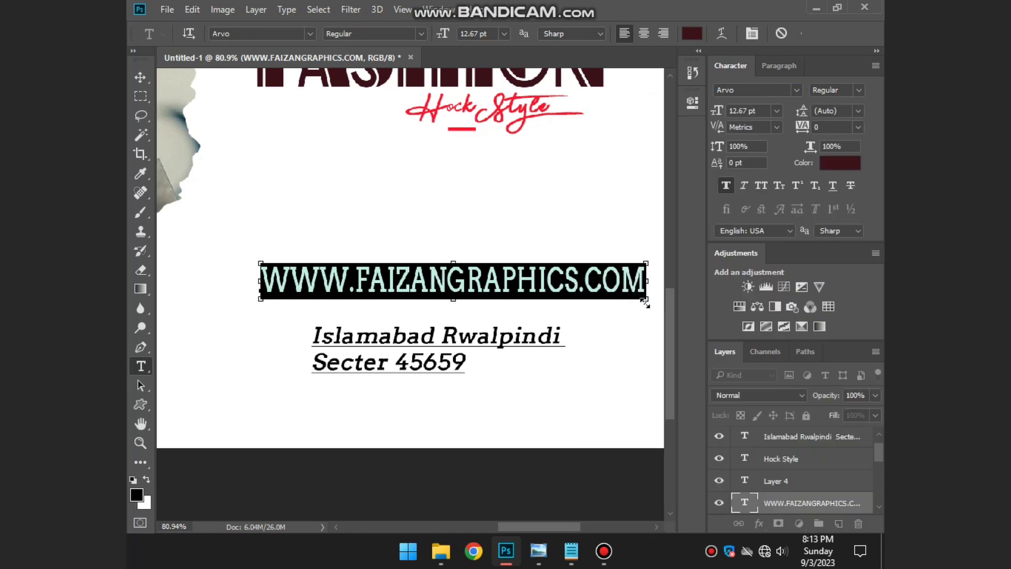
mouse_move(645, 304)
mouse_down()
mouse_move(559, 434)
mouse_move(559, 454)
mouse_up()
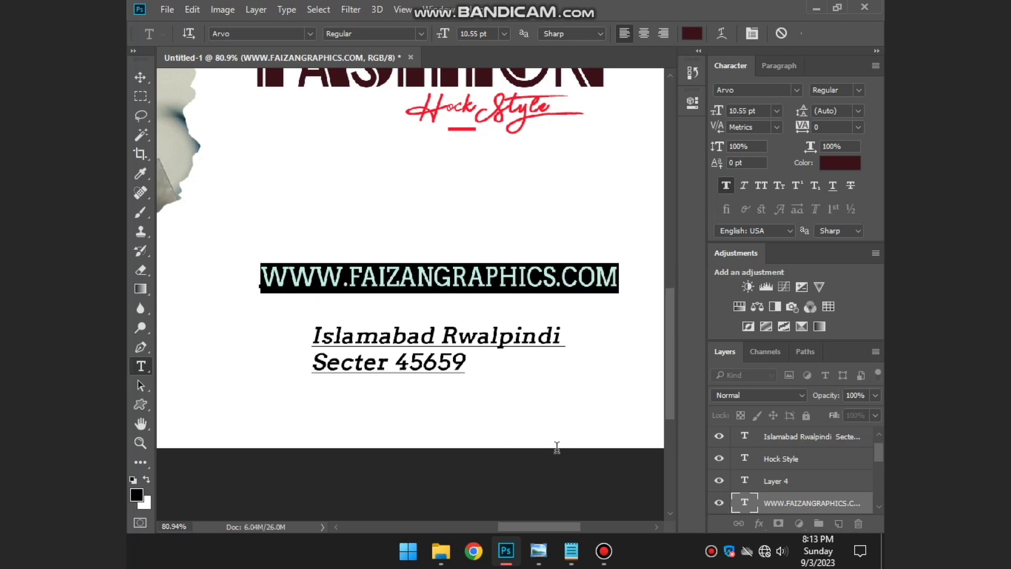
click(557, 446)
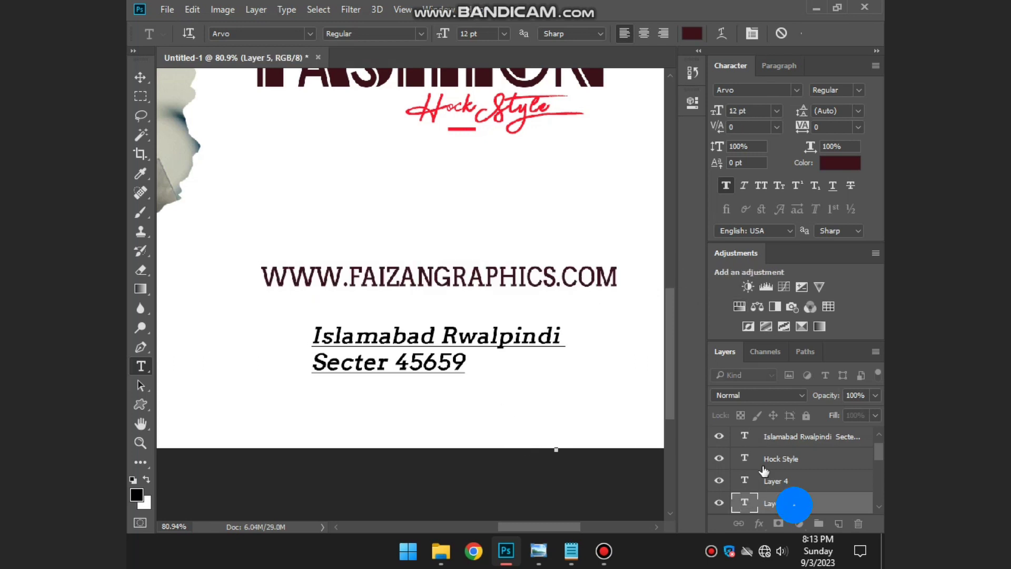
- Colour the website line black (000000)
key(Escape)
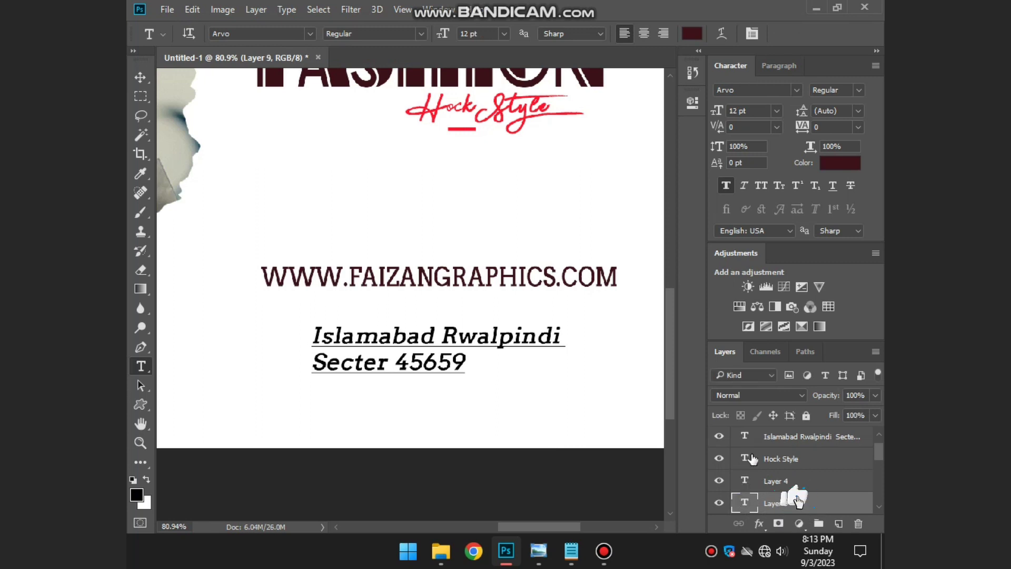
scroll(800, 506, down, 1)
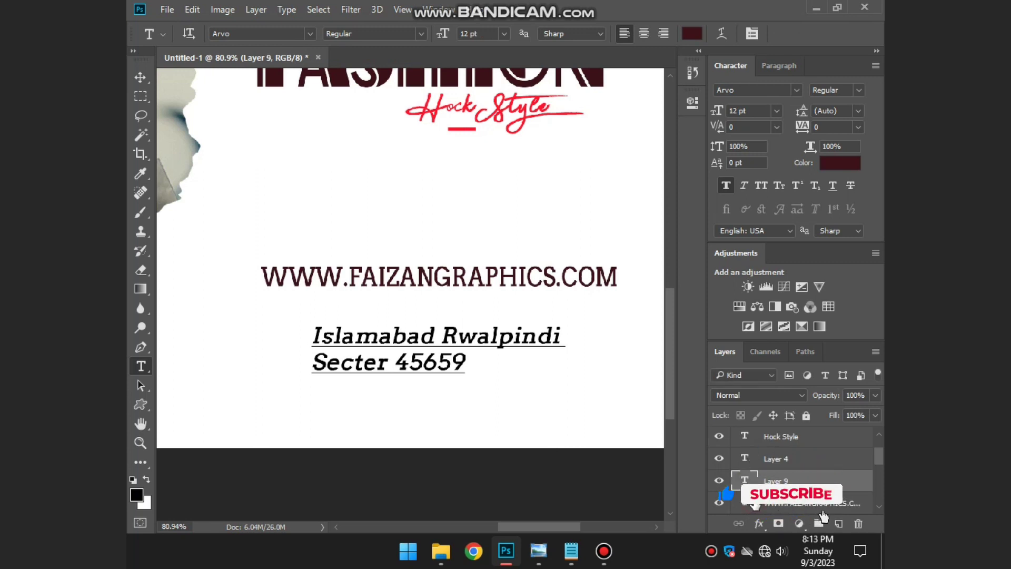
double_click(747, 503)
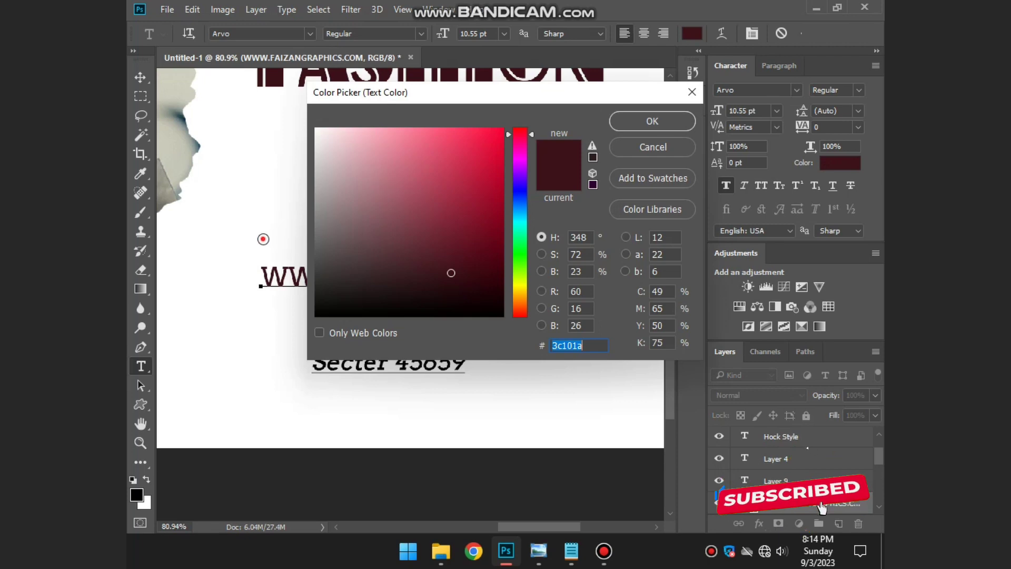
text(000000)
key(Return)
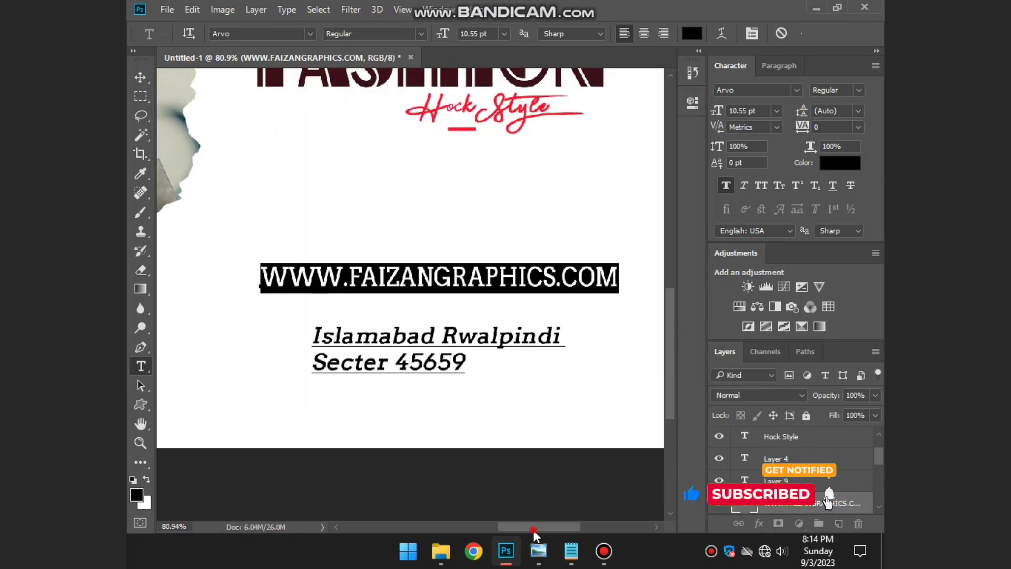
click(530, 485)
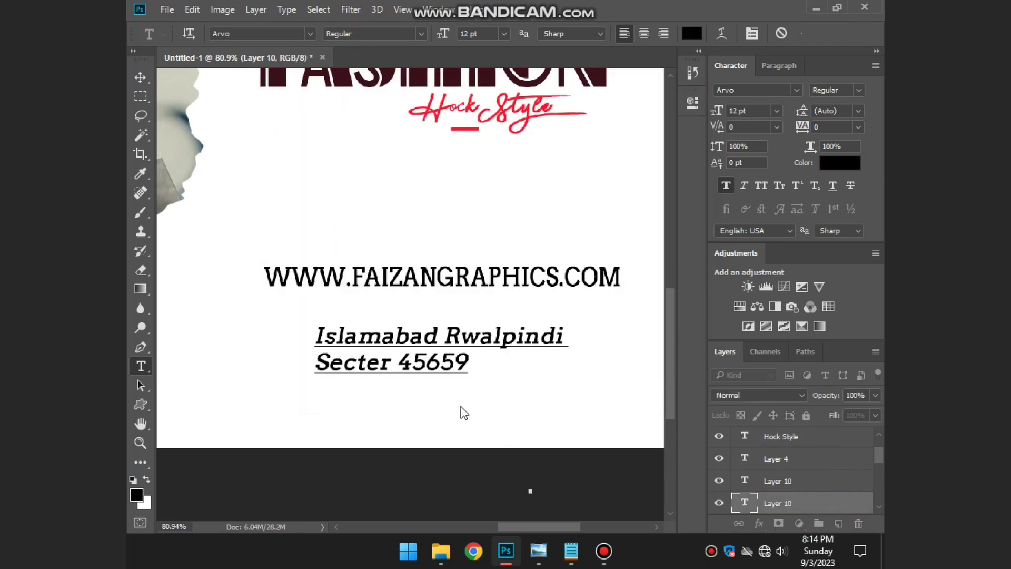
- Scale the address block down with the Move tool
scroll(459, 389, down, 1)
scroll(500, 453, down, 1)
scroll(617, 422, down, 1)
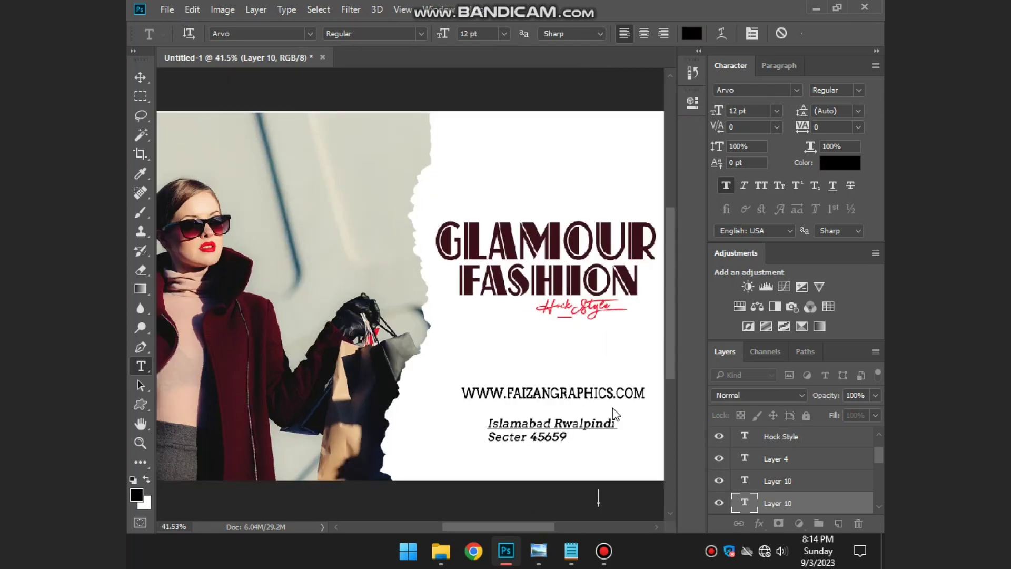
scroll(611, 408, up, 1)
click(619, 399)
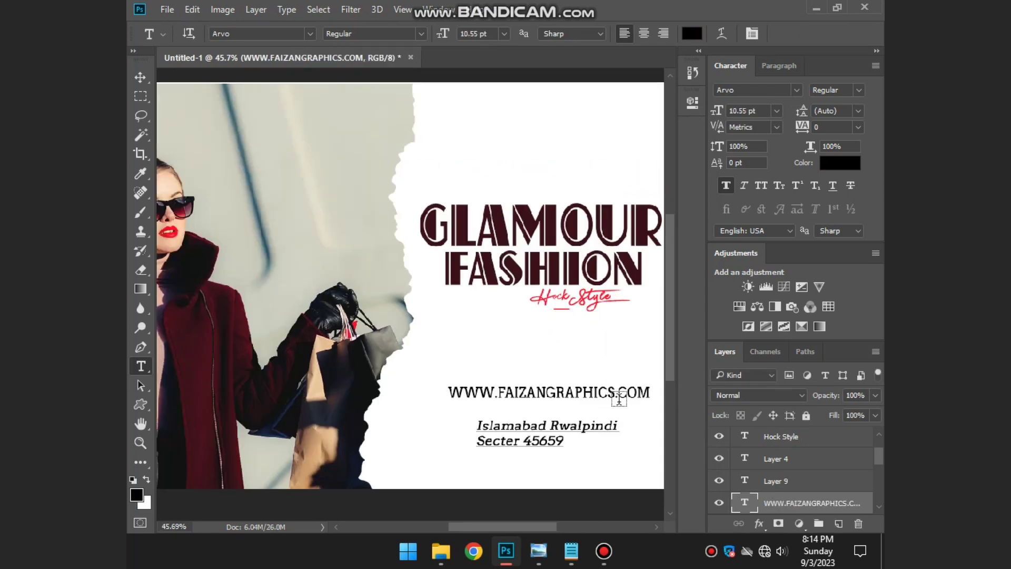
click(140, 77)
click(527, 433)
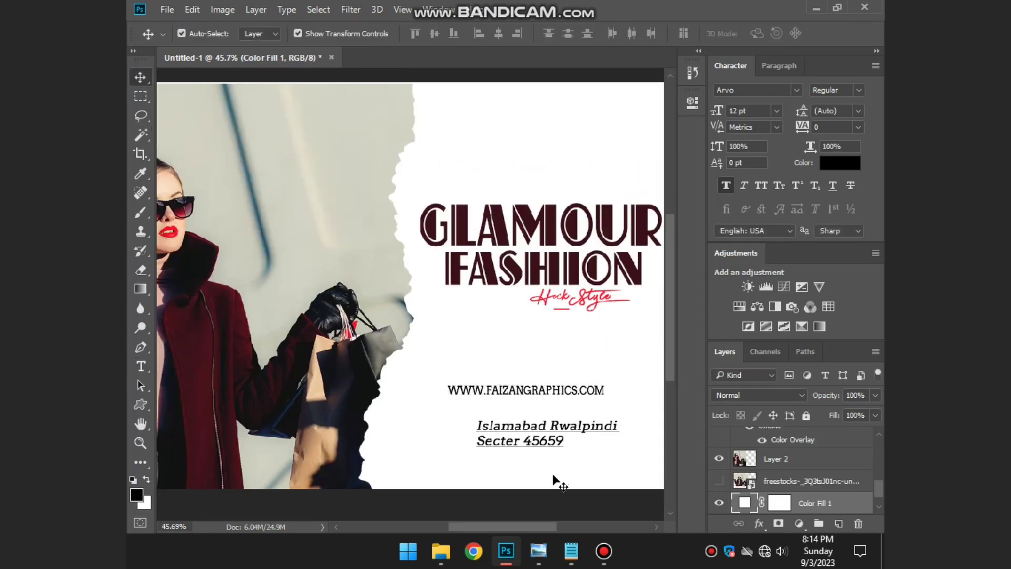
scroll(579, 437, down, 1)
drag(601, 392, 487, 399)
key(Return)
- Give the website line 560 tracking at 6.19 pt and move it up under the tagline
click(560, 337)
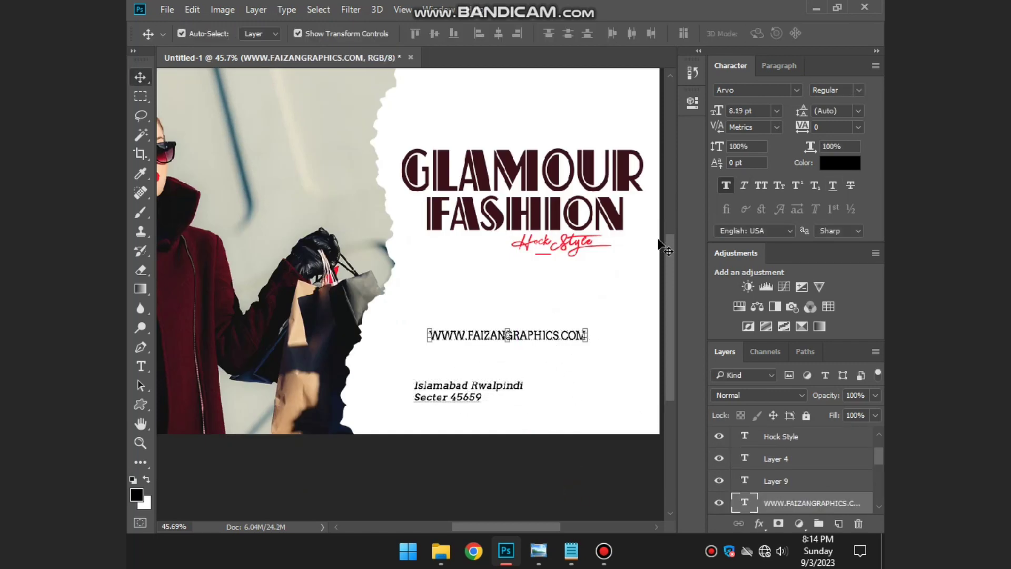
double_click(746, 503)
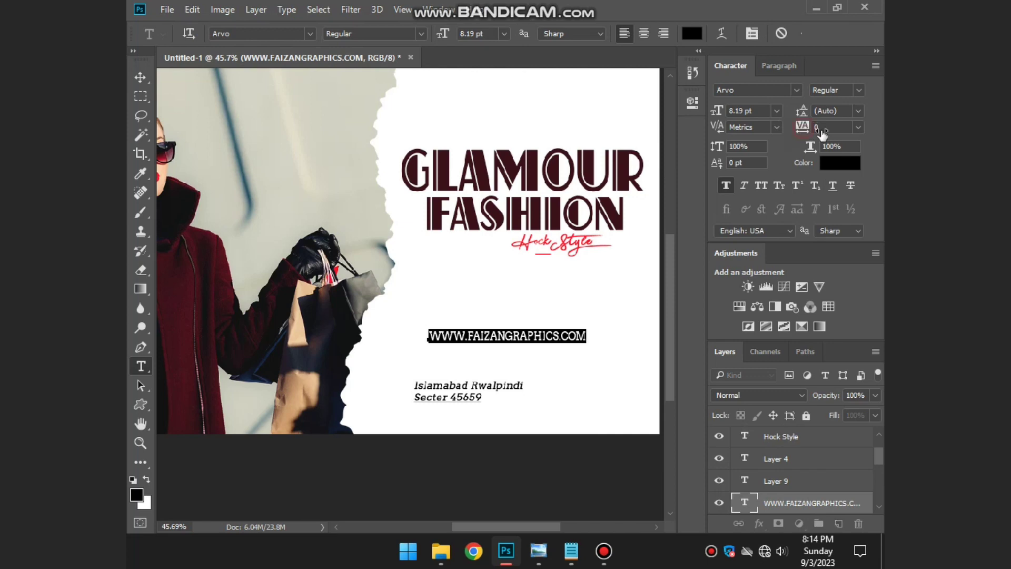
text(440)
key(Return)
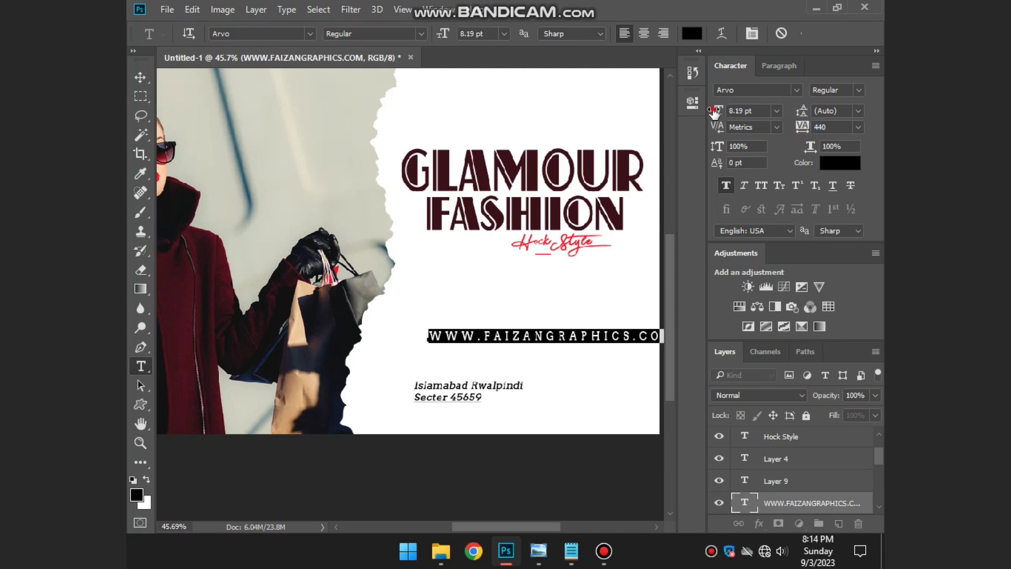
drag(715, 111, 716, 111)
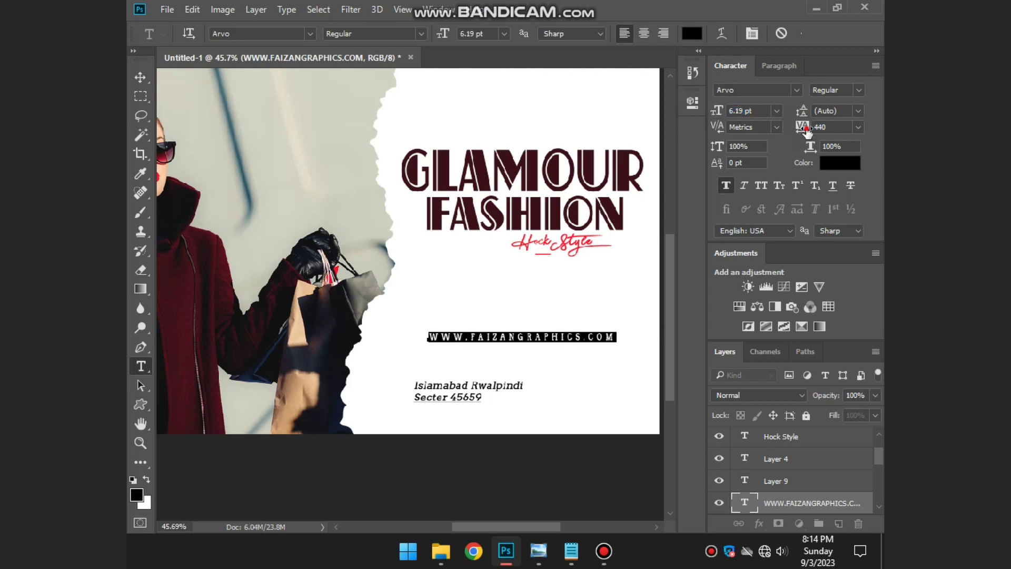
drag(808, 132, 815, 131)
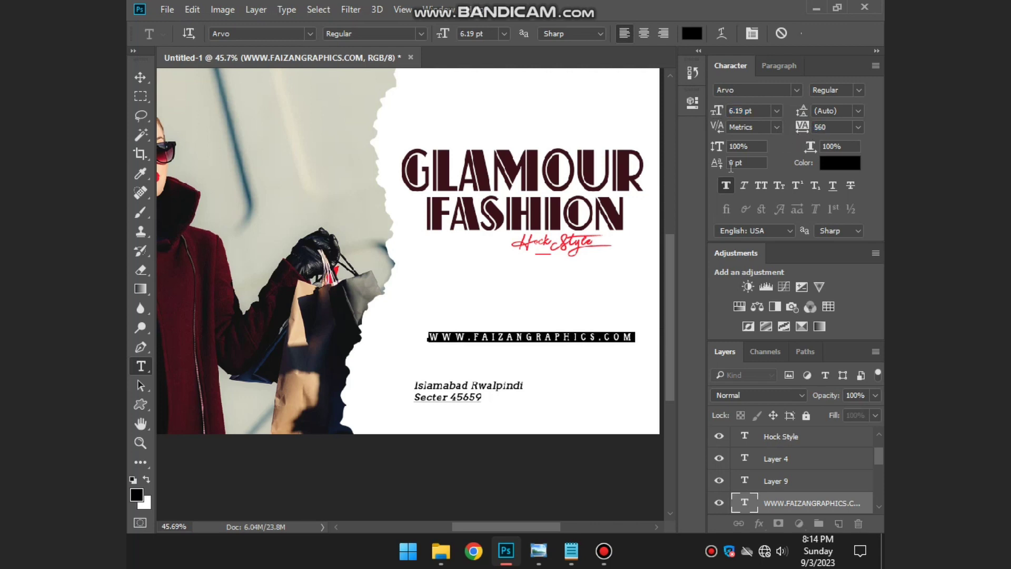
drag(573, 336, 575, 288)
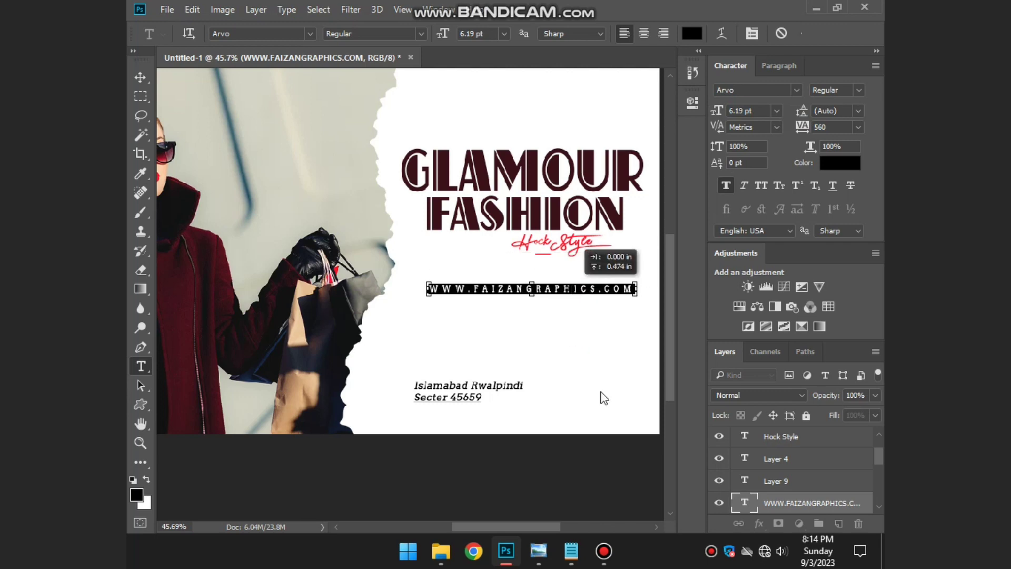
click(550, 490)
- Copy the two phone numbers from Notepad and return to the banner
scroll(515, 229, down, 1)
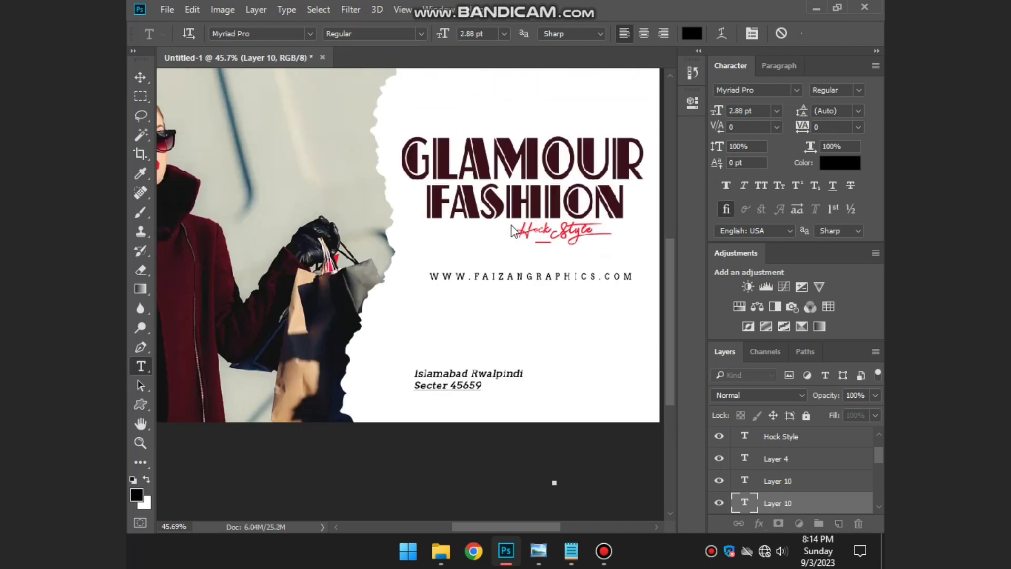
scroll(513, 231, down, 2)
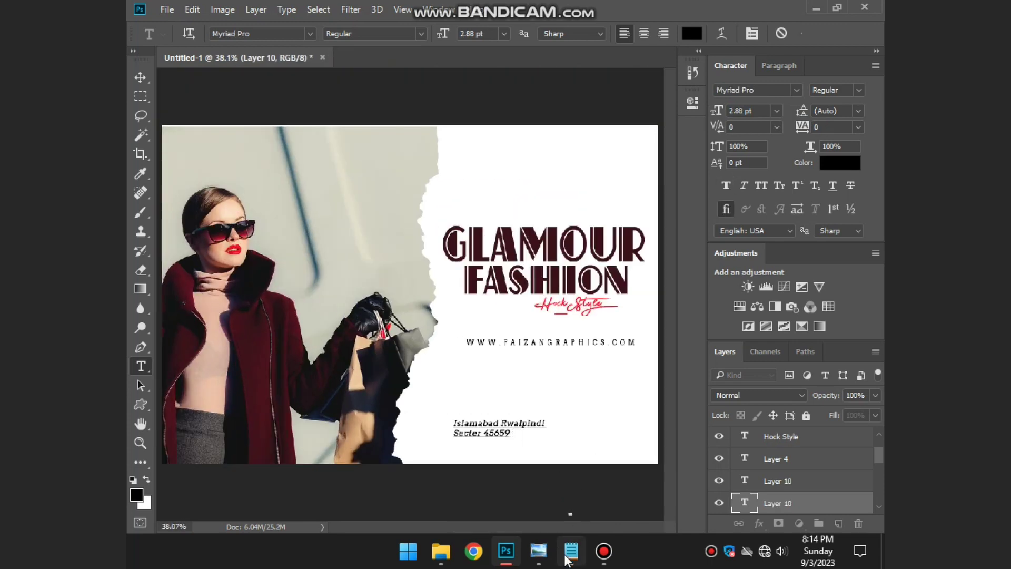
click(570, 550)
drag(615, 188, 510, 161)
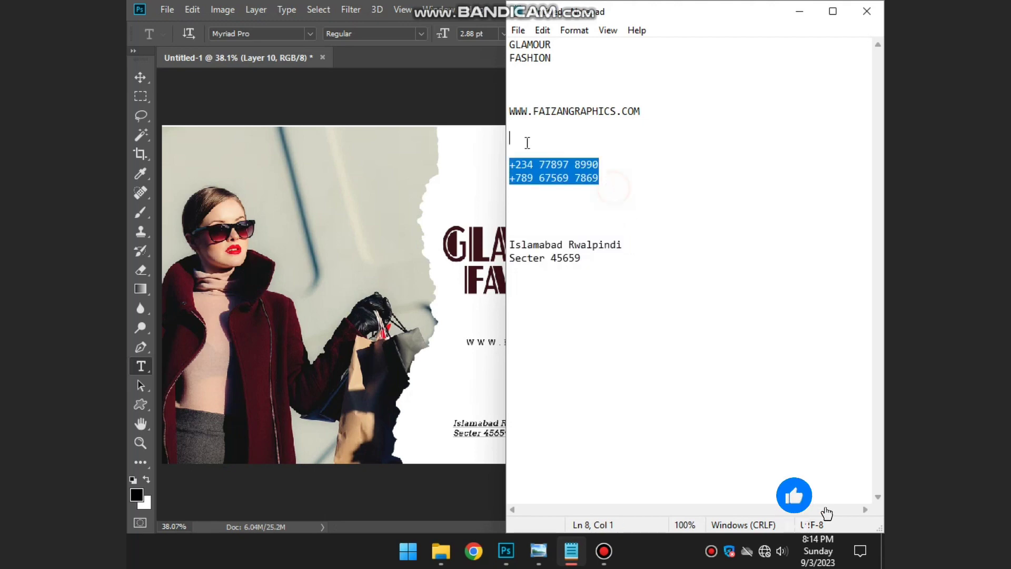
right_click(558, 177)
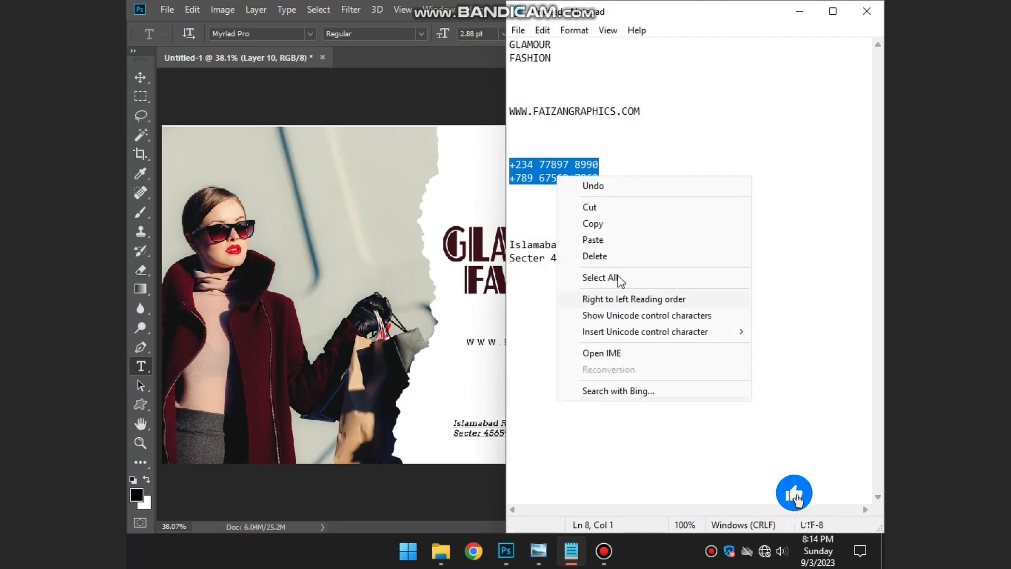
click(616, 228)
click(436, 487)
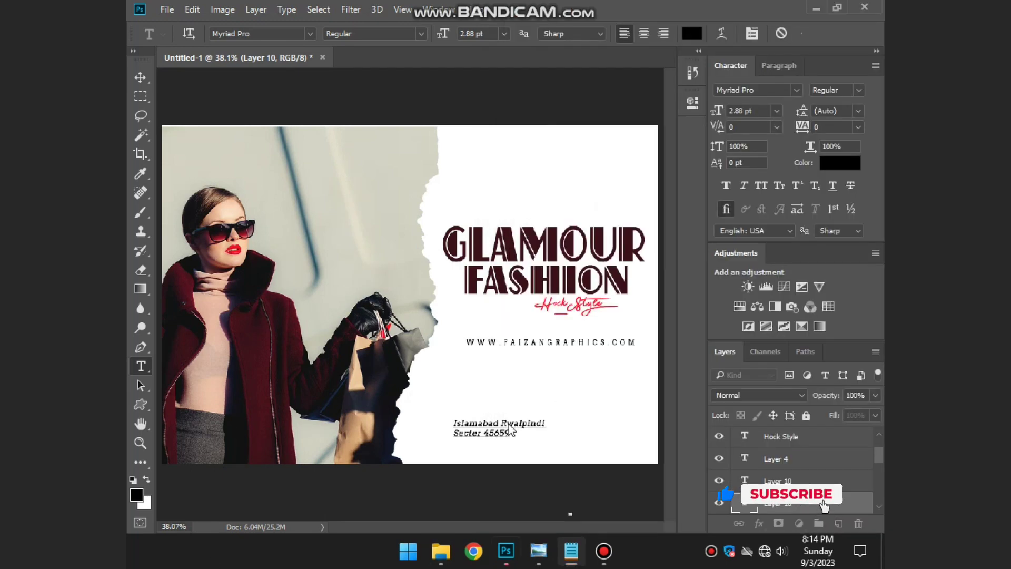
key(ctrl+Return)
- Shift the Islamabad address text further to the right
key(v)
drag(509, 431, 609, 431)
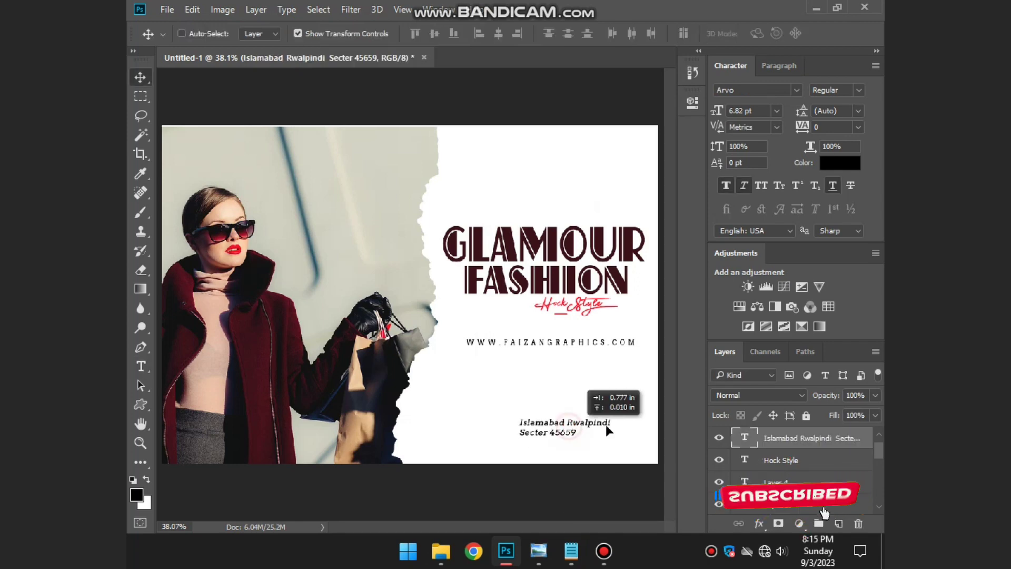
click(450, 429)
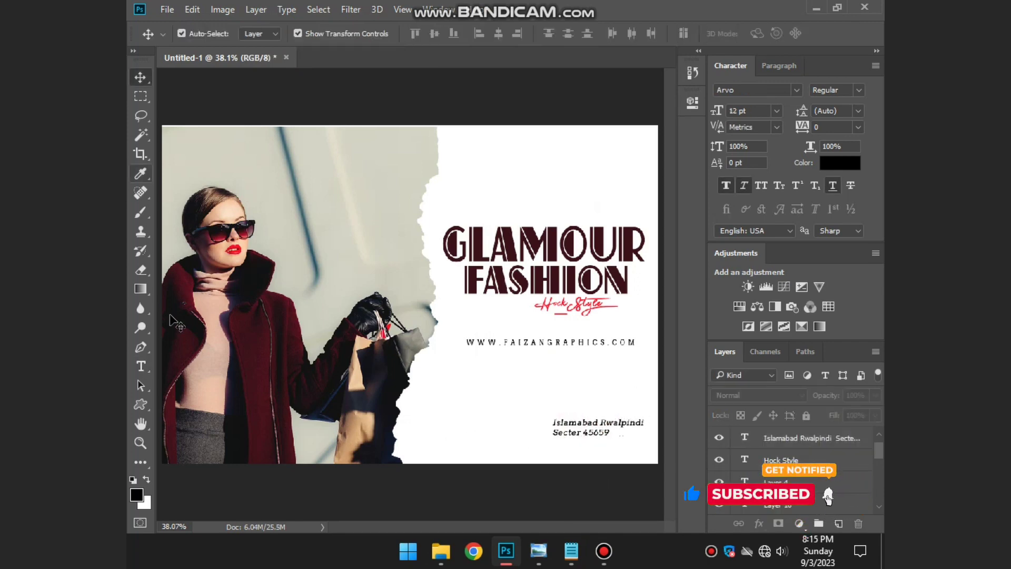
- Paste the two phone numbers into a new text box and shrink them beside the address
click(141, 366)
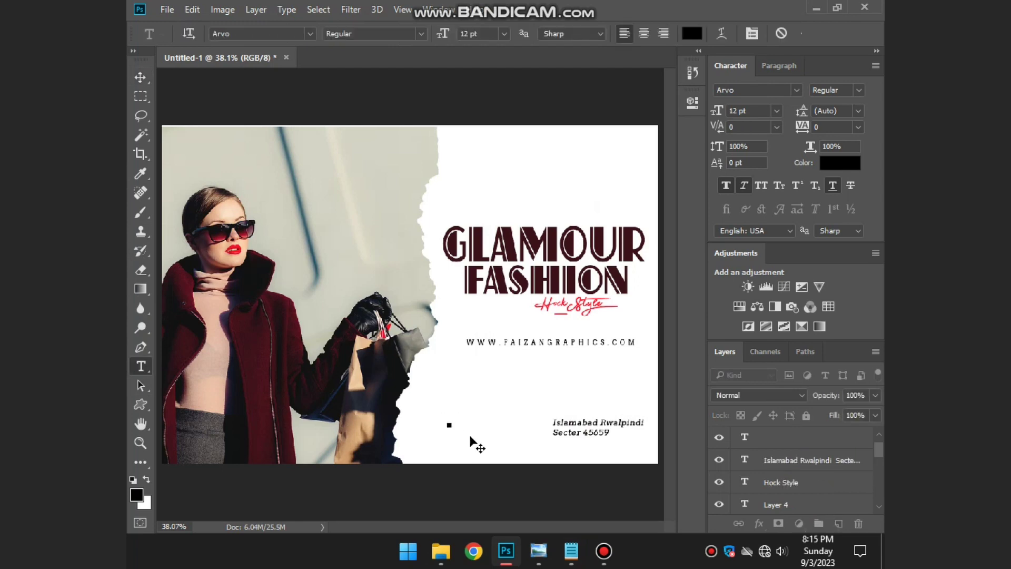
drag(430, 364, 548, 421)
key(ctrl+v)
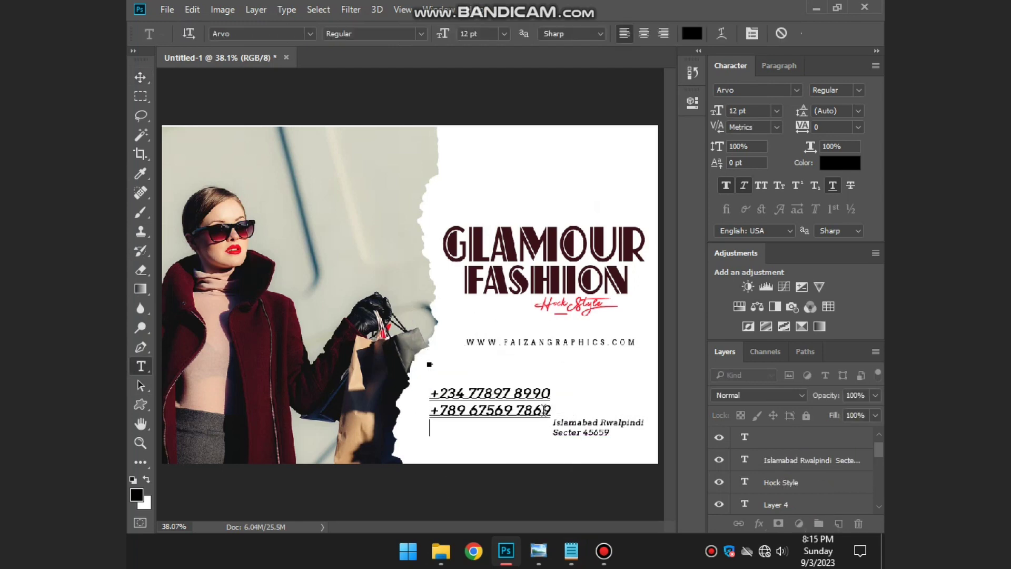
key(ctrl)
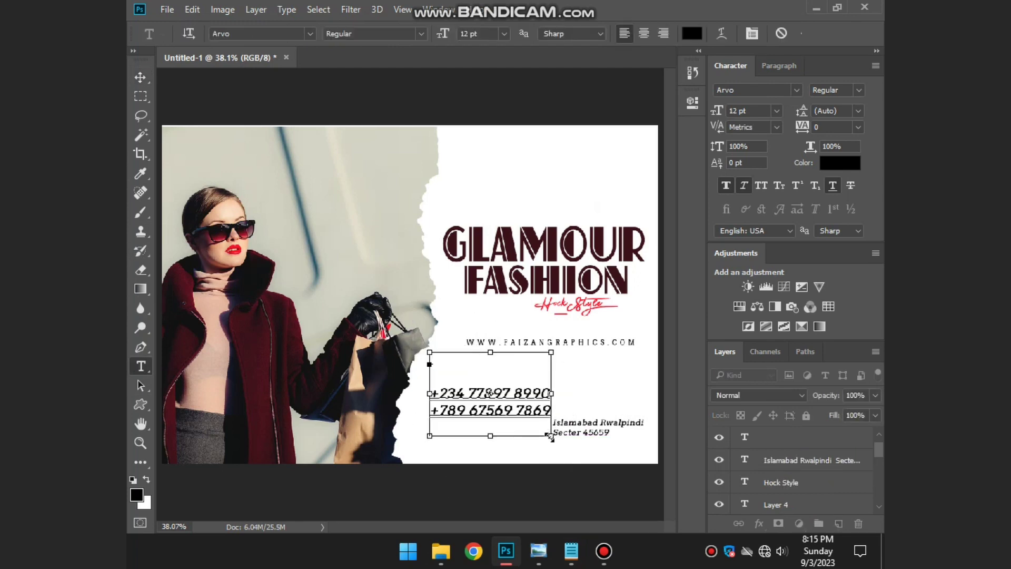
mouse_move(550, 437)
mouse_down()
mouse_move(501, 427)
mouse_move(517, 441)
mouse_move(490, 425)
mouse_up()
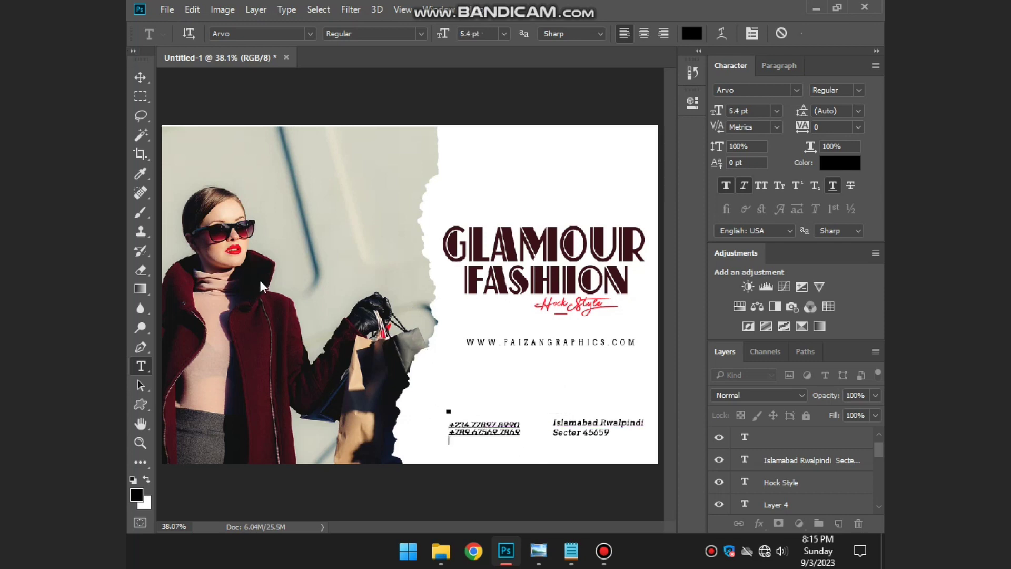
key(ctrl+t)
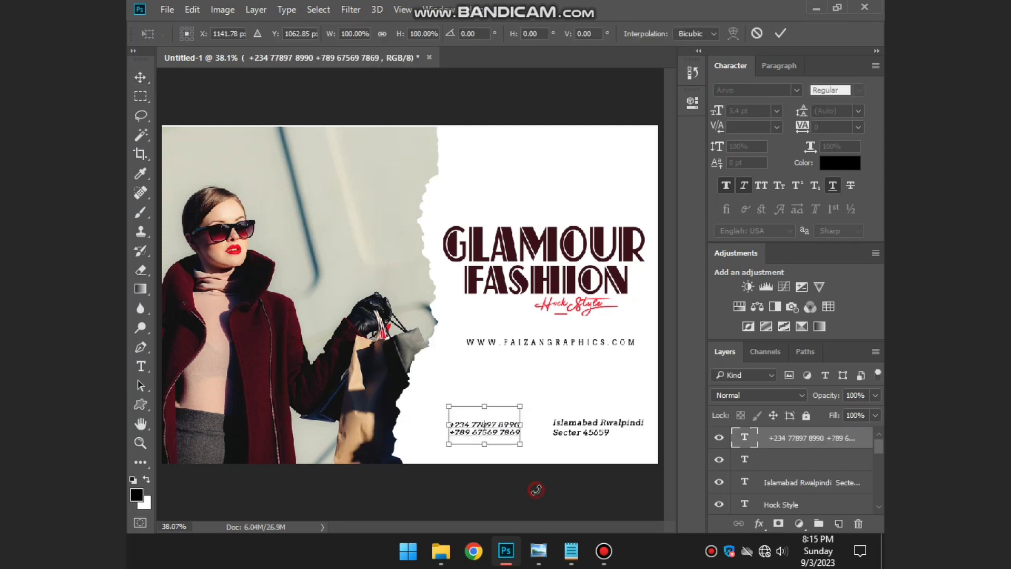
key(Return)
click(525, 498)
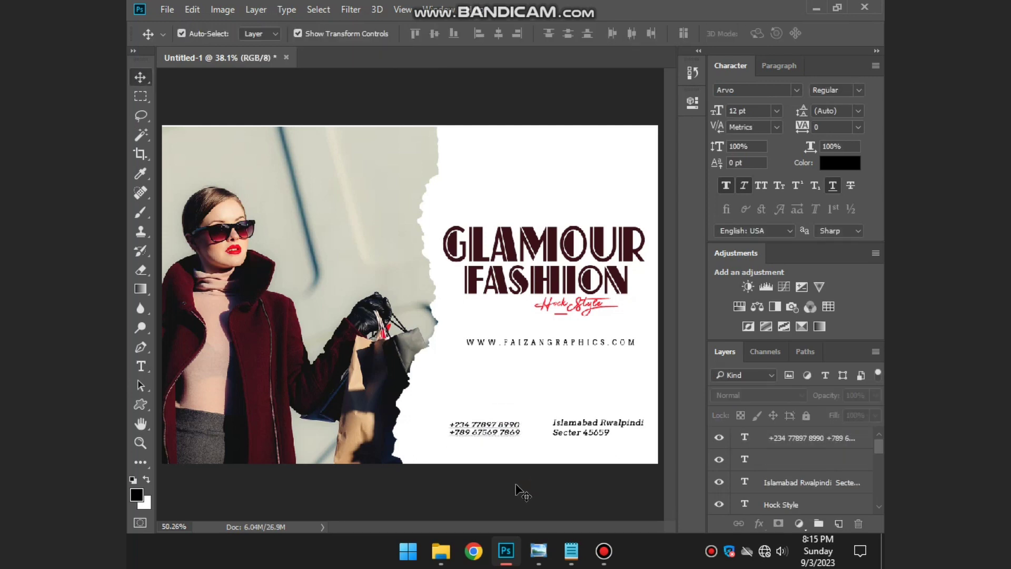
scroll(508, 472, up, 5)
scroll(501, 390, down, 2)
- Remove faux bold and italic from the phone-number text
scroll(502, 387, up, 2)
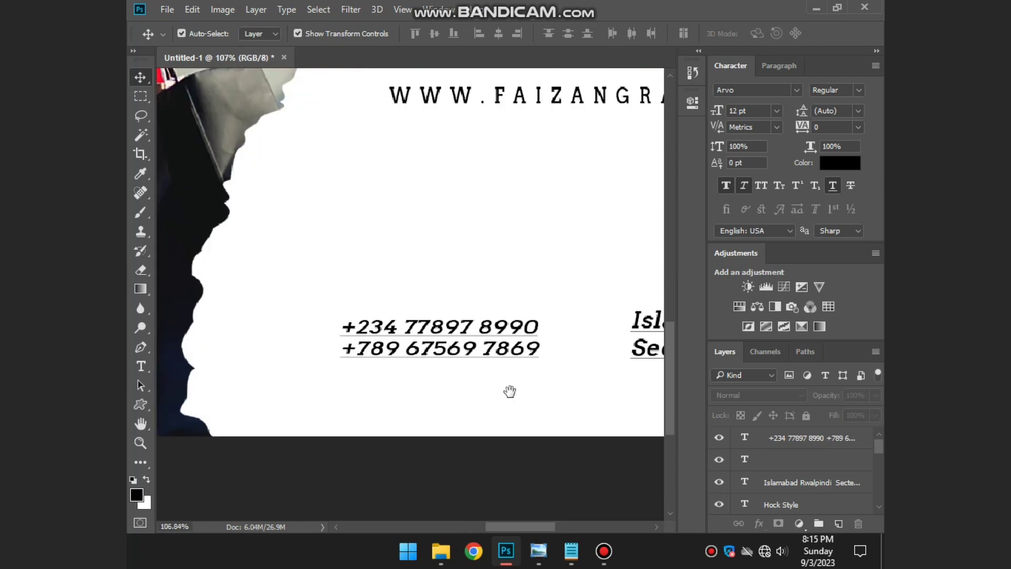
drag(508, 391, 418, 414)
click(741, 434)
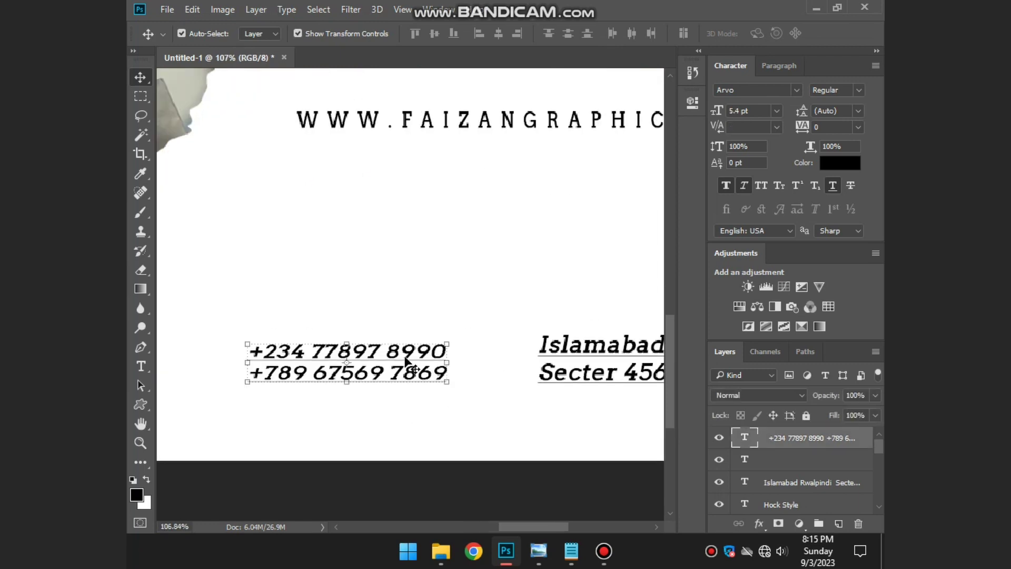
double_click(743, 436)
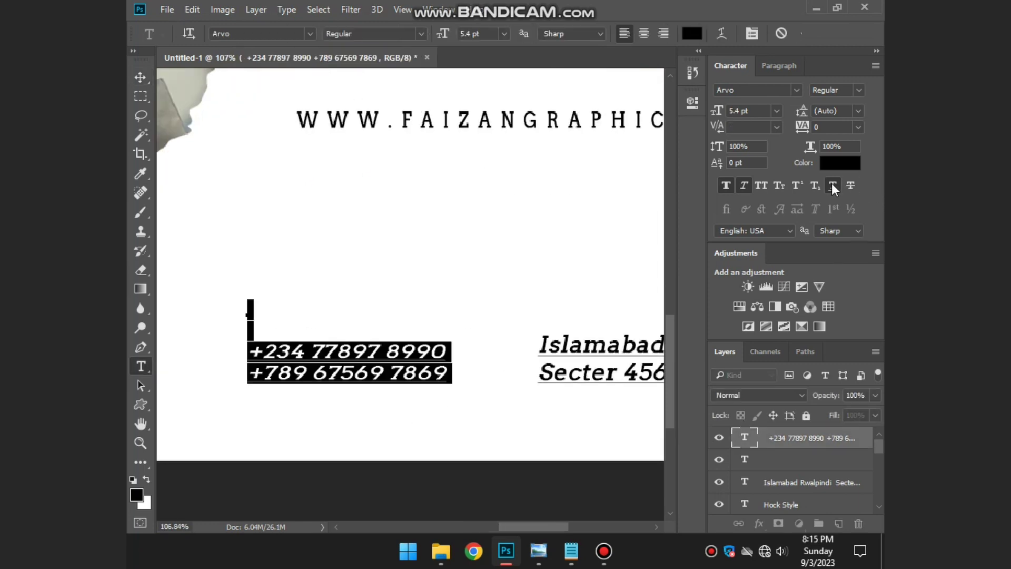
click(741, 186)
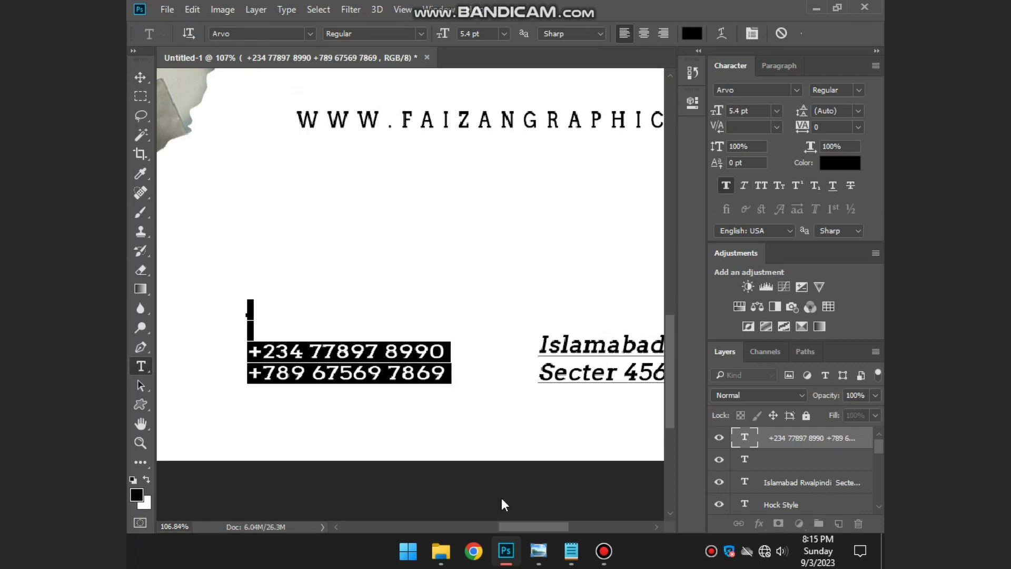
click(731, 187)
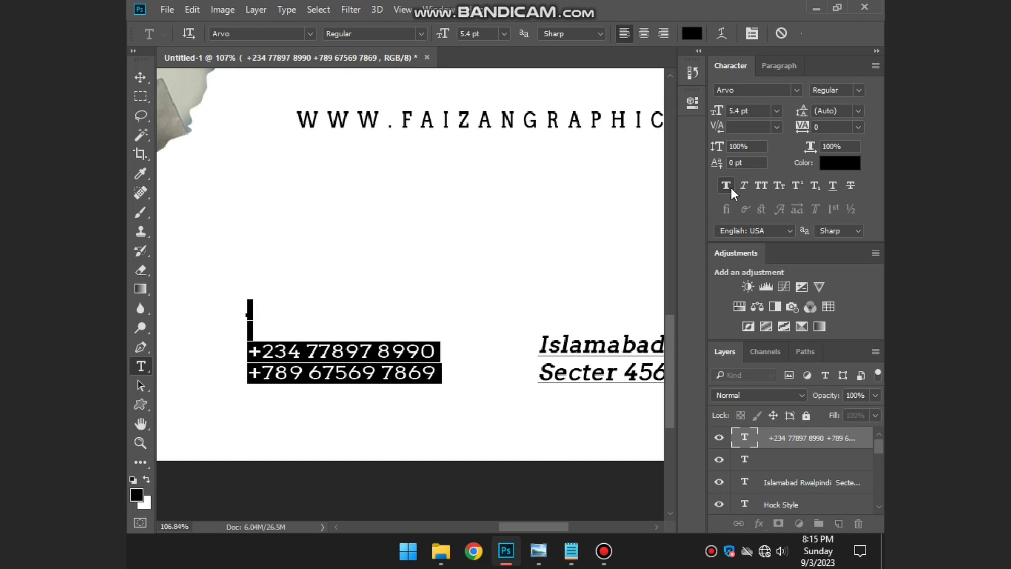
key(ctrl+Return)
key(v)
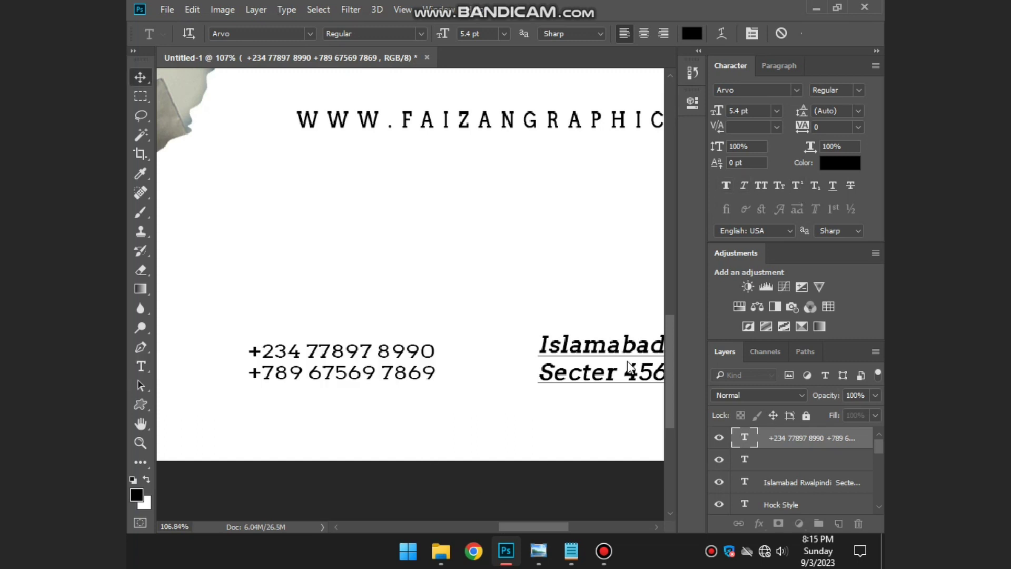
- Turn off bold, italic and underline on the address text, then fit the banner on screen
click(754, 456)
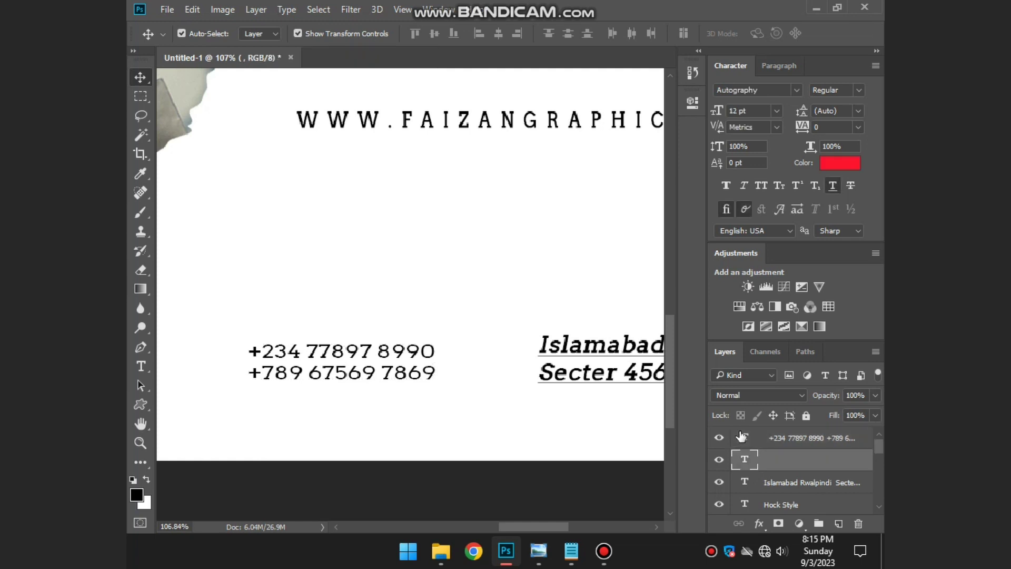
double_click(745, 482)
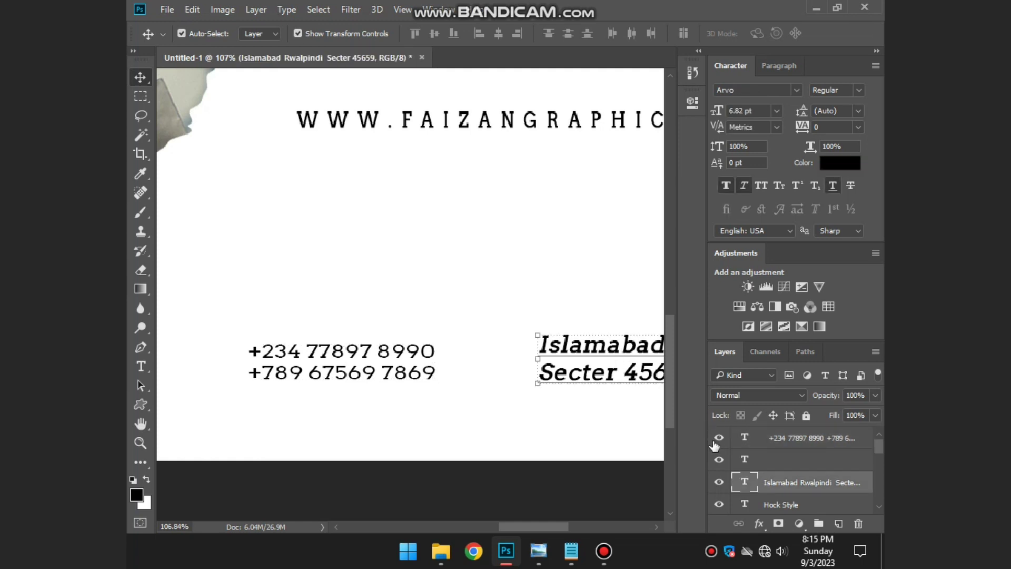
click(726, 185)
click(743, 185)
click(832, 185)
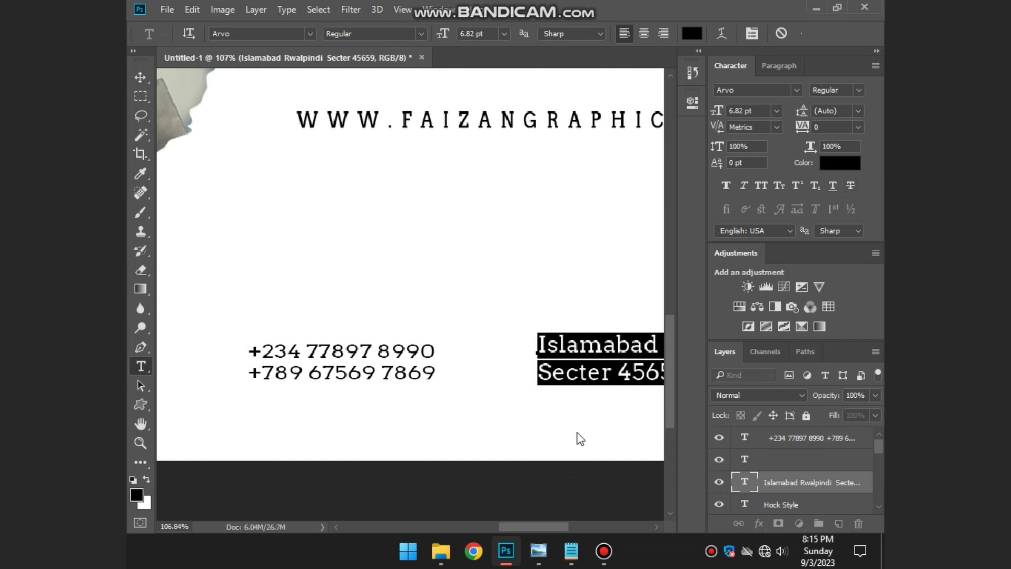
key(ctrl+0)
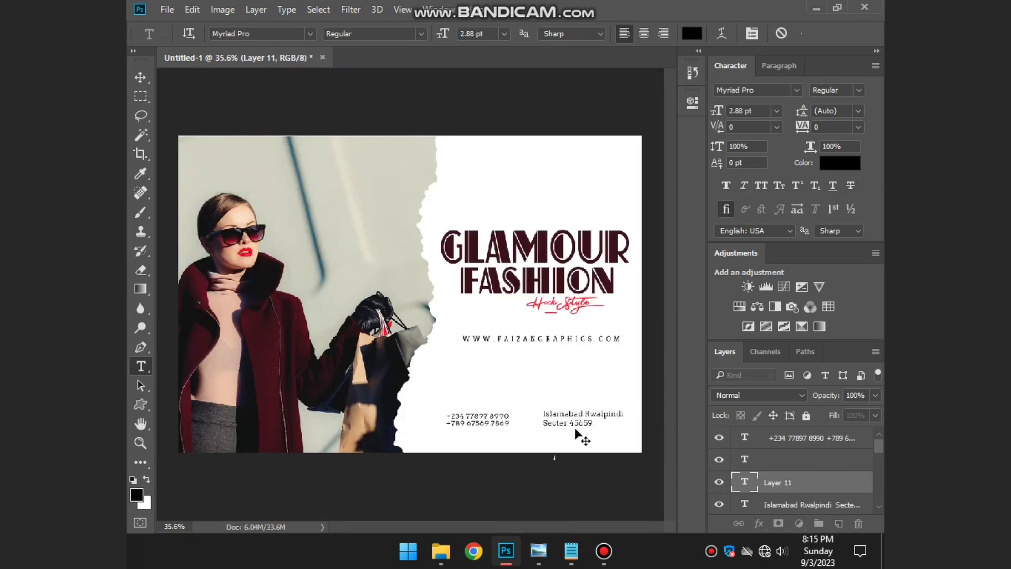
- Draw a telephone custom shape above the phone numbers
scroll(611, 447, up, 1)
scroll(611, 448, up, 1)
scroll(611, 448, up, 1)
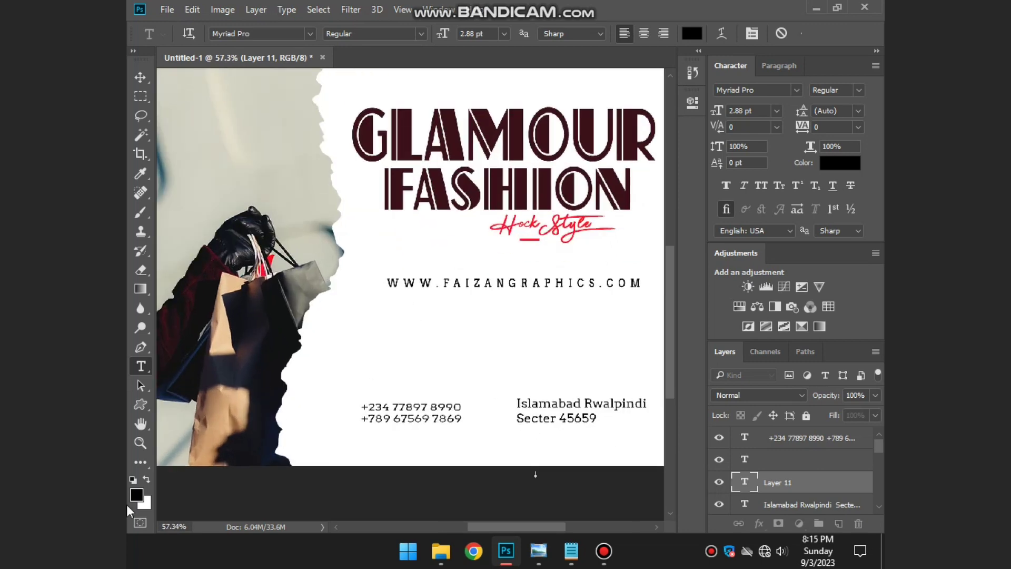
click(140, 404)
right_click(140, 404)
click(227, 482)
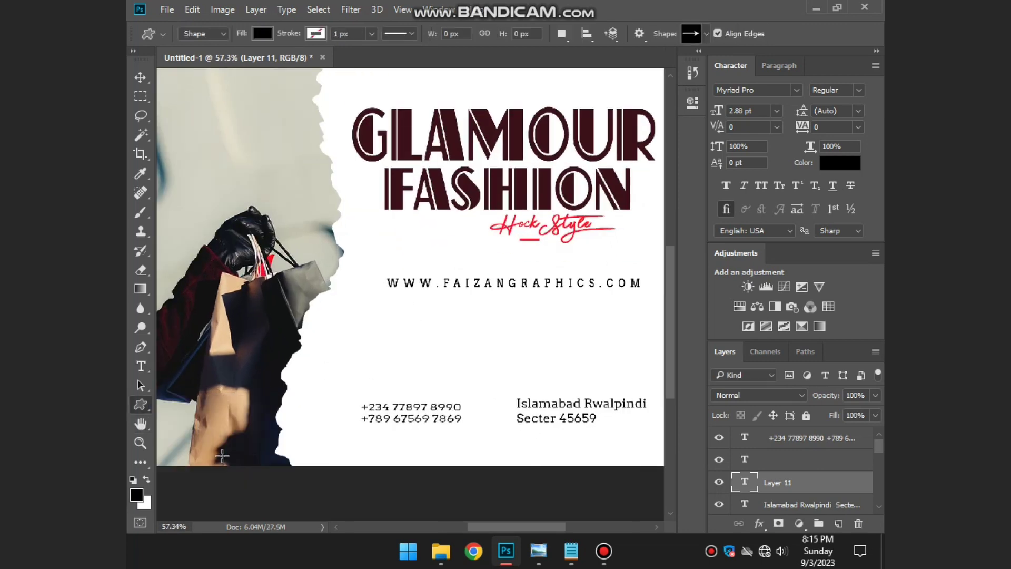
click(706, 34)
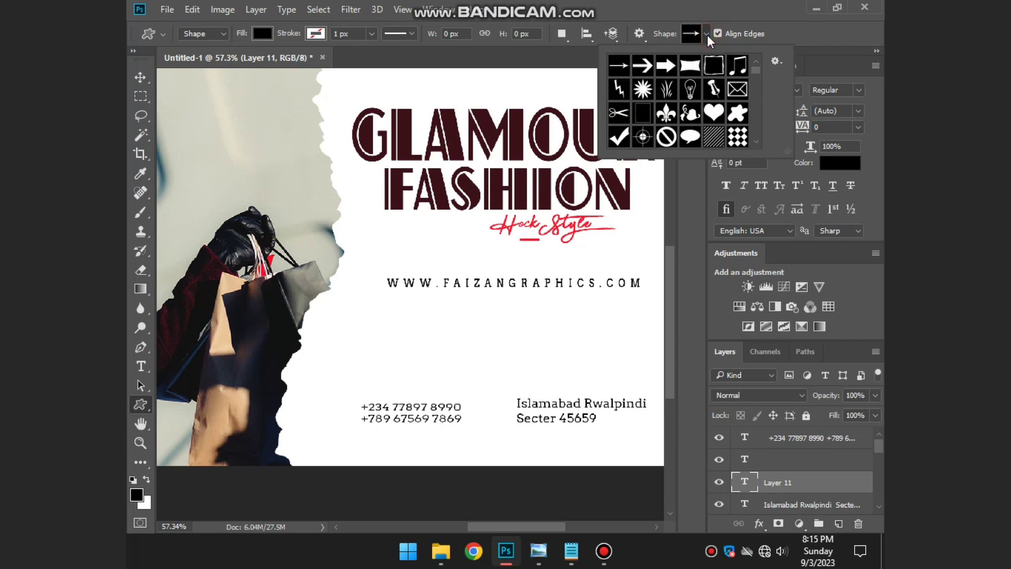
scroll(762, 66, down, 3)
scroll(762, 66, down, 3)
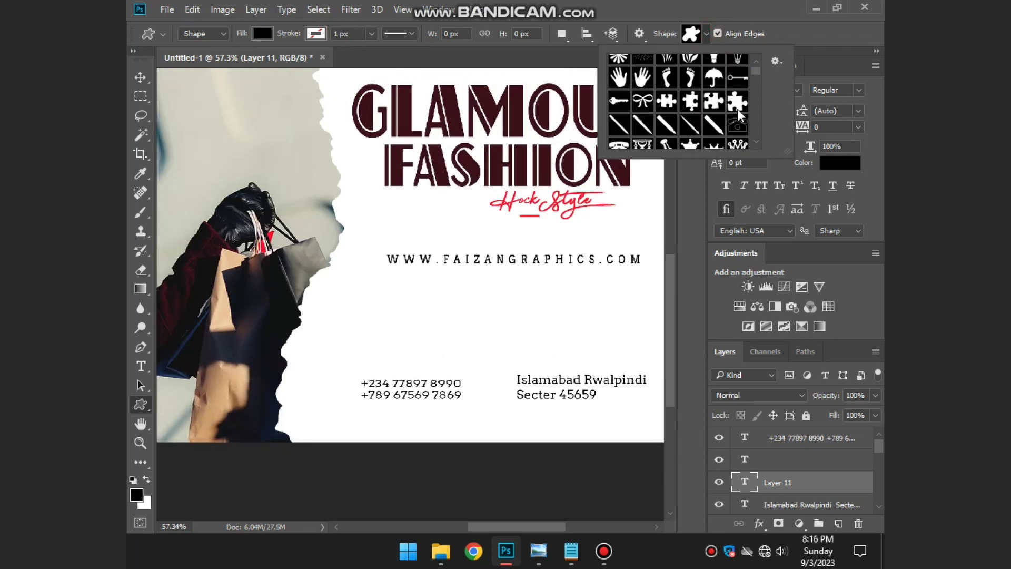
scroll(762, 66, down, 3)
scroll(748, 95, down, 1)
click(737, 101)
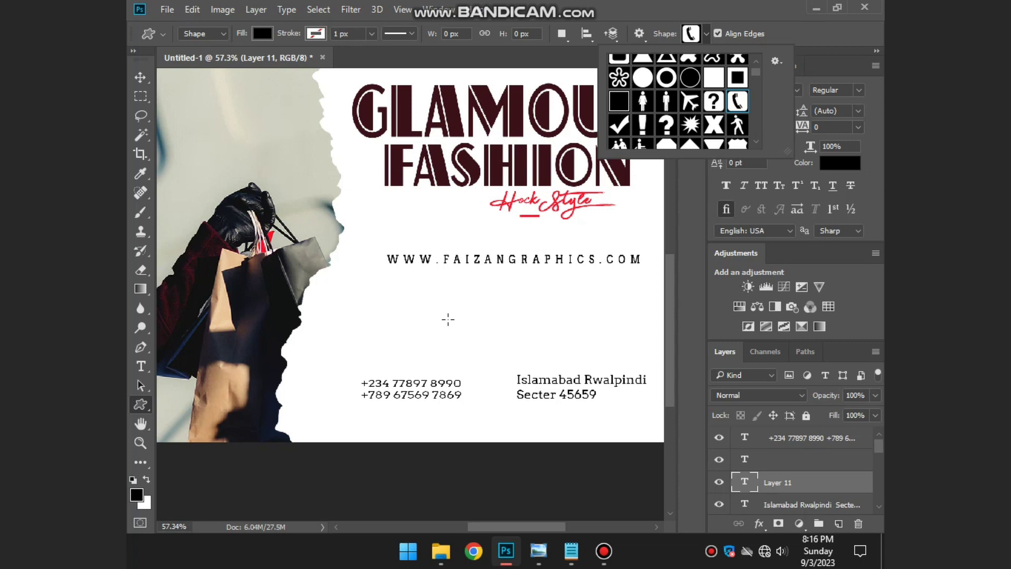
drag(448, 318, 483, 354)
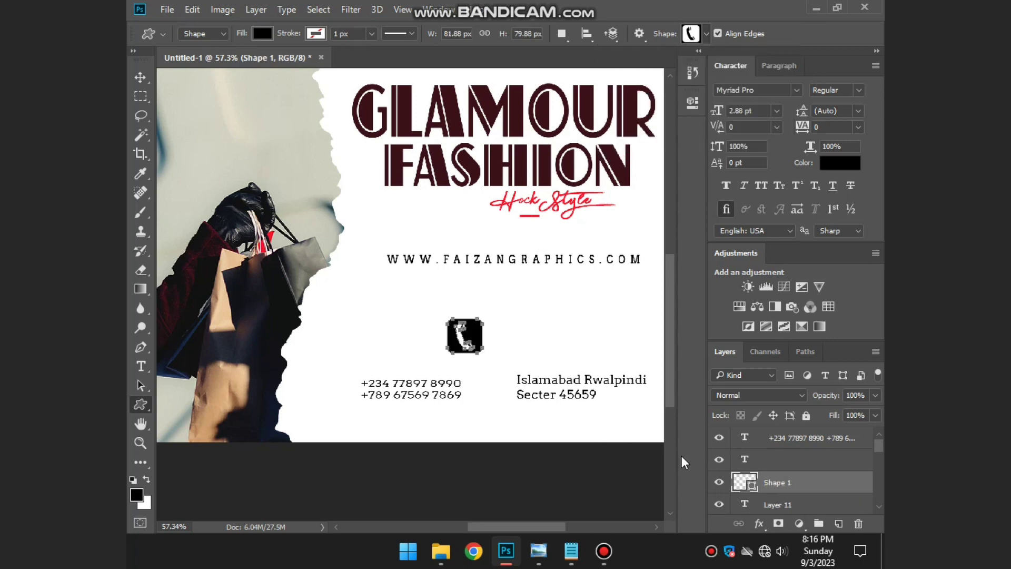
- Fill the phone icon with the maroon sampled from the FASHION lettering
double_click(751, 489)
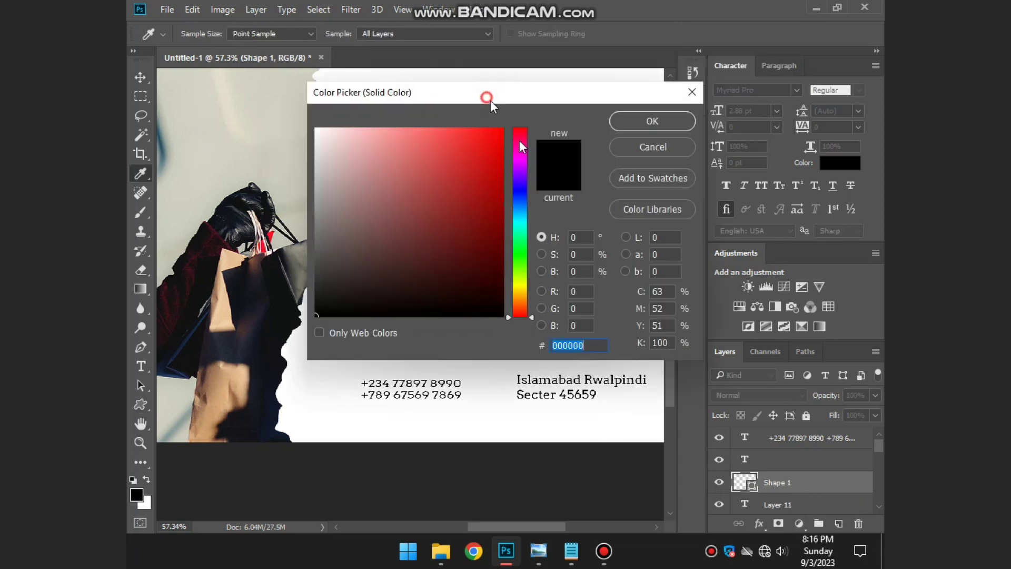
drag(489, 100, 737, 396)
click(542, 167)
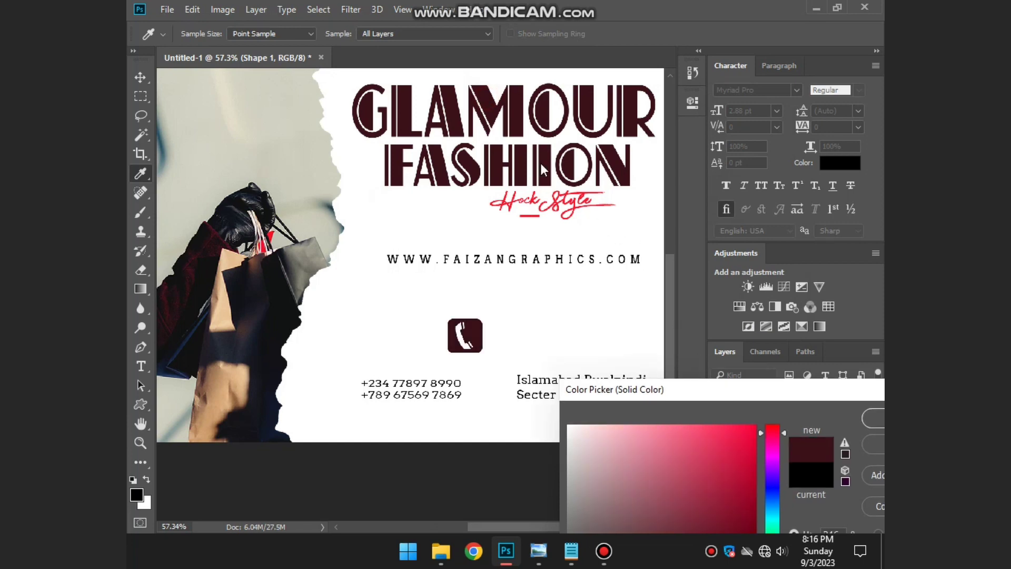
drag(807, 396, 545, 393)
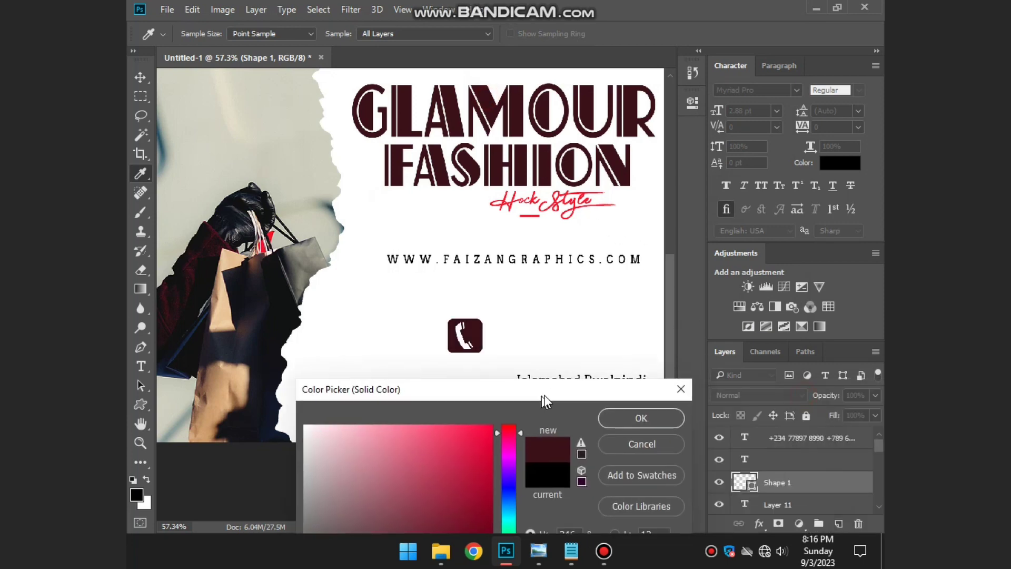
click(644, 415)
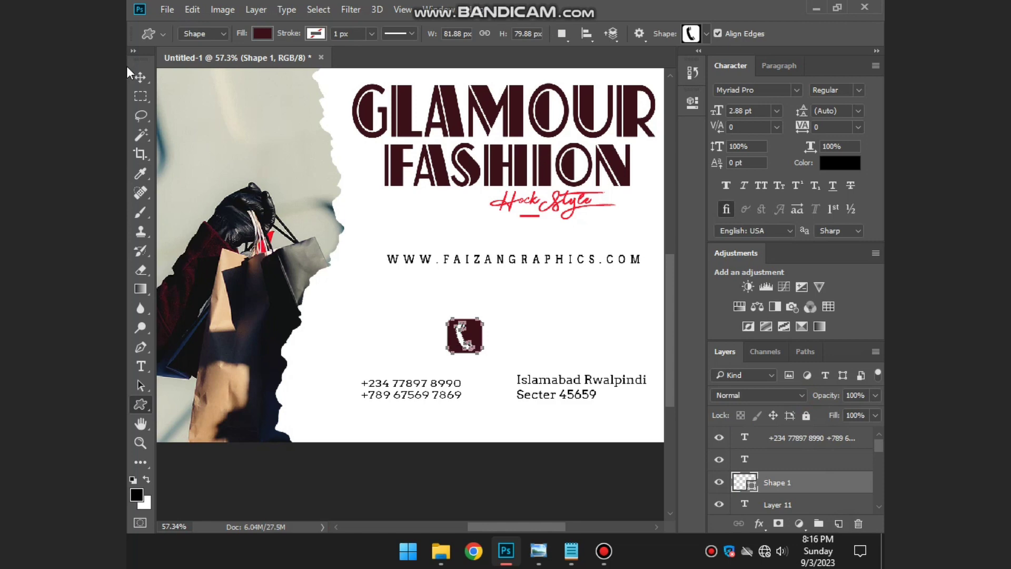
- Scale the phone icon down and place it left of the phone numbers
click(140, 77)
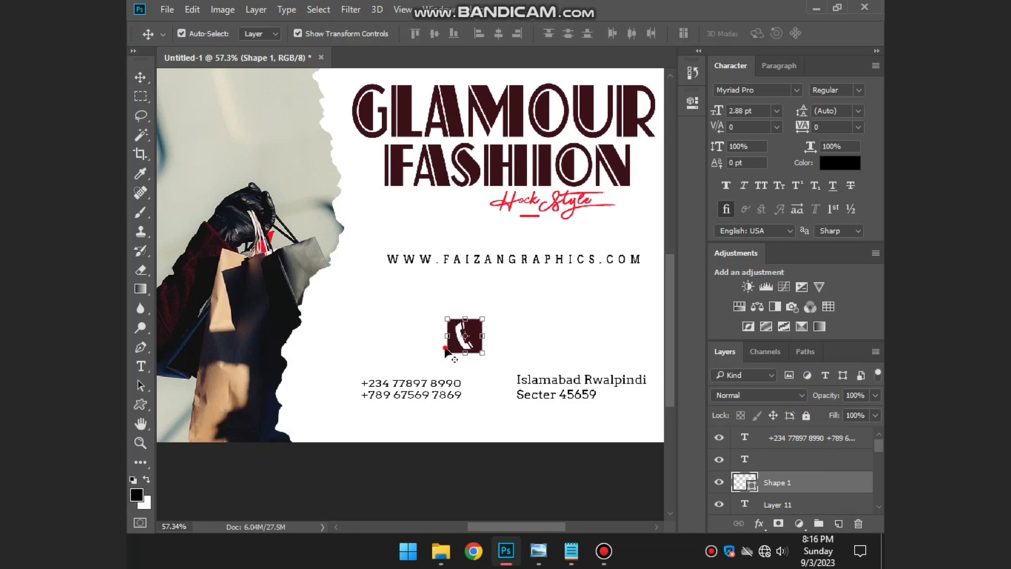
key(ctrl+t)
drag(464, 335, 339, 391)
scroll(339, 391, up, 5)
drag(436, 369, 388, 316)
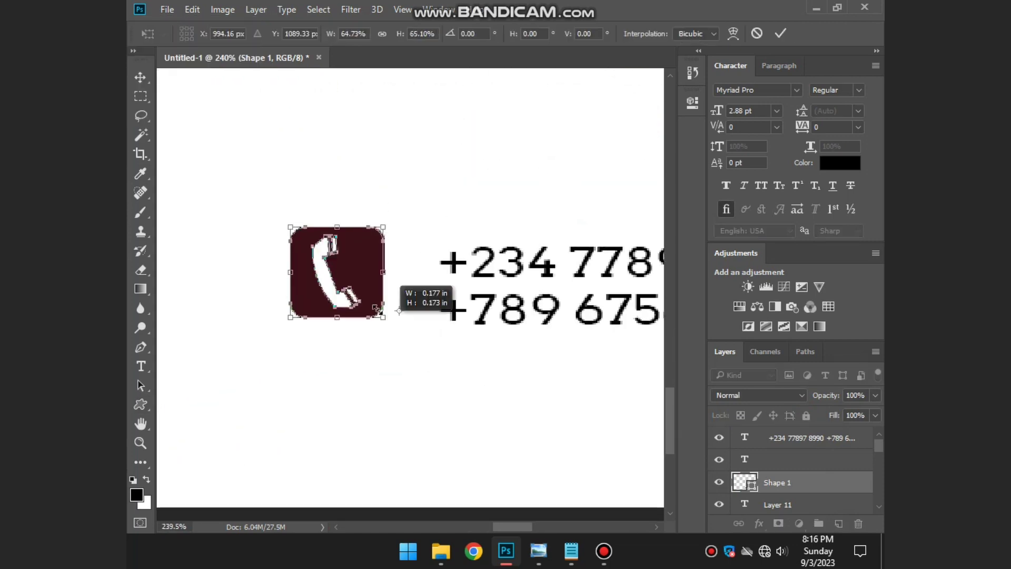
drag(358, 279, 390, 295)
key(Return)
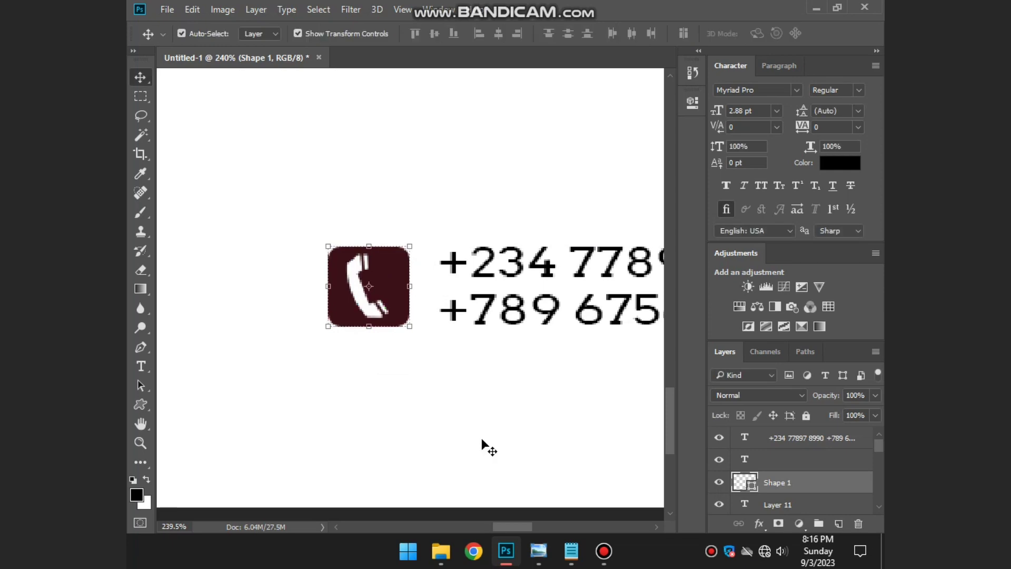
- Deselect the phone icon and zoom around the contact row to check it
click(482, 437)
scroll(481, 438, down, 3)
scroll(481, 429, down, 2)
scroll(482, 429, down, 3)
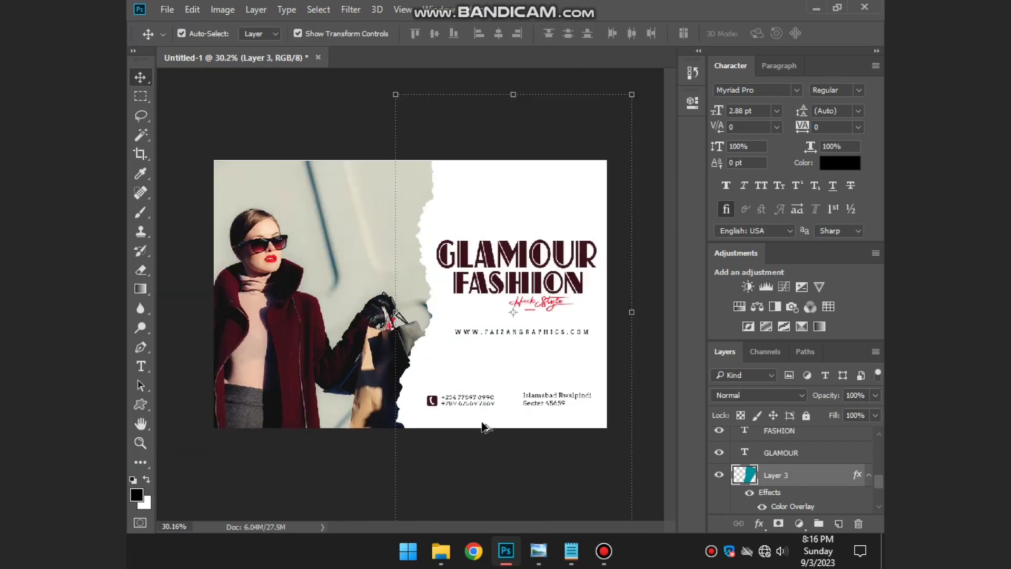
scroll(463, 424, up, 1)
scroll(447, 421, down, 1)
scroll(459, 428, up, 2)
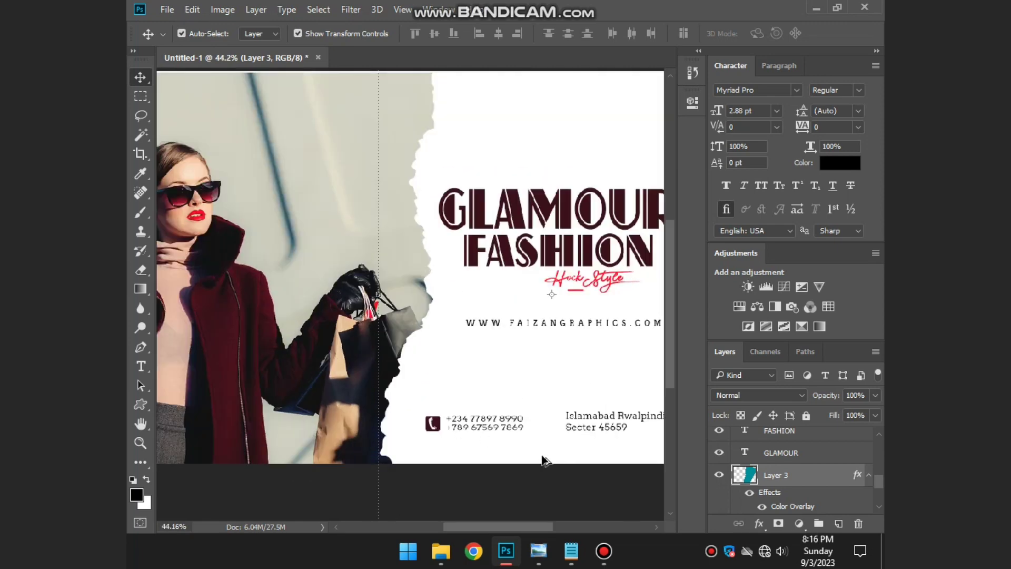
scroll(532, 458, down, 2)
scroll(547, 479, up, 1)
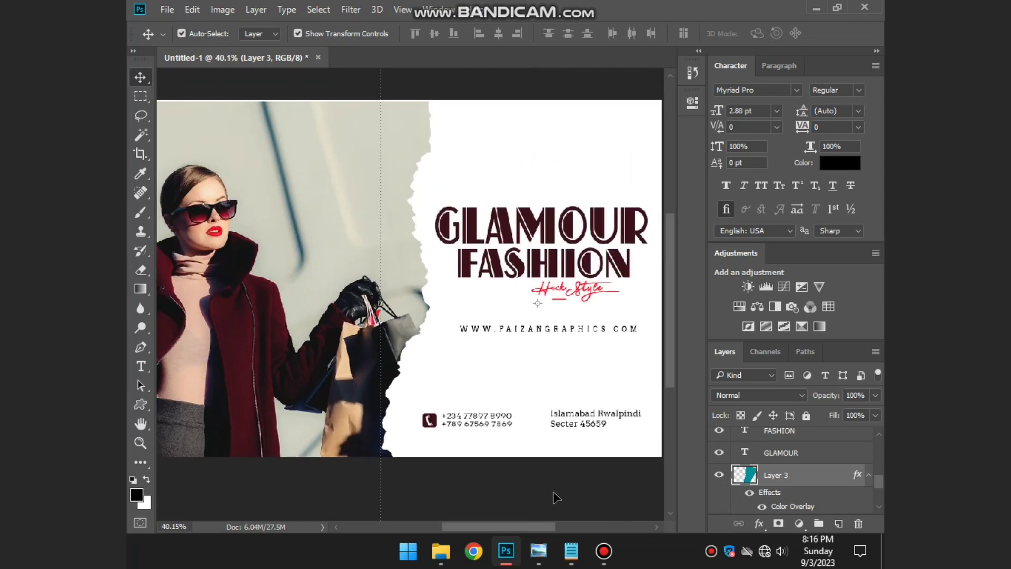
click(139, 405)
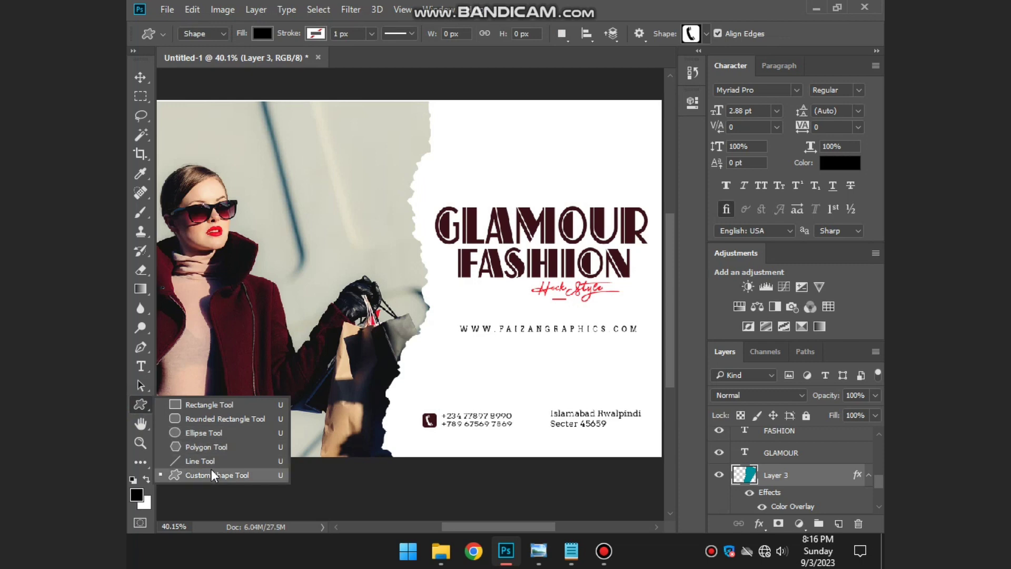
- Draw a globe custom shape beside the Islamabad address
click(208, 474)
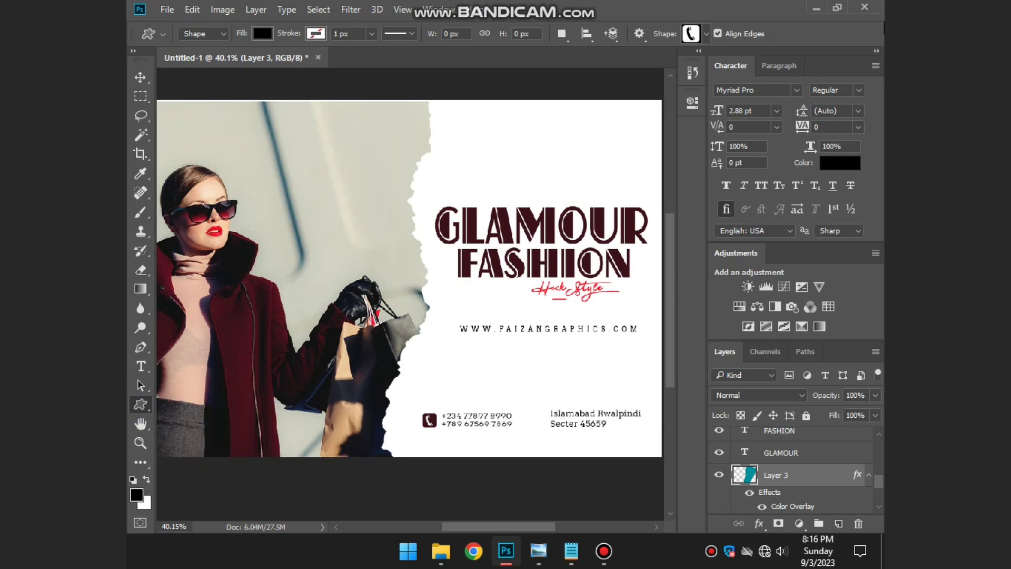
click(706, 34)
scroll(720, 121, down, 2)
scroll(720, 121, down, 2)
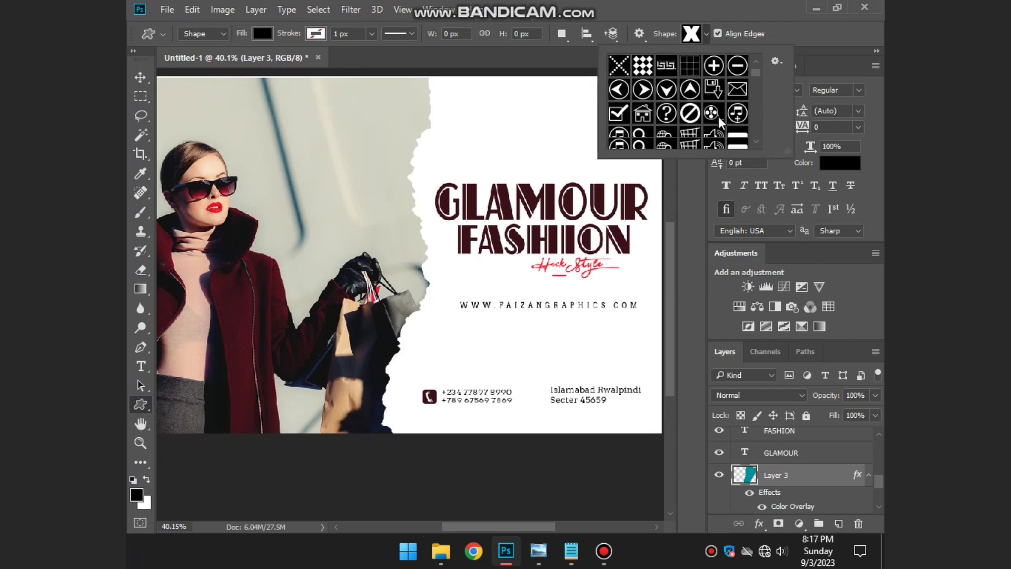
scroll(720, 121, down, 2)
scroll(720, 122, down, 2)
scroll(716, 121, down, 2)
scroll(695, 108, down, 2)
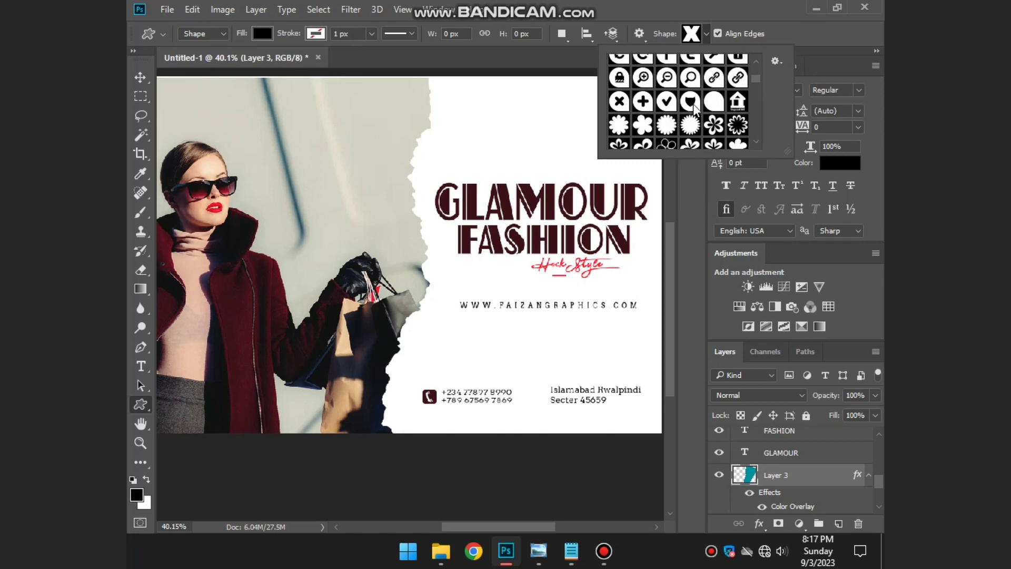
scroll(695, 108, down, 2)
scroll(700, 113, down, 2)
scroll(709, 124, down, 2)
scroll(716, 132, down, 2)
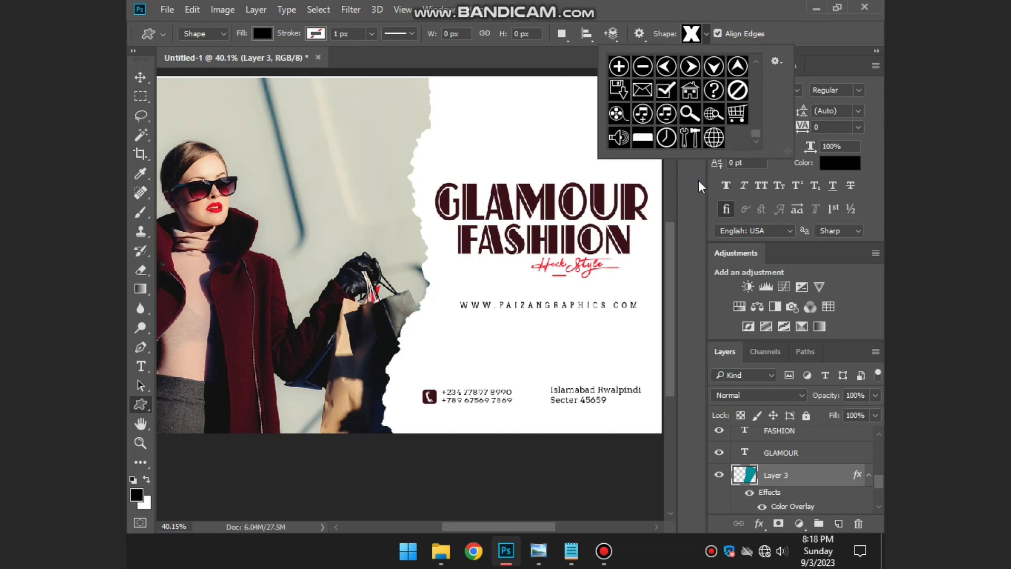
click(714, 137)
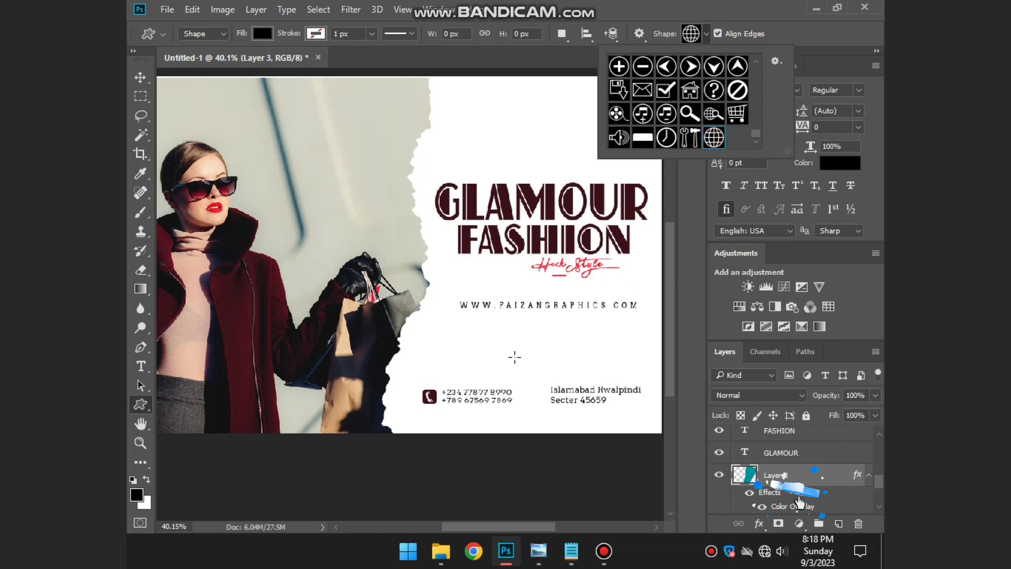
click(449, 262)
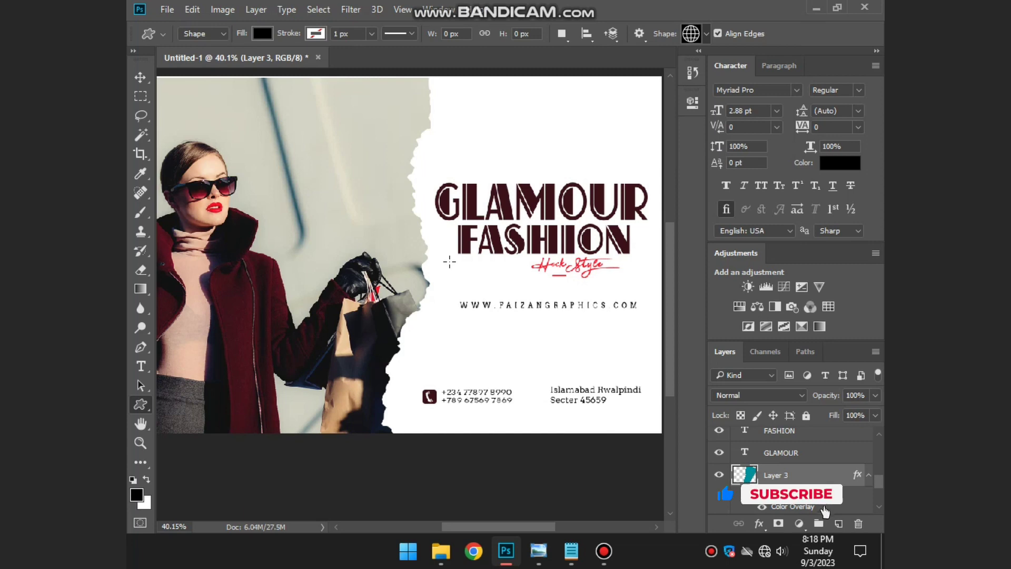
drag(512, 357, 554, 400)
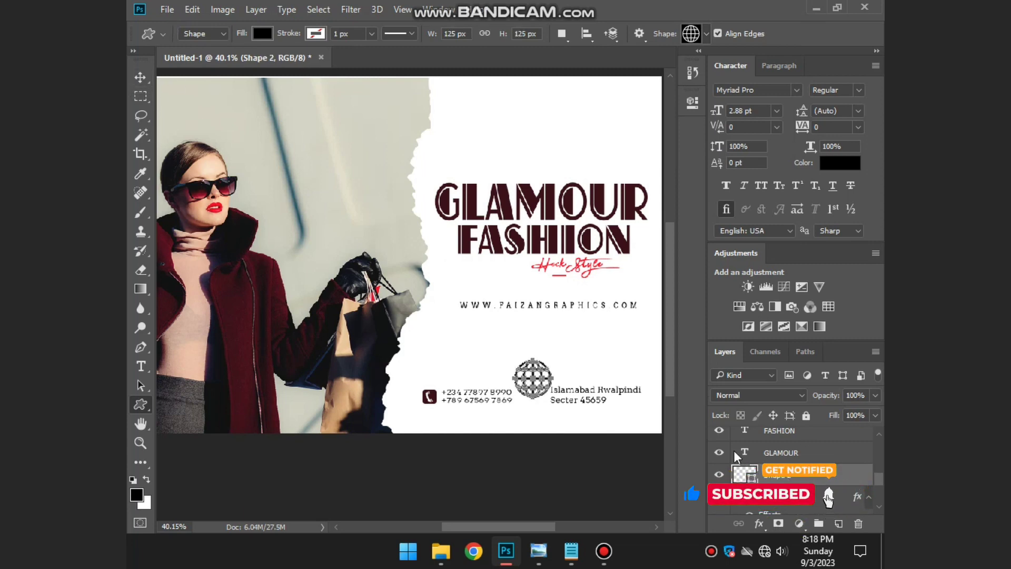
- Fill the globe with the dark maroon sampled from the woman's coat
double_click(742, 474)
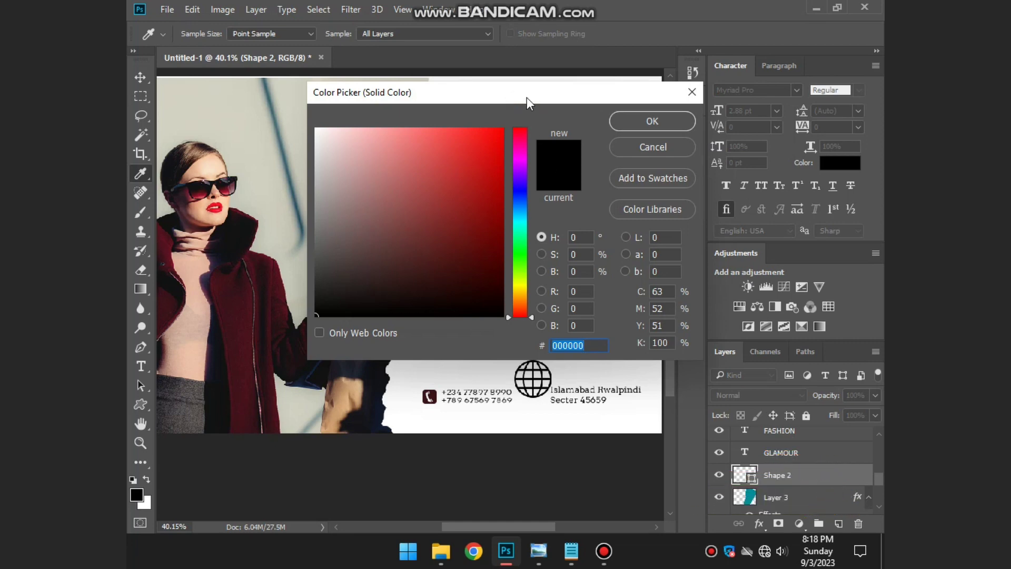
drag(527, 97, 690, 208)
click(234, 322)
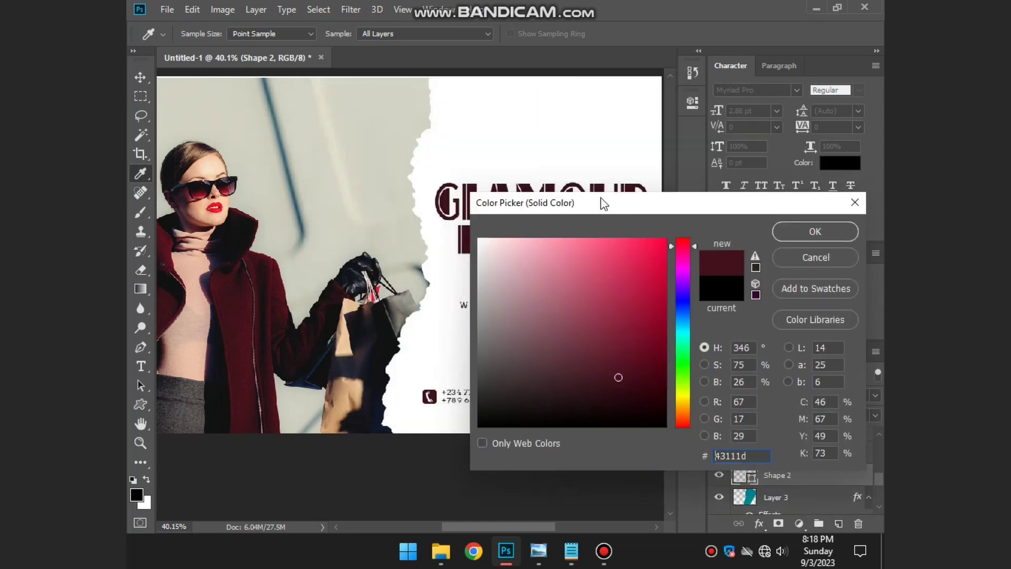
click(800, 232)
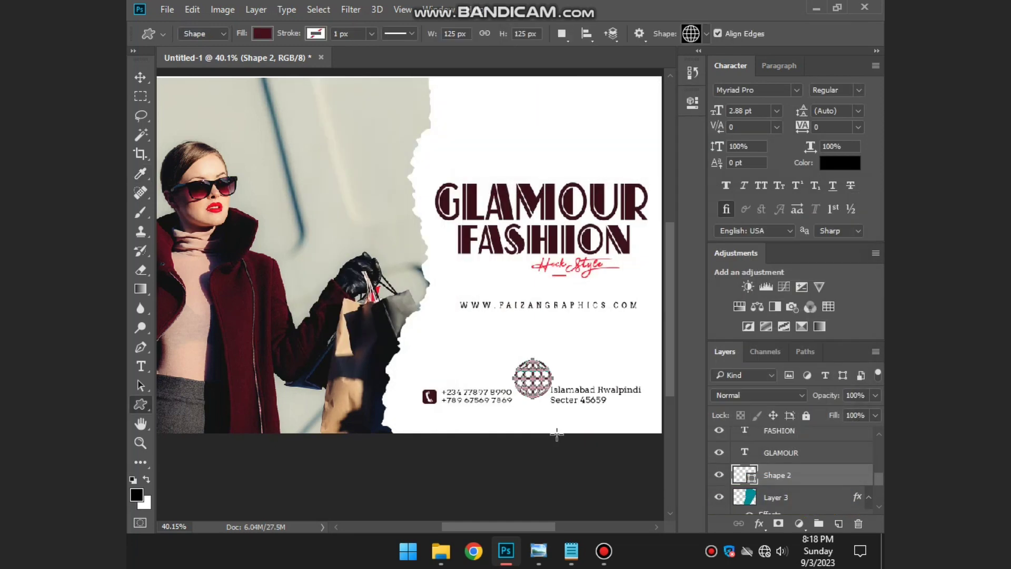
- Adjust and confirm the globe's placement beside the address
click(140, 79)
scroll(580, 355, up, 3)
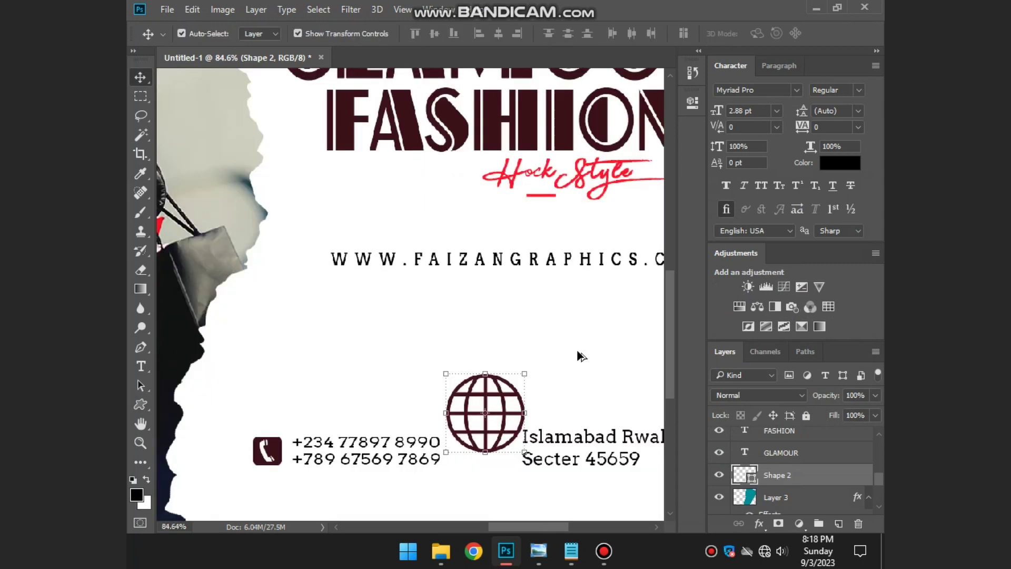
scroll(498, 226, down, 3)
scroll(479, 362, up, 4)
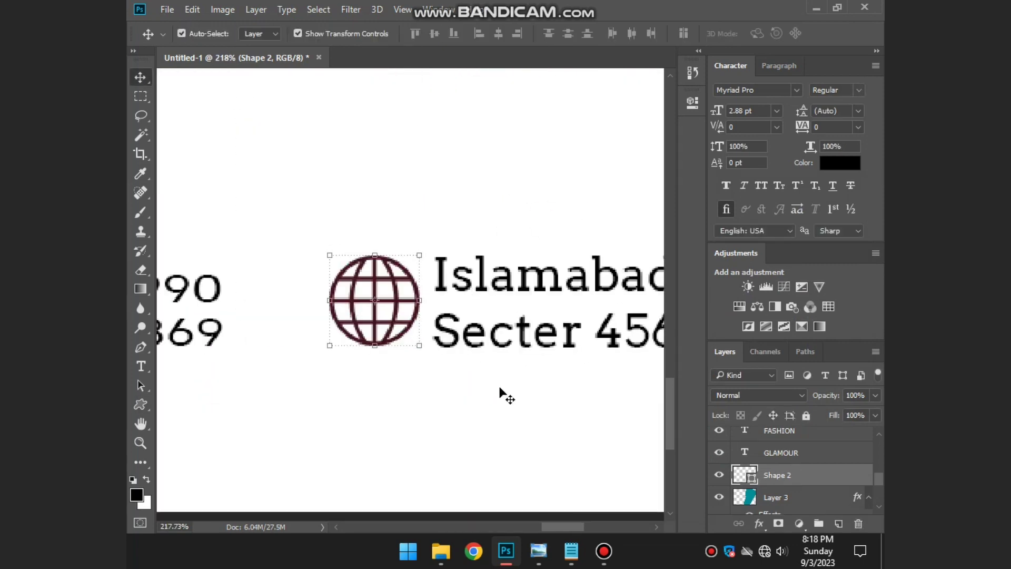
scroll(508, 448, down, 5)
click(509, 449)
click(526, 401)
click(226, 286)
click(481, 480)
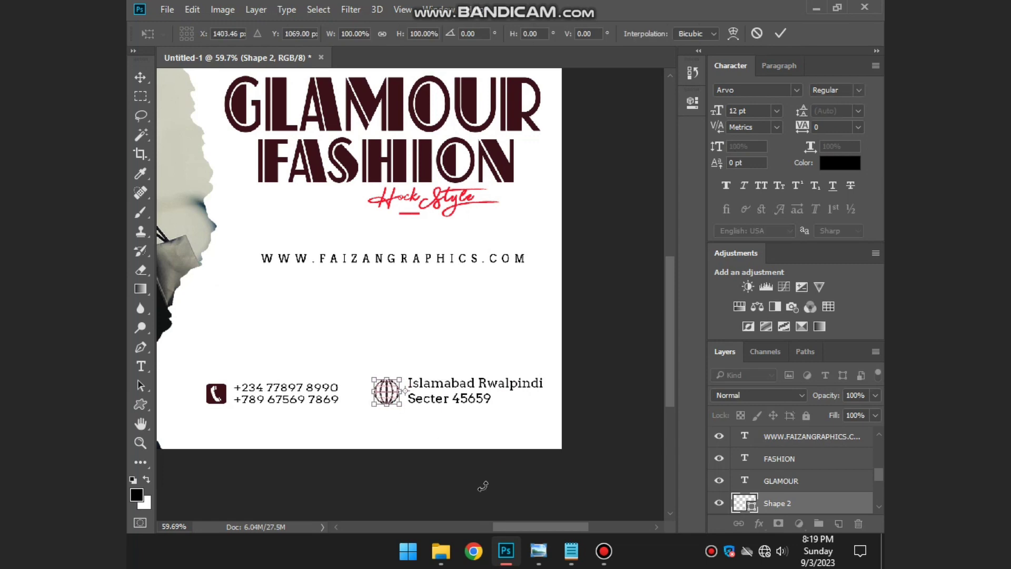
scroll(466, 438, down, 2)
scroll(465, 437, up, 1)
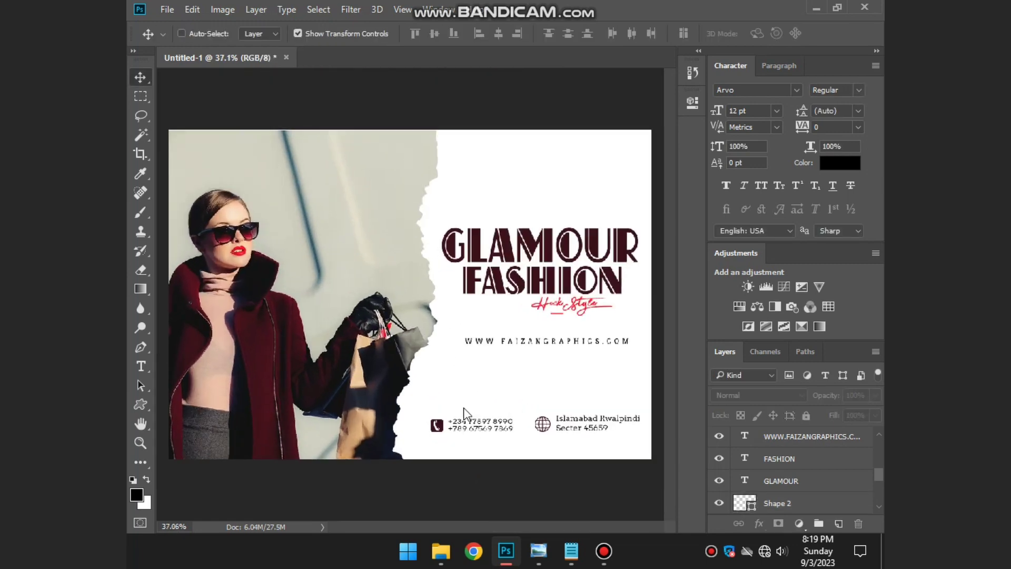
- Save the banner as the PNG 'shoping bannser.png' on the Desktop
key(ctrl+s)
click(429, 390)
click(427, 331)
text(sho)
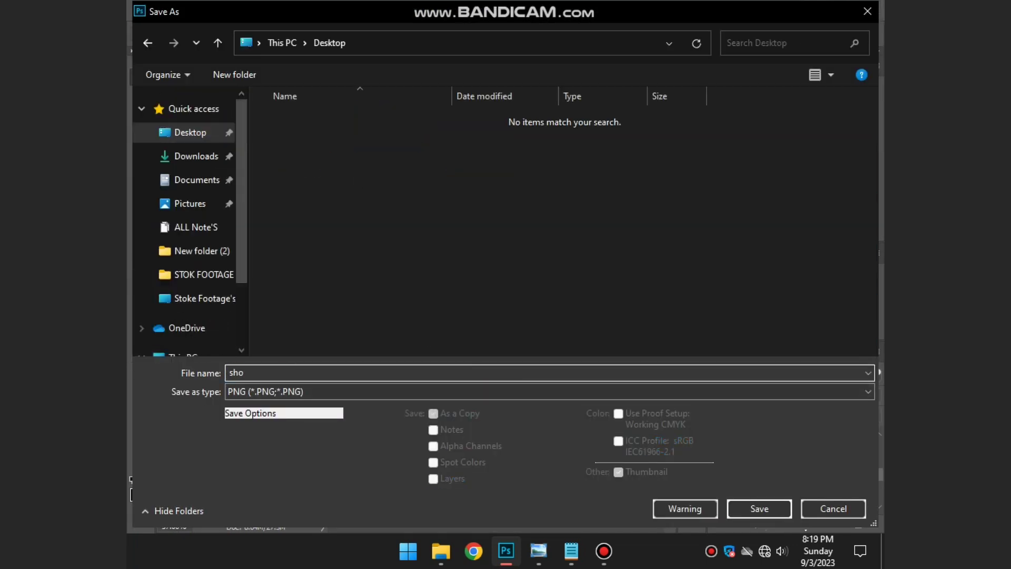
key(Return)
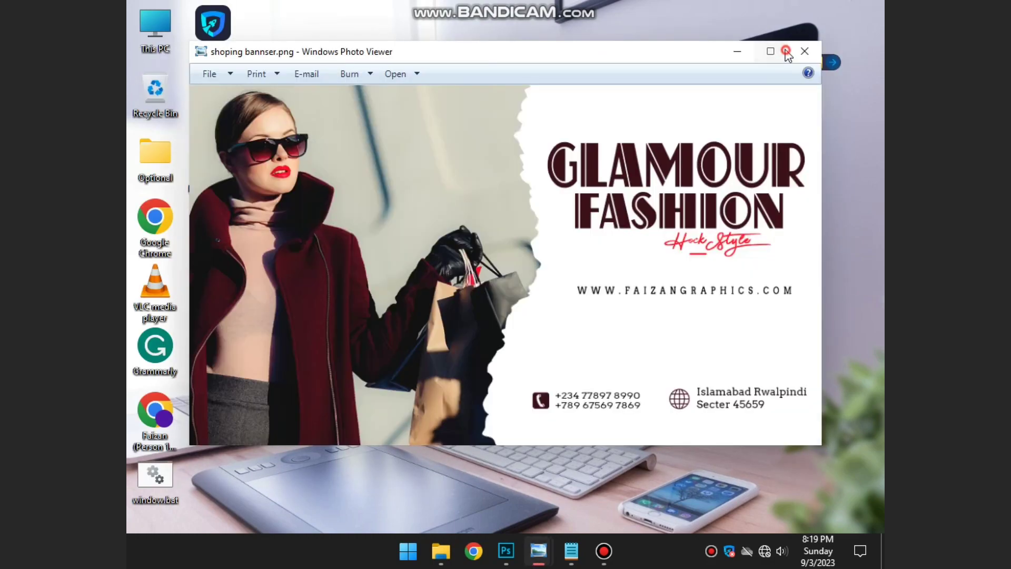
- Maximize Photo Viewer and zoom and pan around shoping bannser.png to inspect it
click(785, 52)
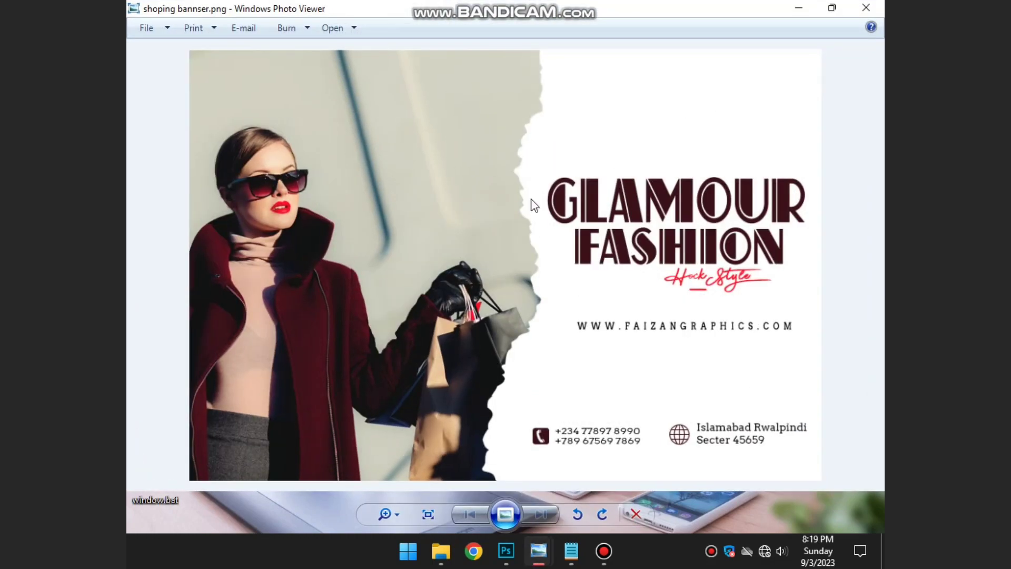
scroll(532, 204, up, 5)
drag(365, 226, 763, 226)
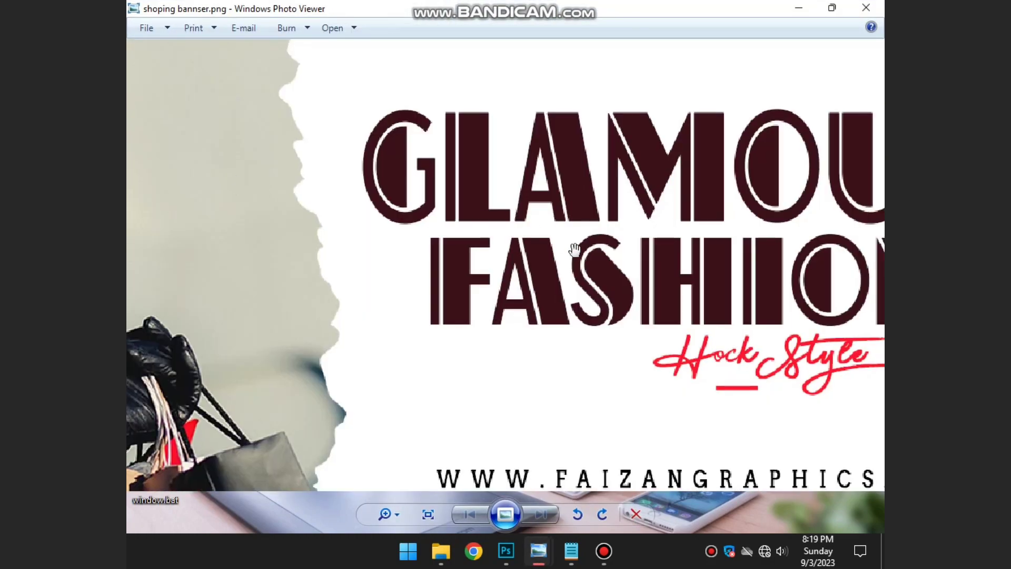
scroll(577, 253, down, 5)
scroll(751, 316, up, 4)
scroll(600, 281, down, 2)
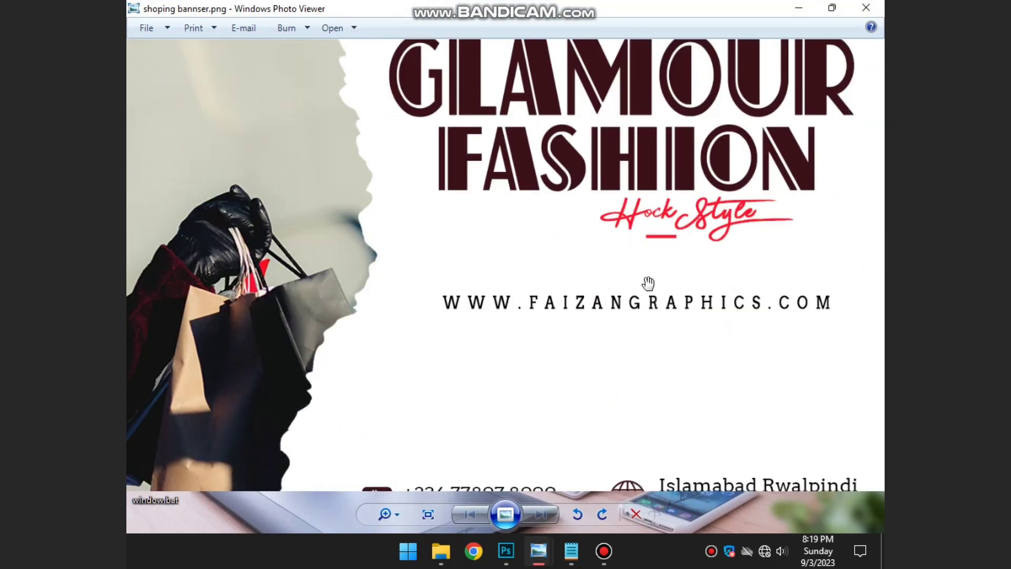
scroll(647, 284, down, 3)
scroll(748, 450, up, 1)
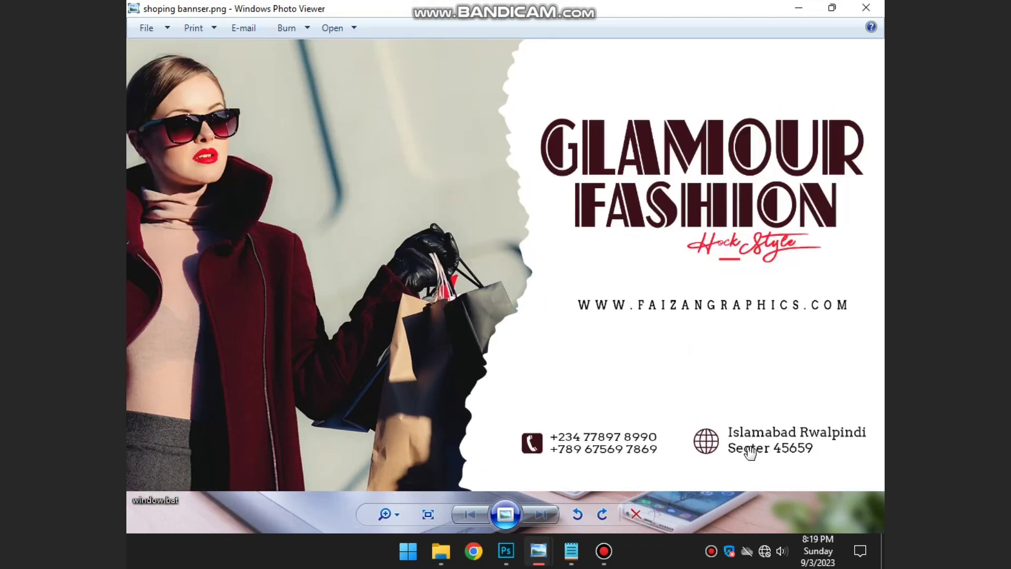
scroll(747, 450, up, 1)
scroll(747, 451, down, 1)
scroll(748, 451, down, 1)
click(882, 7)
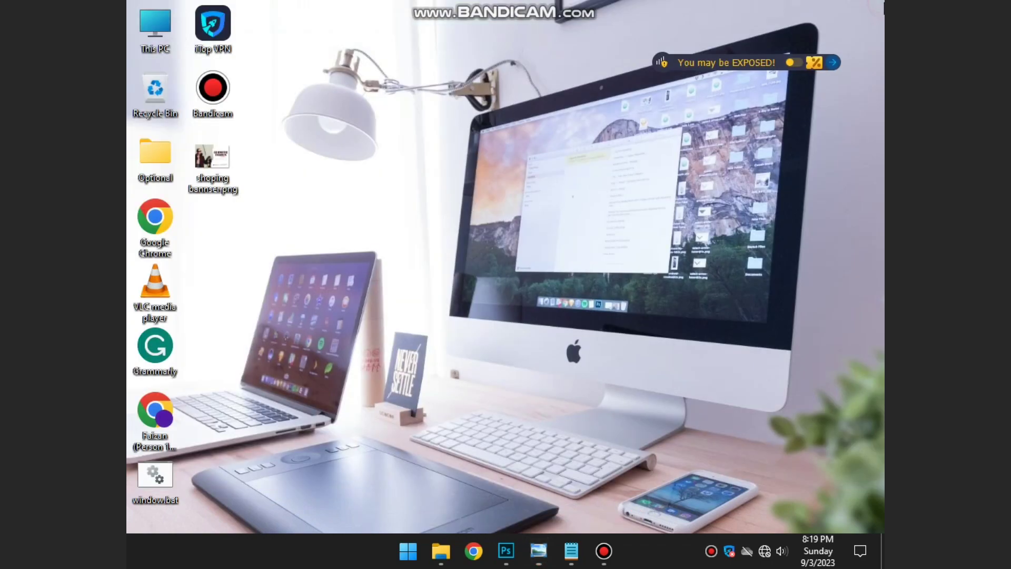